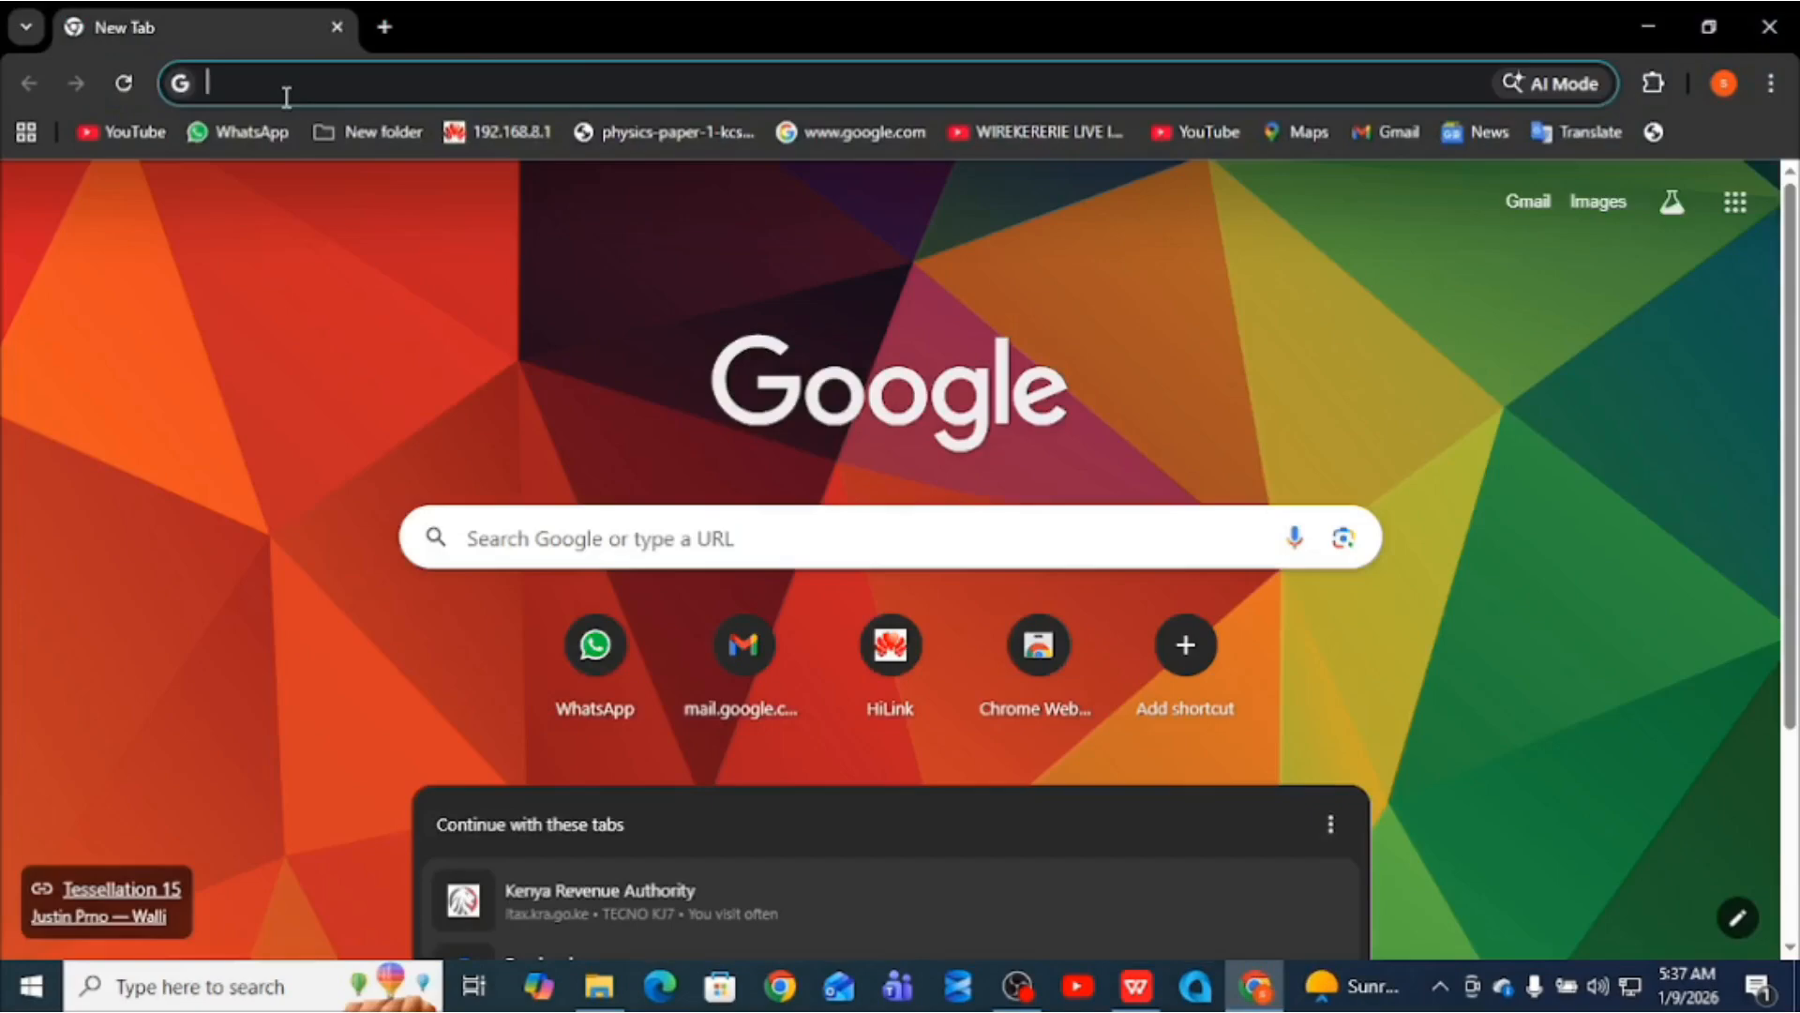
- Search Google for 'microsoft sql server' from the 'micr' suggestion and open SQL Server Downloads
{"action": "type", "text": "micr"}
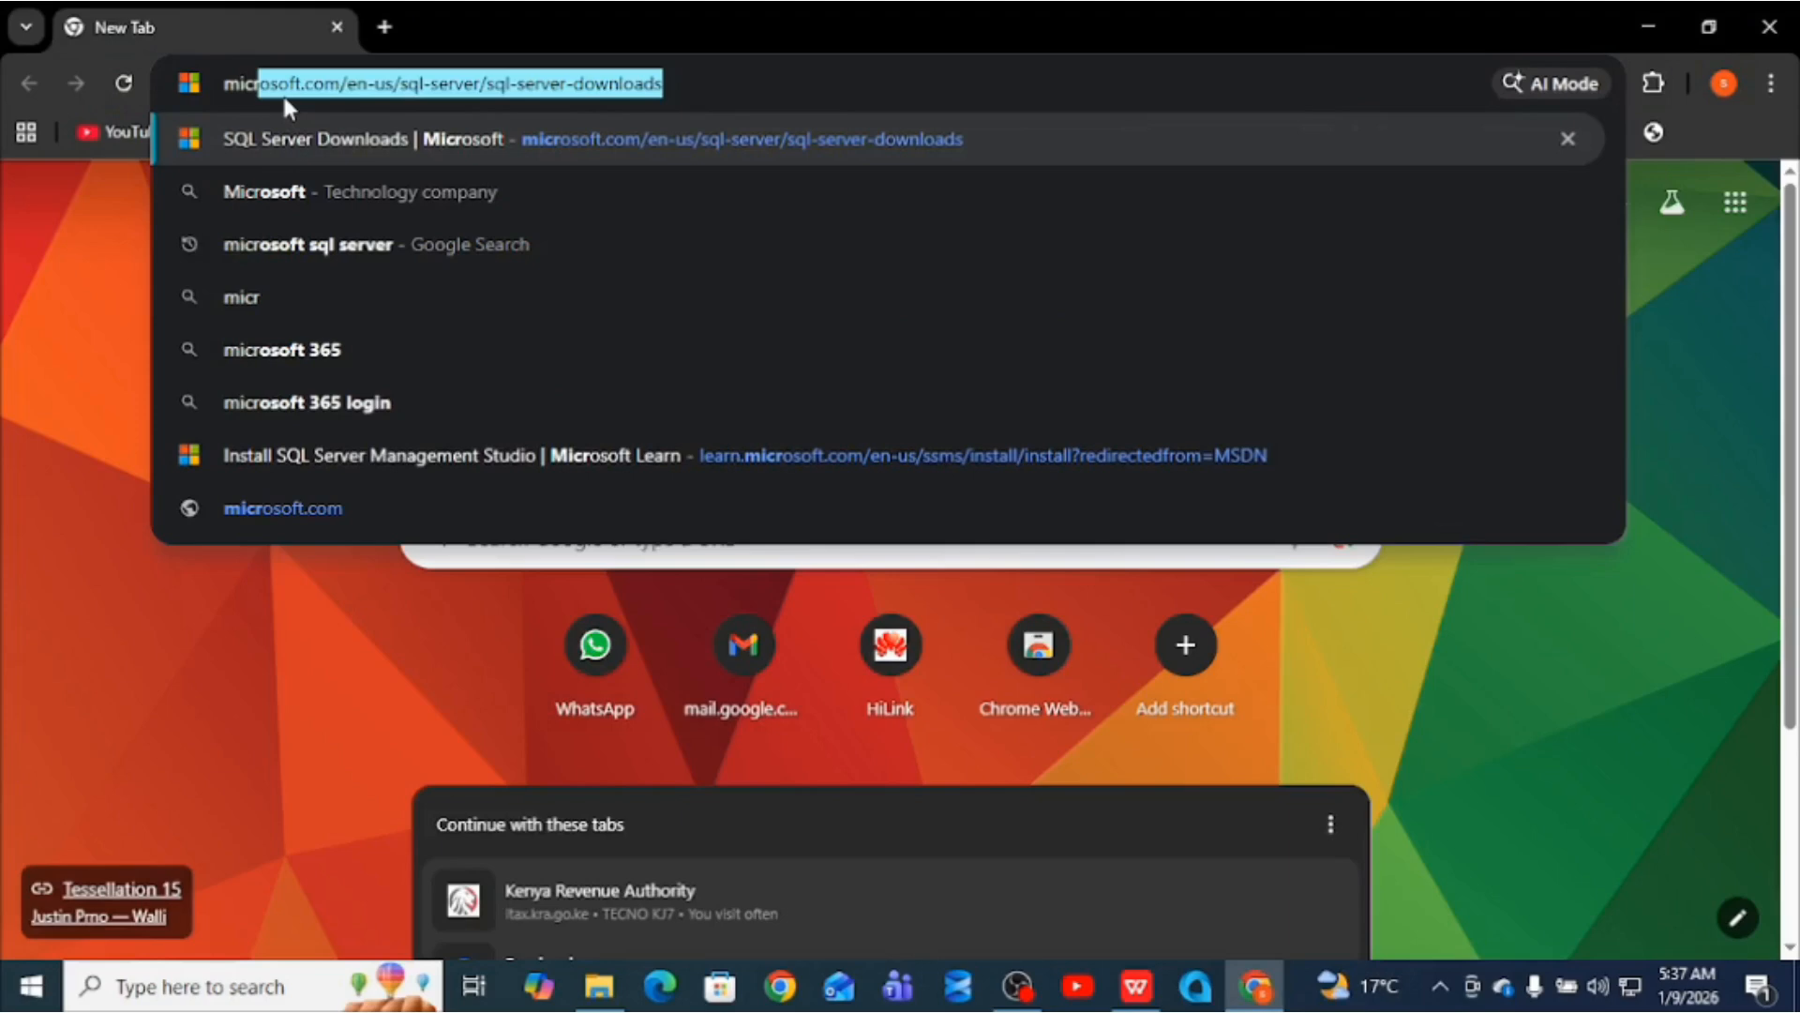
{"action": "left_click", "coordinate": [353, 242]}
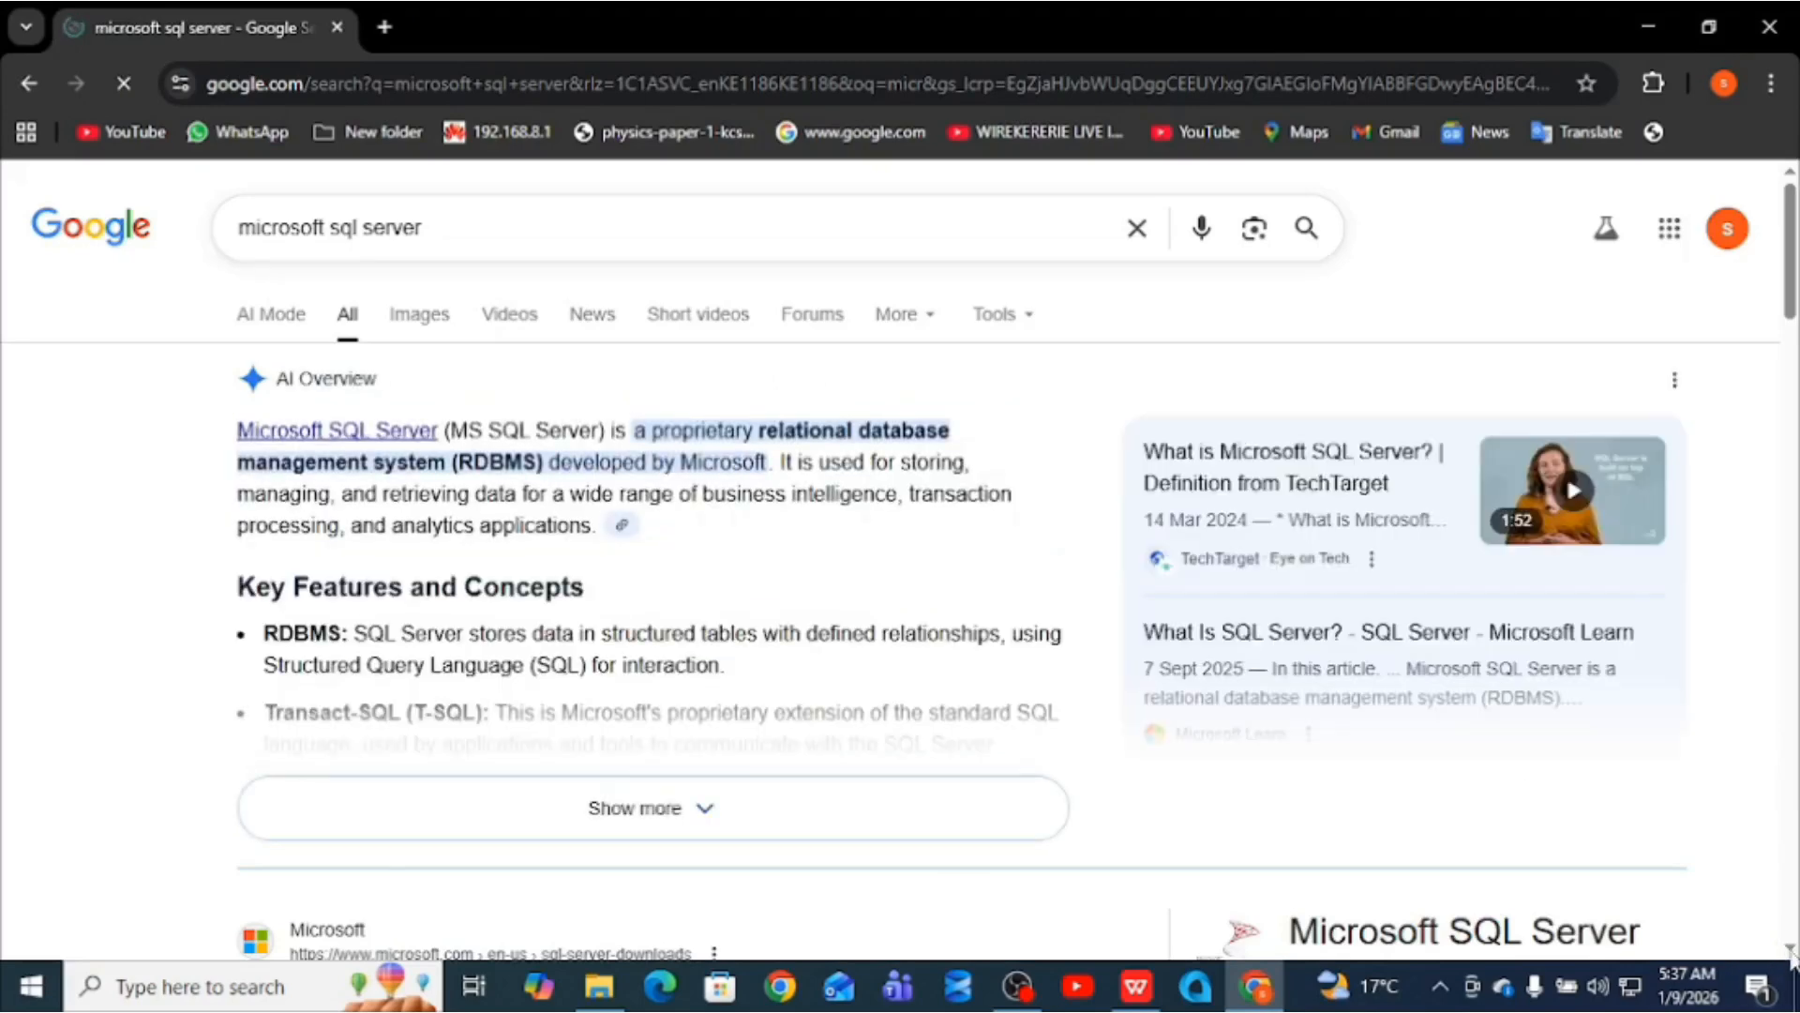
{"action": "scroll", "coordinate": [1791, 952], "scroll_direction": "down", "scroll_amount": 1}
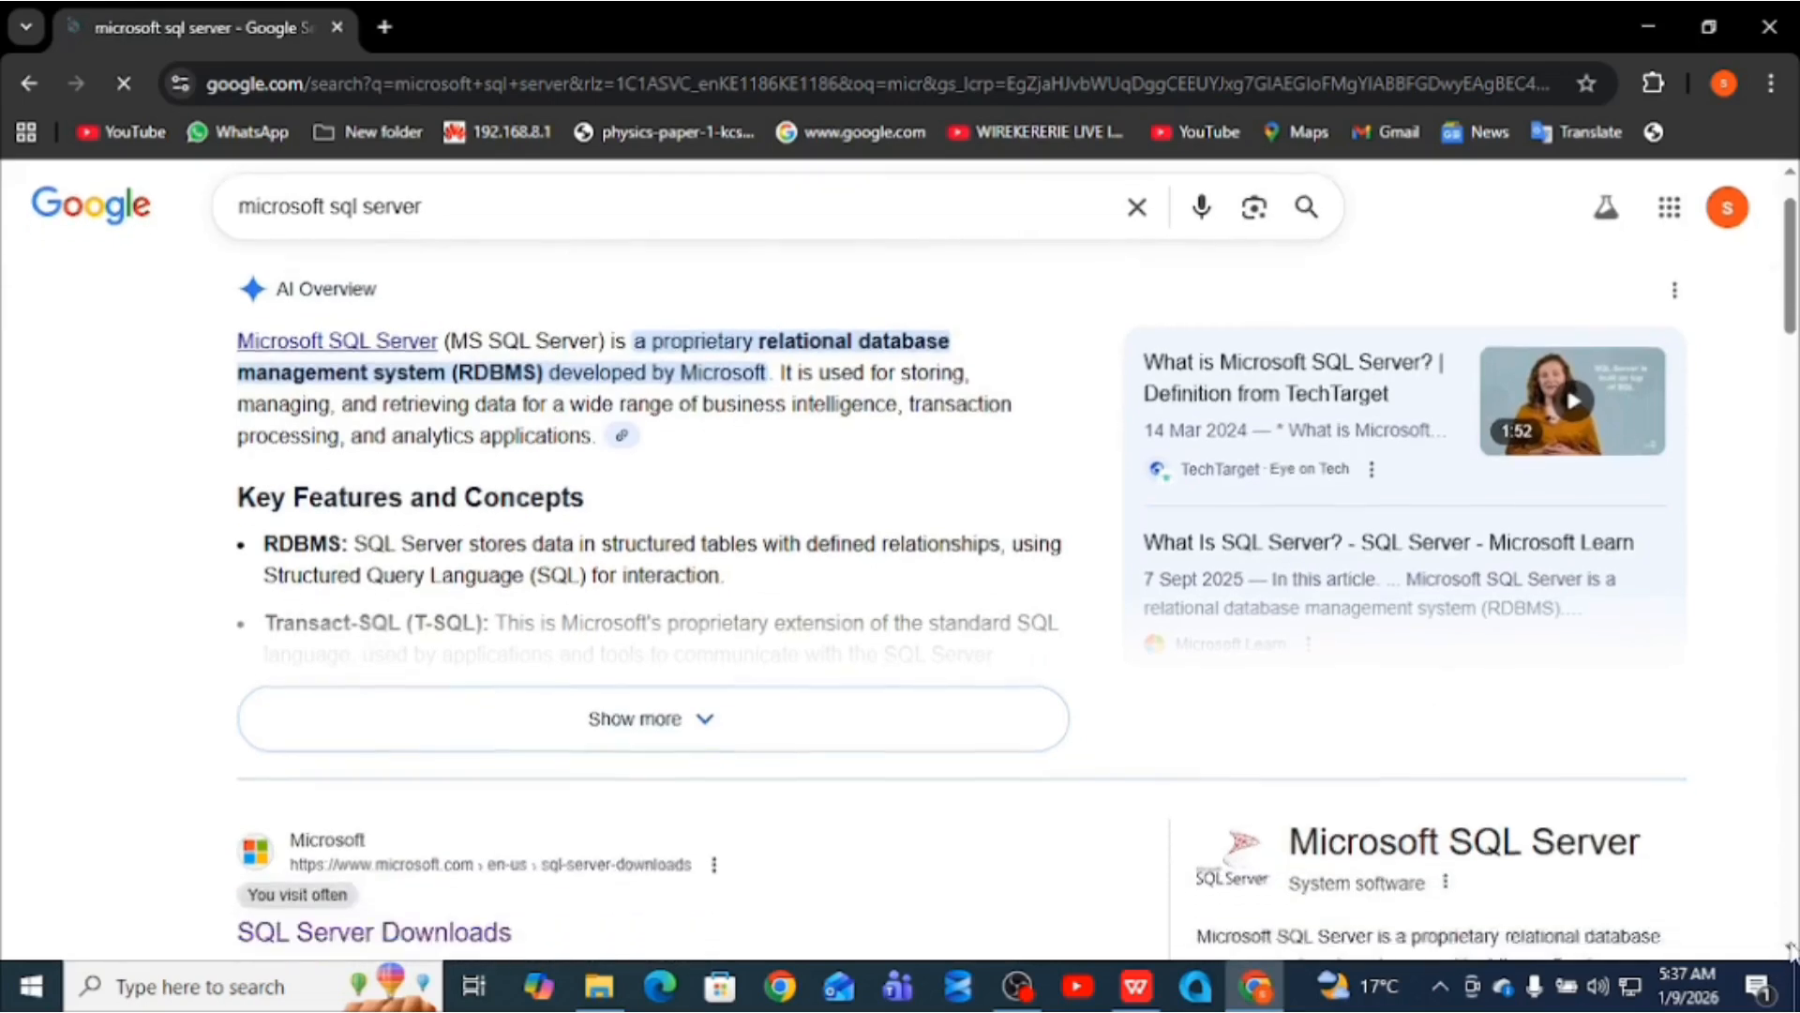
{"action": "scroll", "coordinate": [1790, 952], "scroll_direction": "down", "scroll_amount": 5}
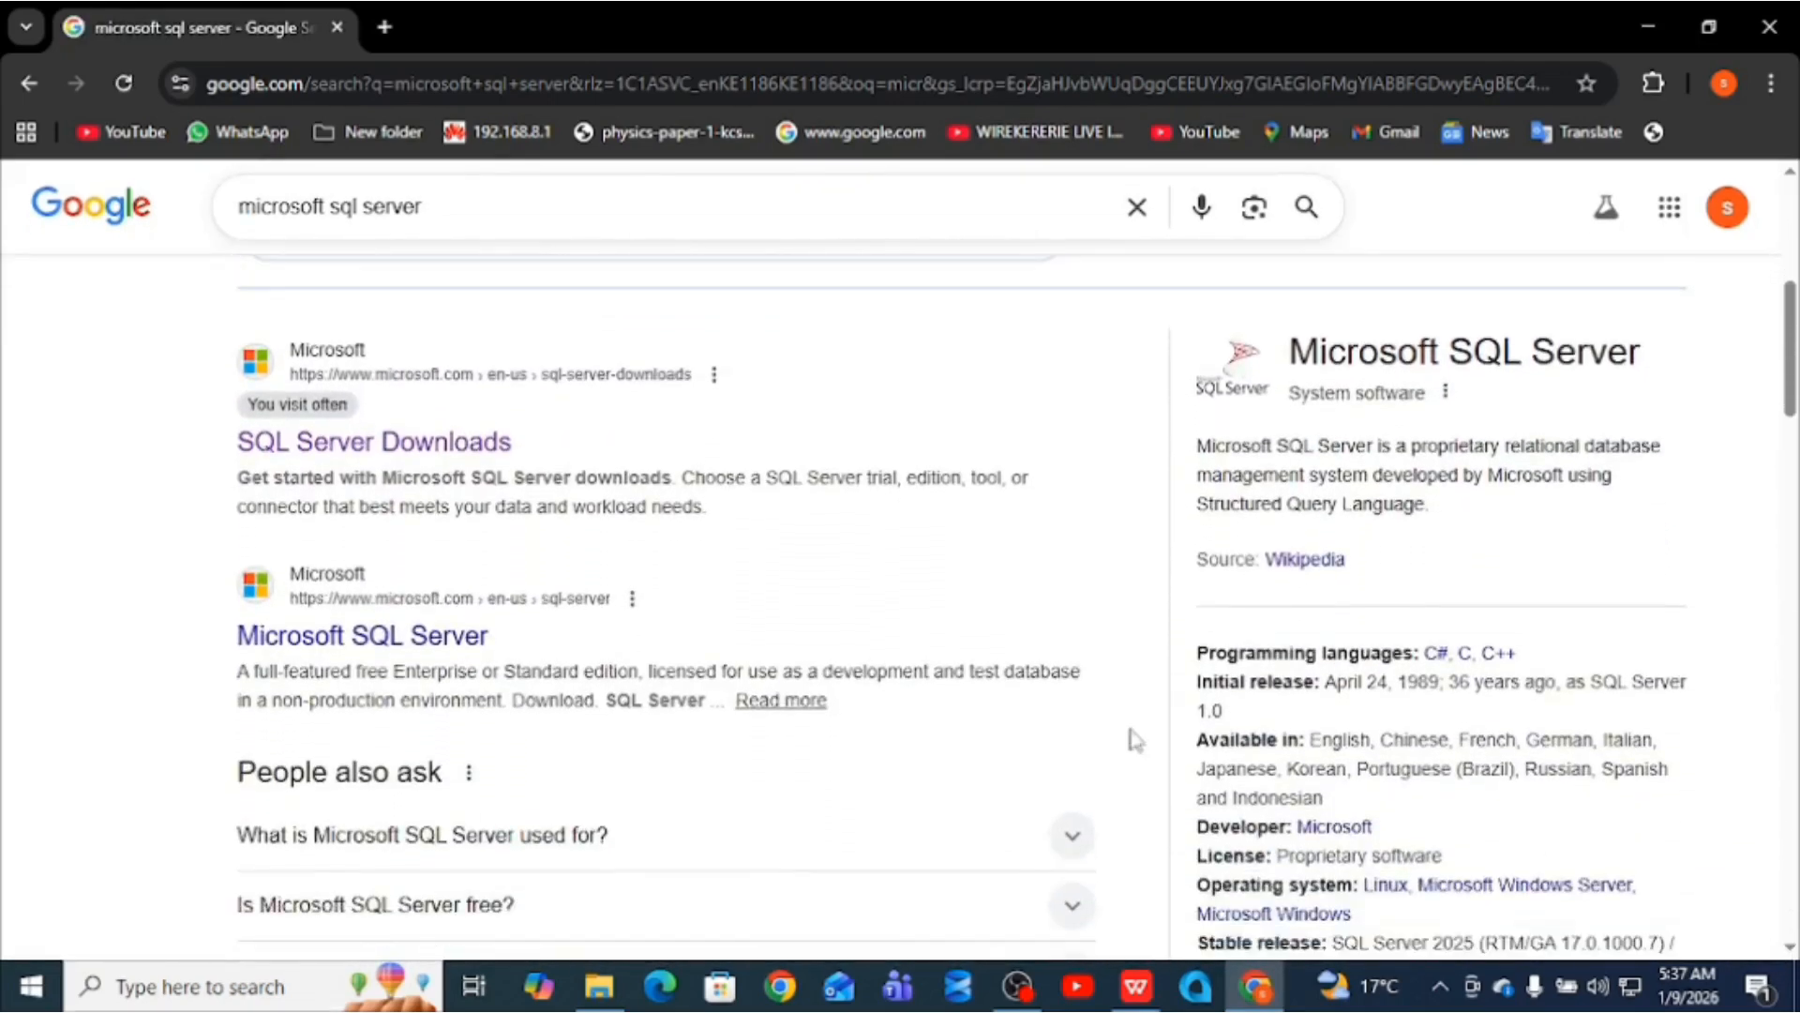
{"action": "left_click", "coordinate": [398, 462]}
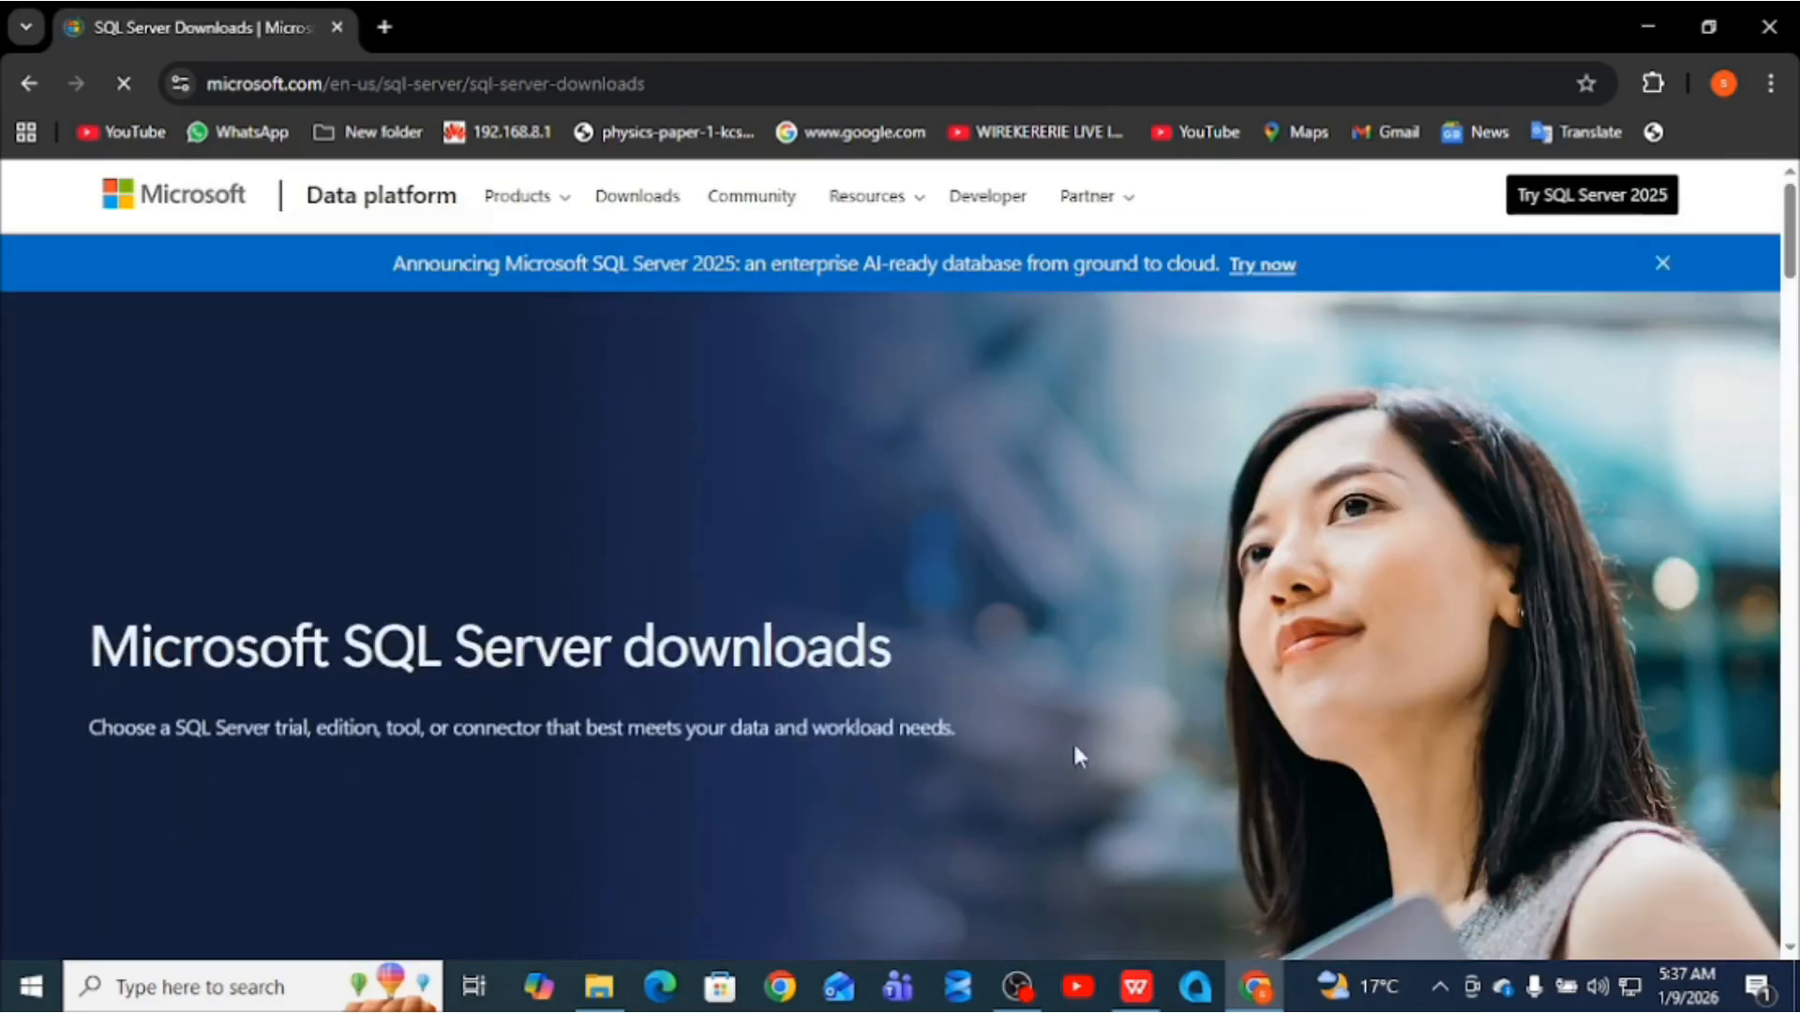
- Download the SQL Server 2025 Express installer, SQL2025-SSEI-Expr (5).exe, then minimize Chrome
{"action": "left_click", "coordinate": [518, 198]}
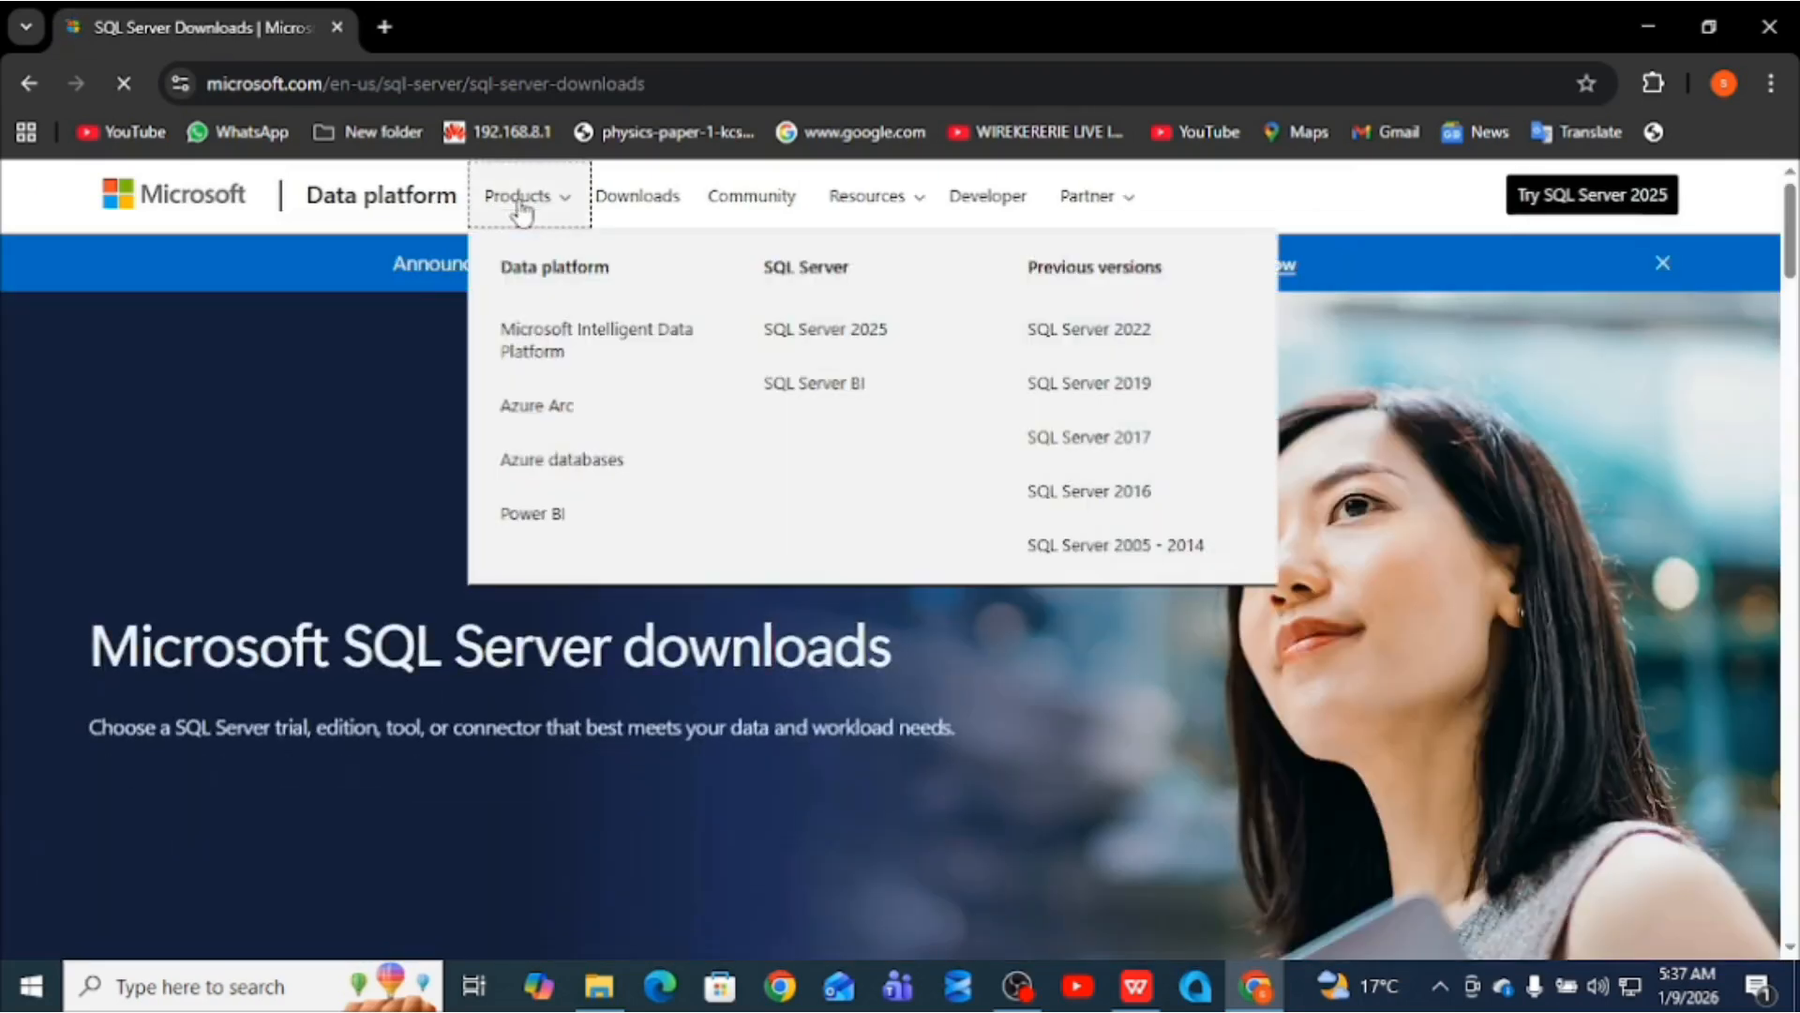
{"action": "left_click", "coordinate": [419, 488]}
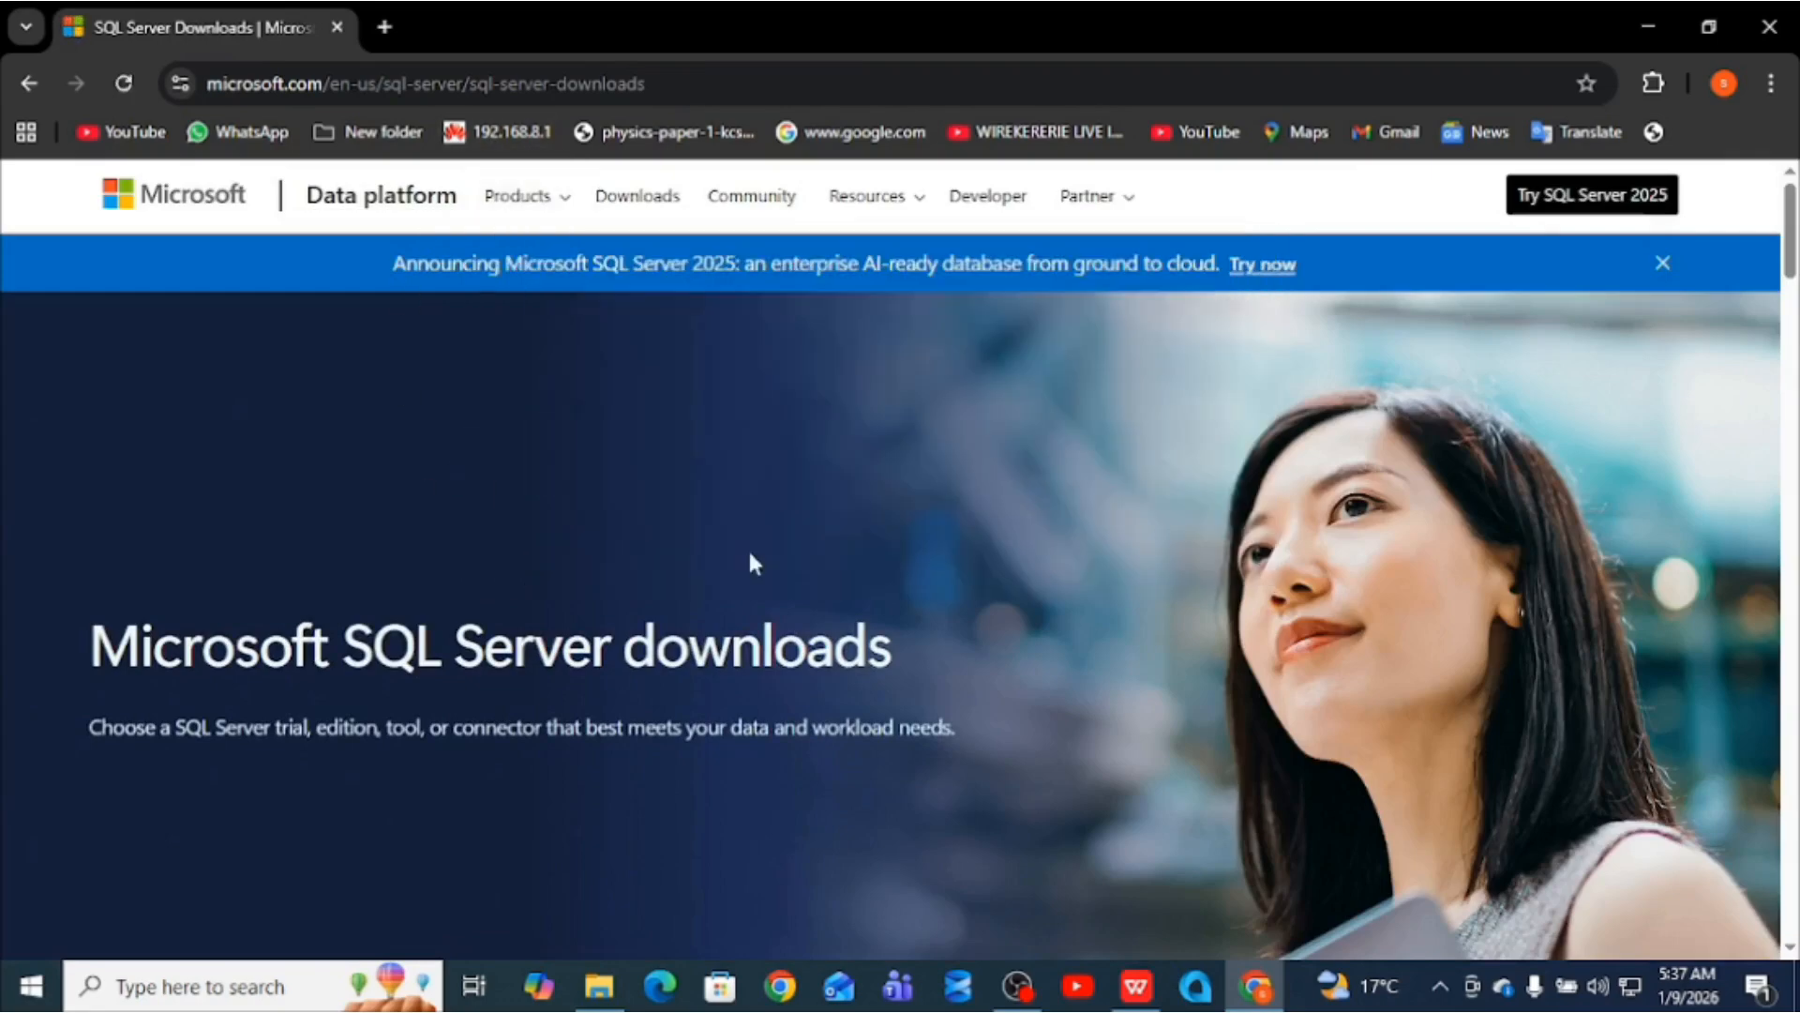
{"action": "left_click", "coordinate": [1791, 949]}
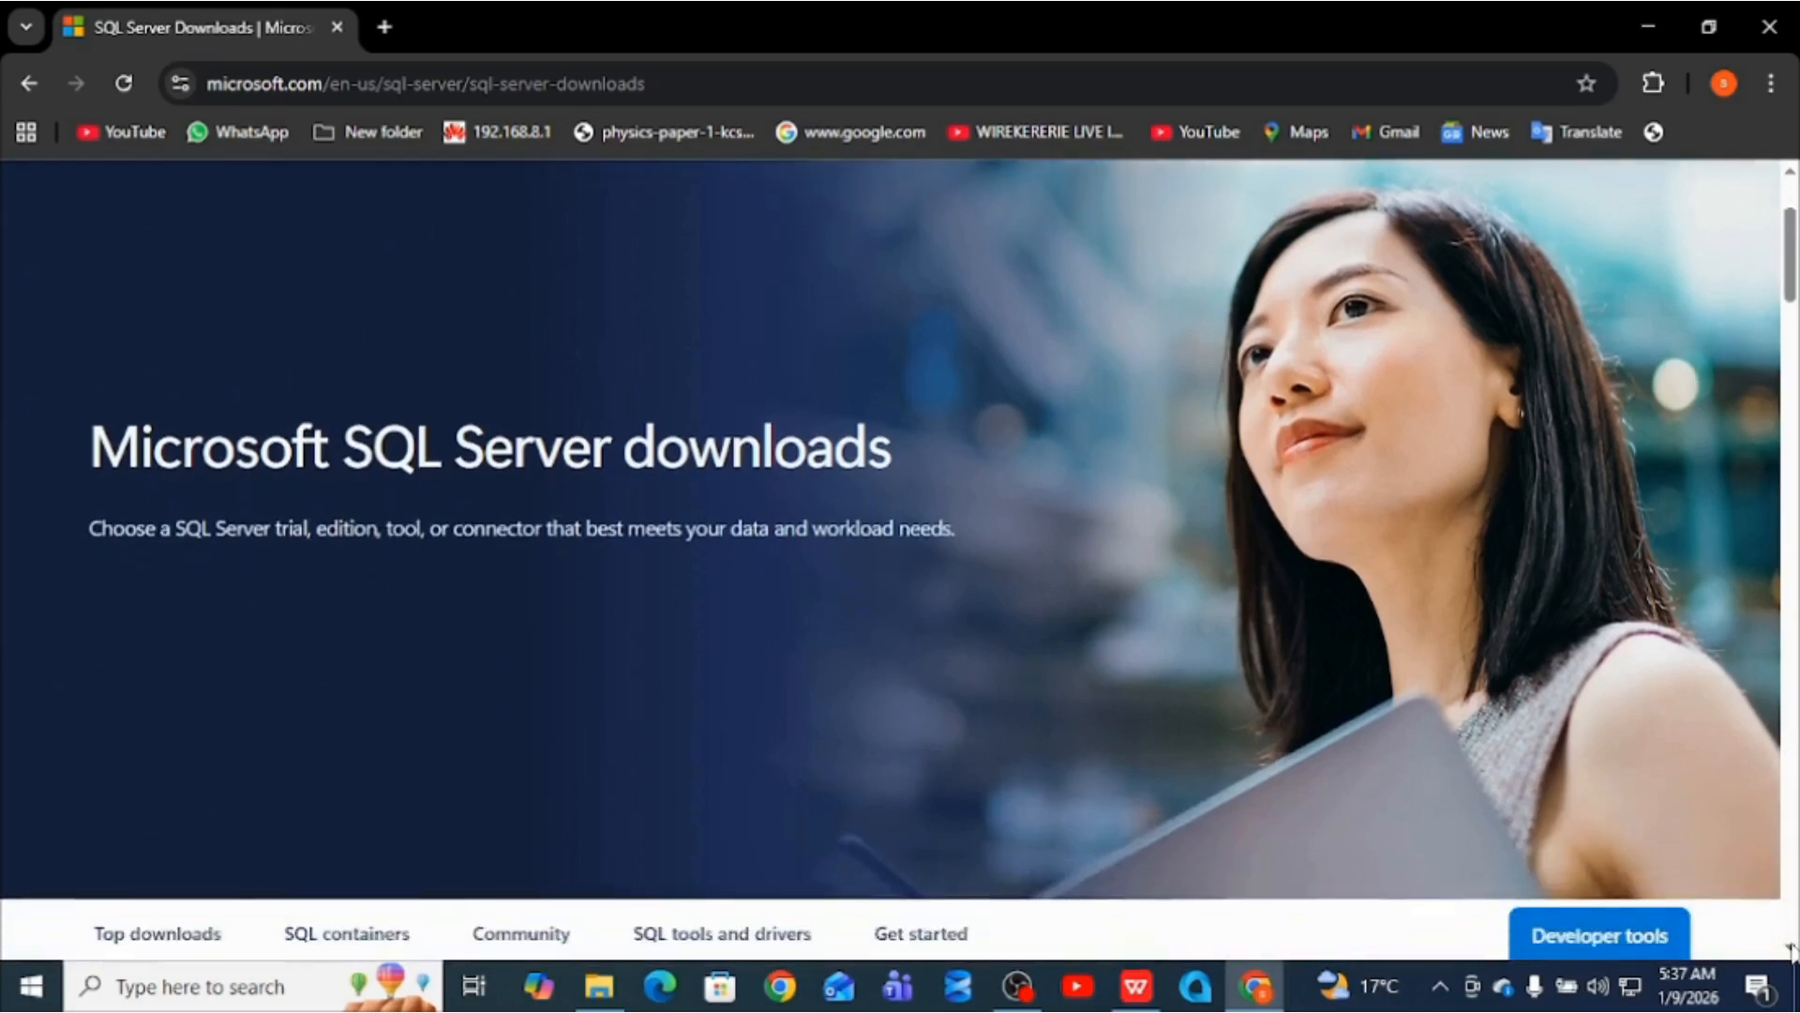
{"action": "left_click", "coordinate": [1792, 950]}
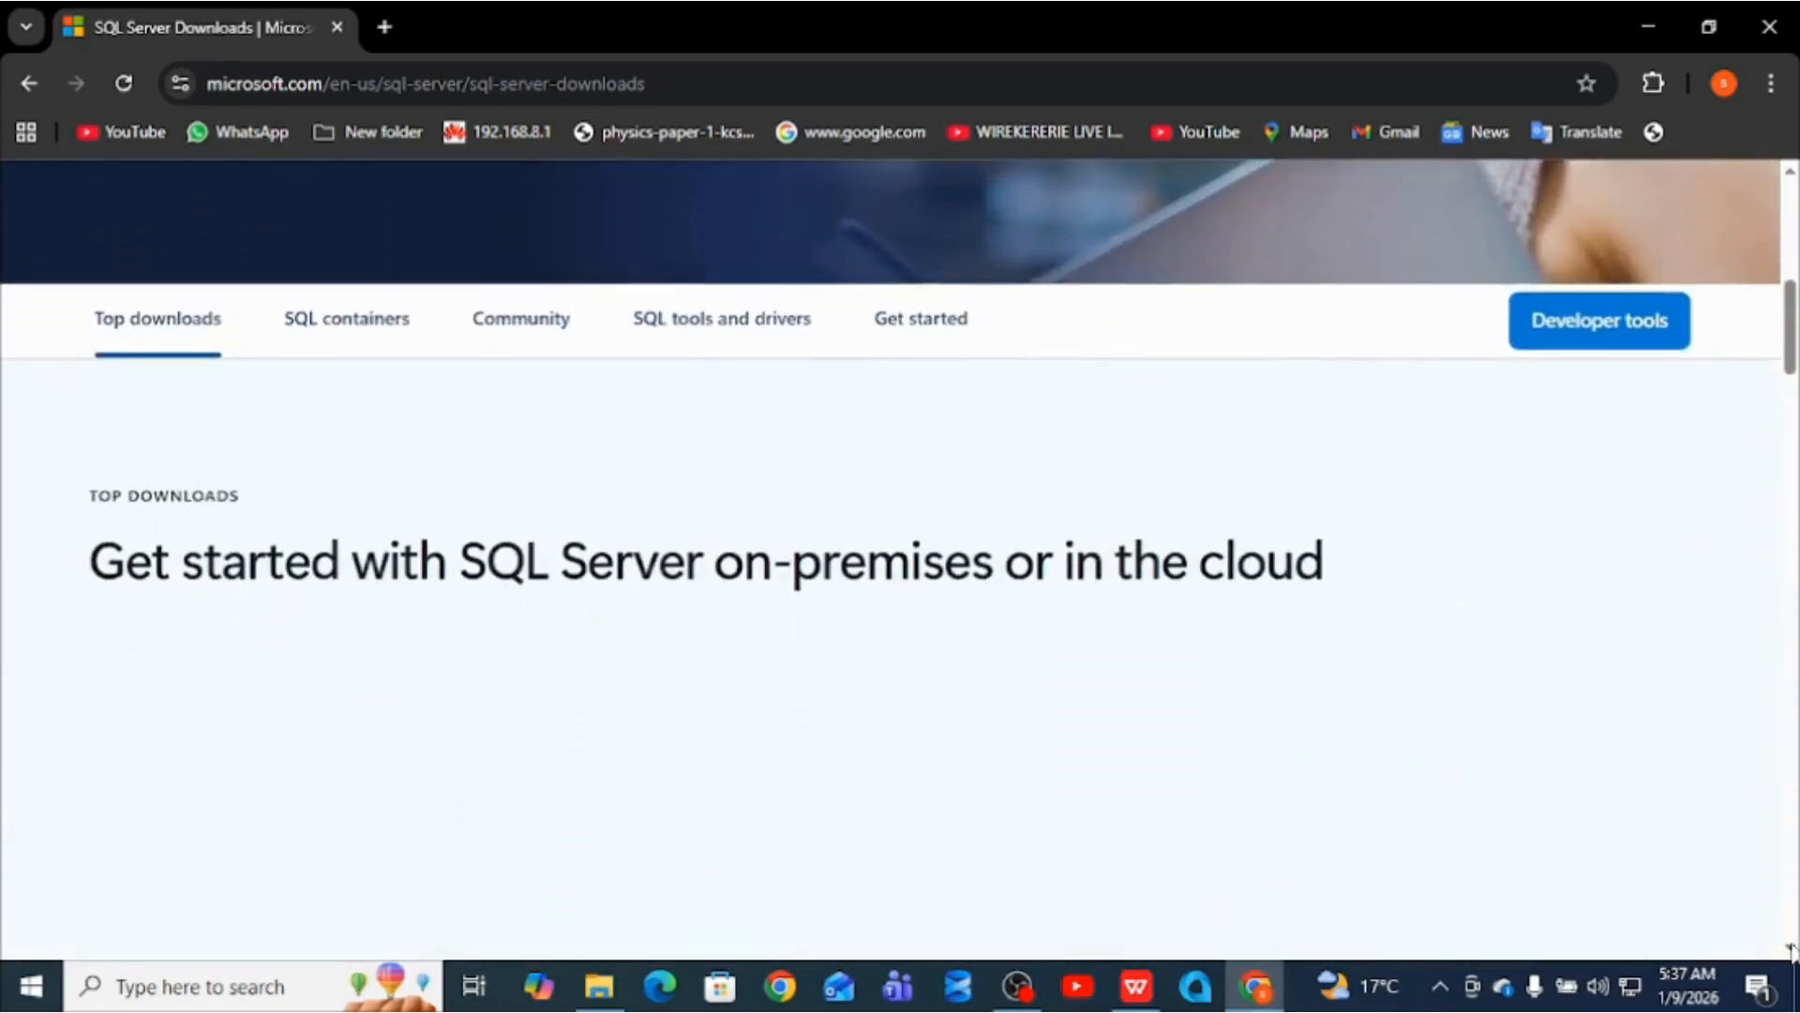
{"action": "left_click", "coordinate": [1791, 950]}
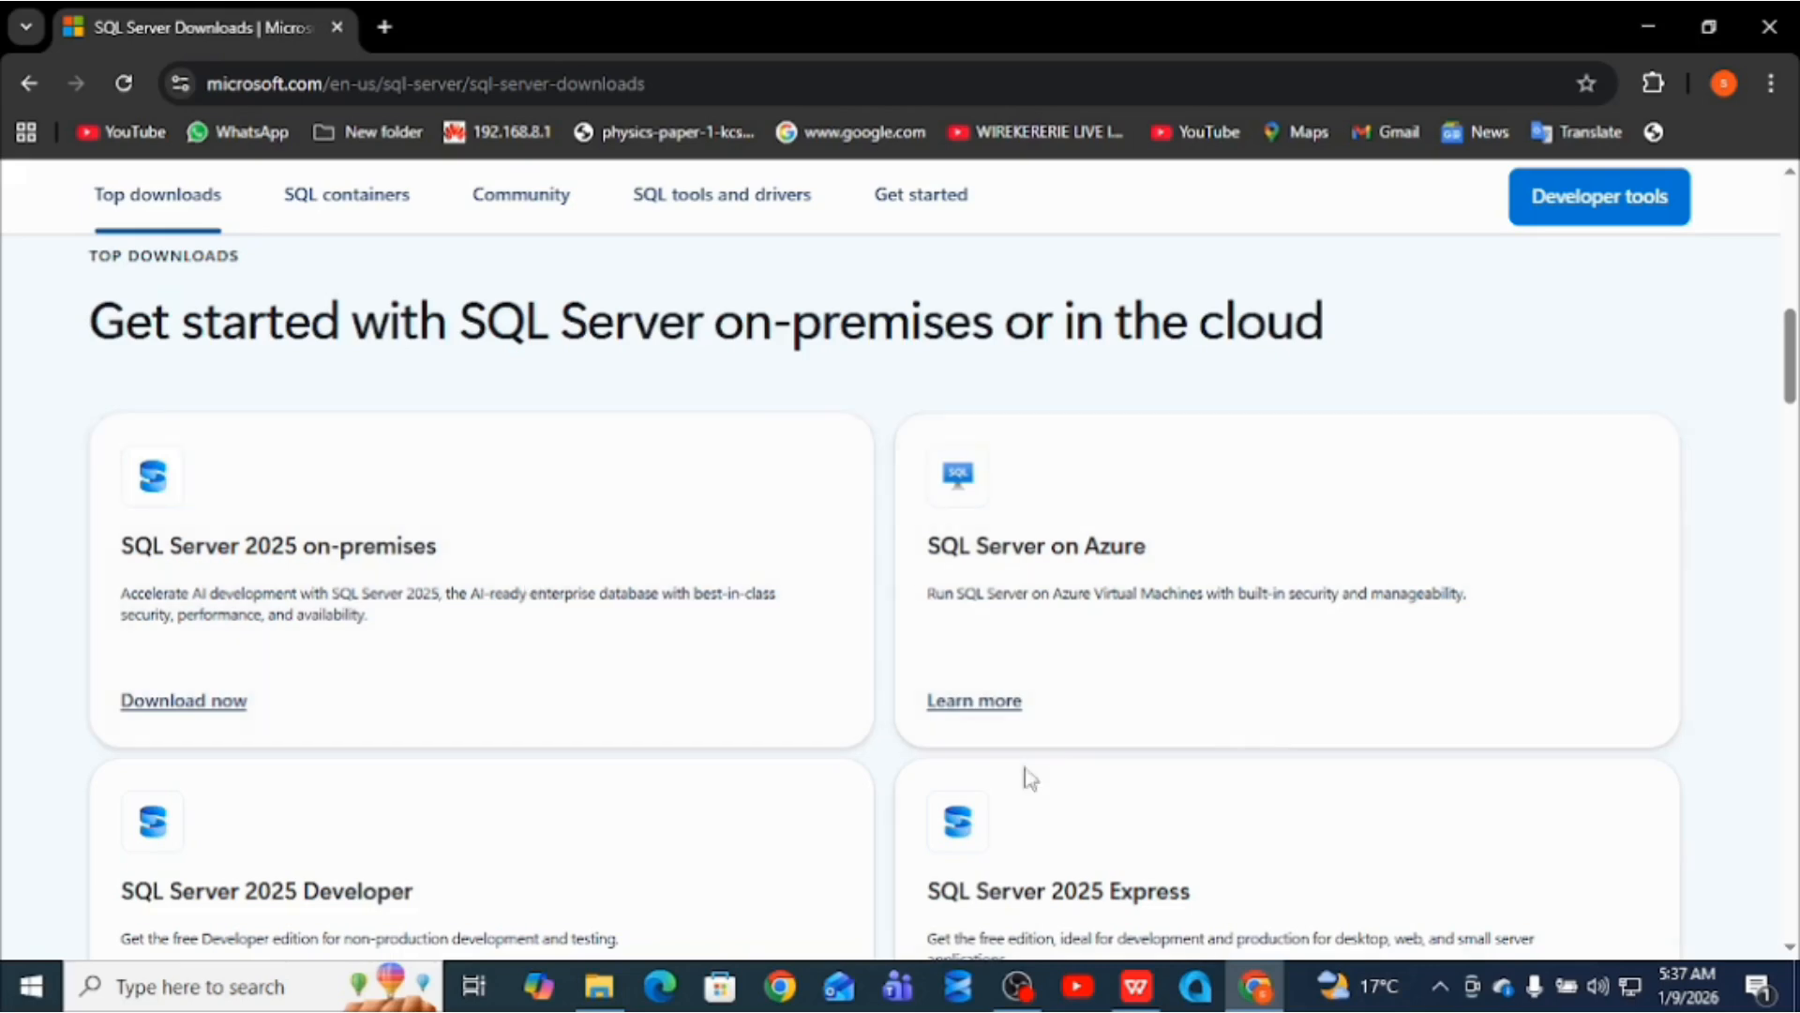
{"action": "left_click", "coordinate": [1788, 950]}
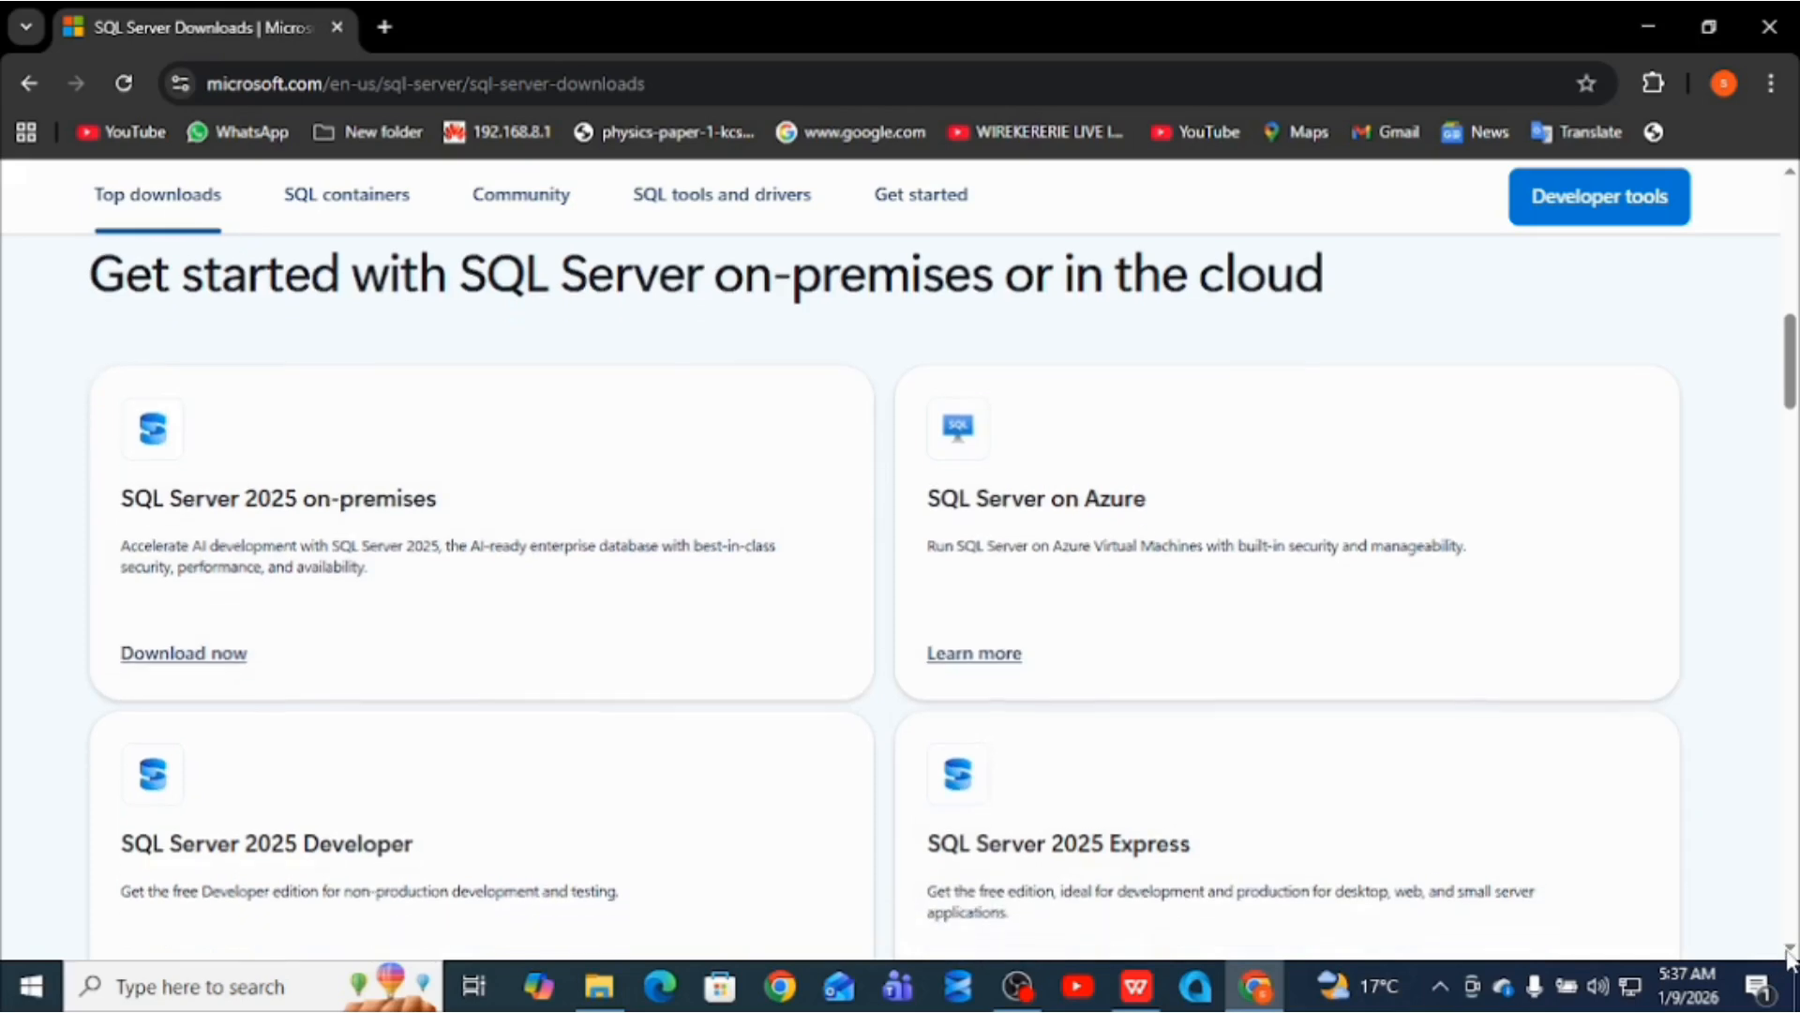
{"action": "left_click", "coordinate": [1788, 950]}
{"action": "left_click", "coordinate": [1788, 950]}
{"action": "left_click", "coordinate": [1788, 950]}
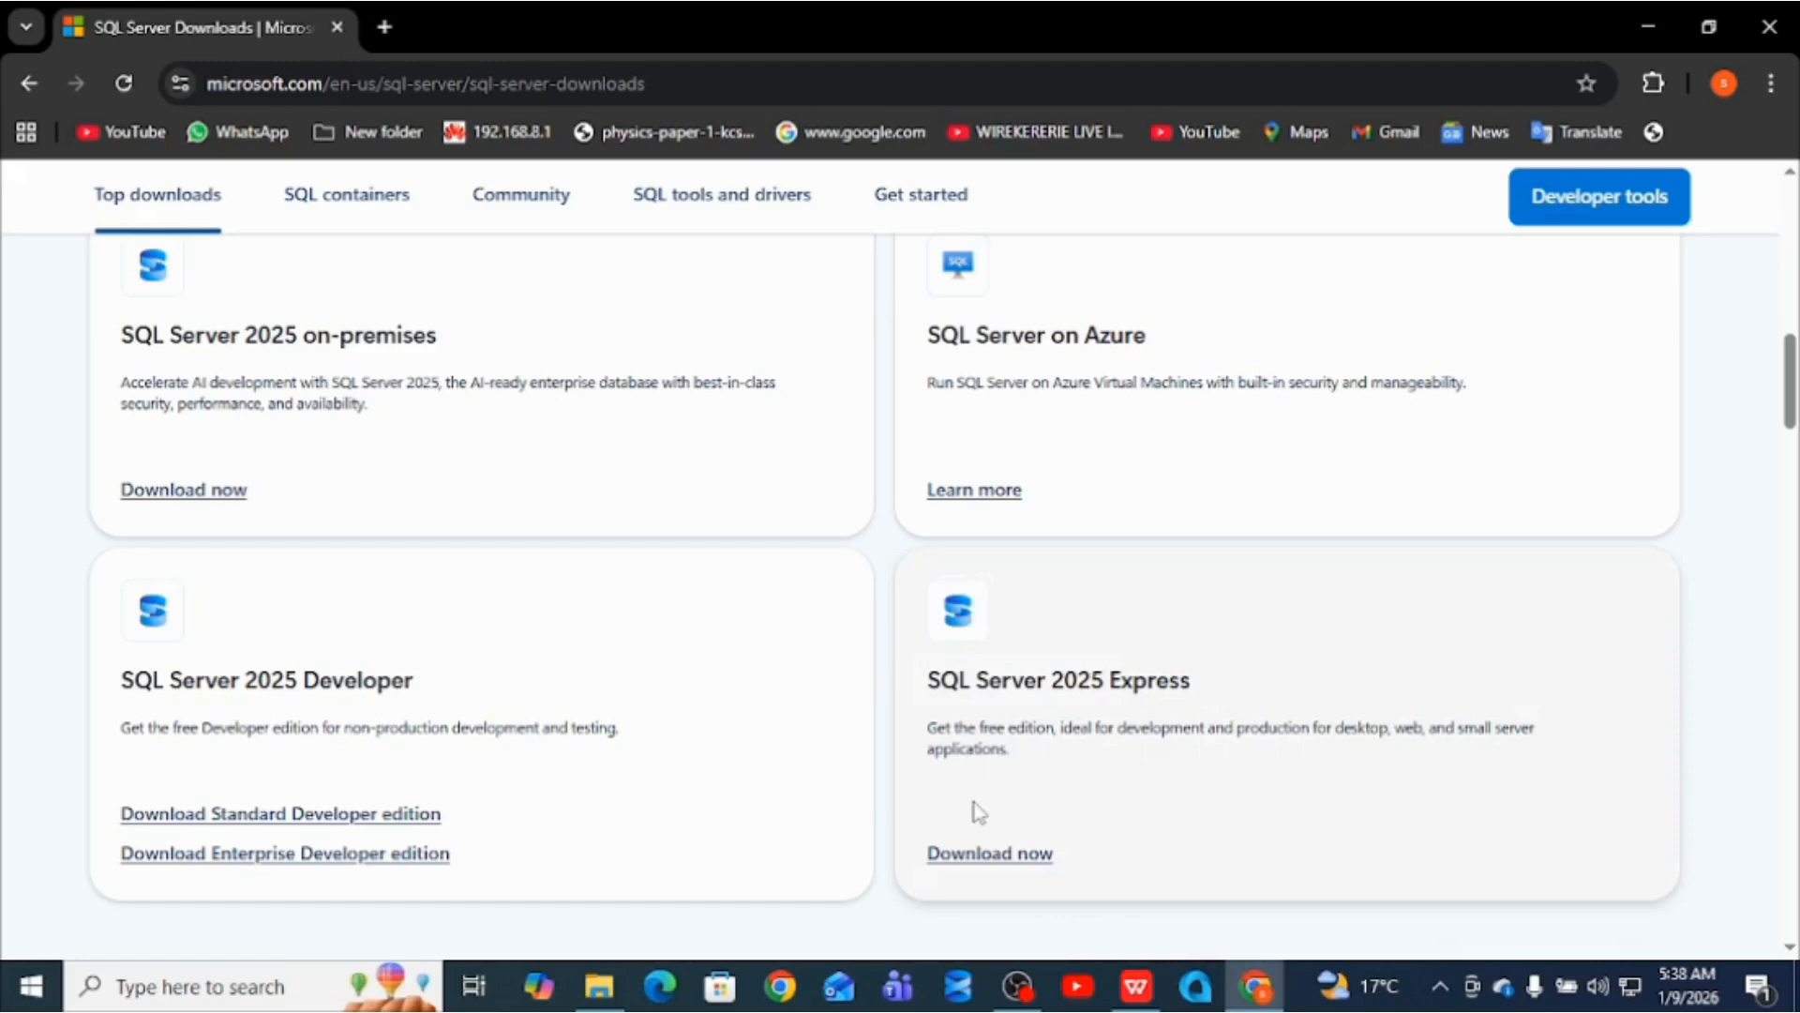
{"action": "left_click", "coordinate": [958, 855]}
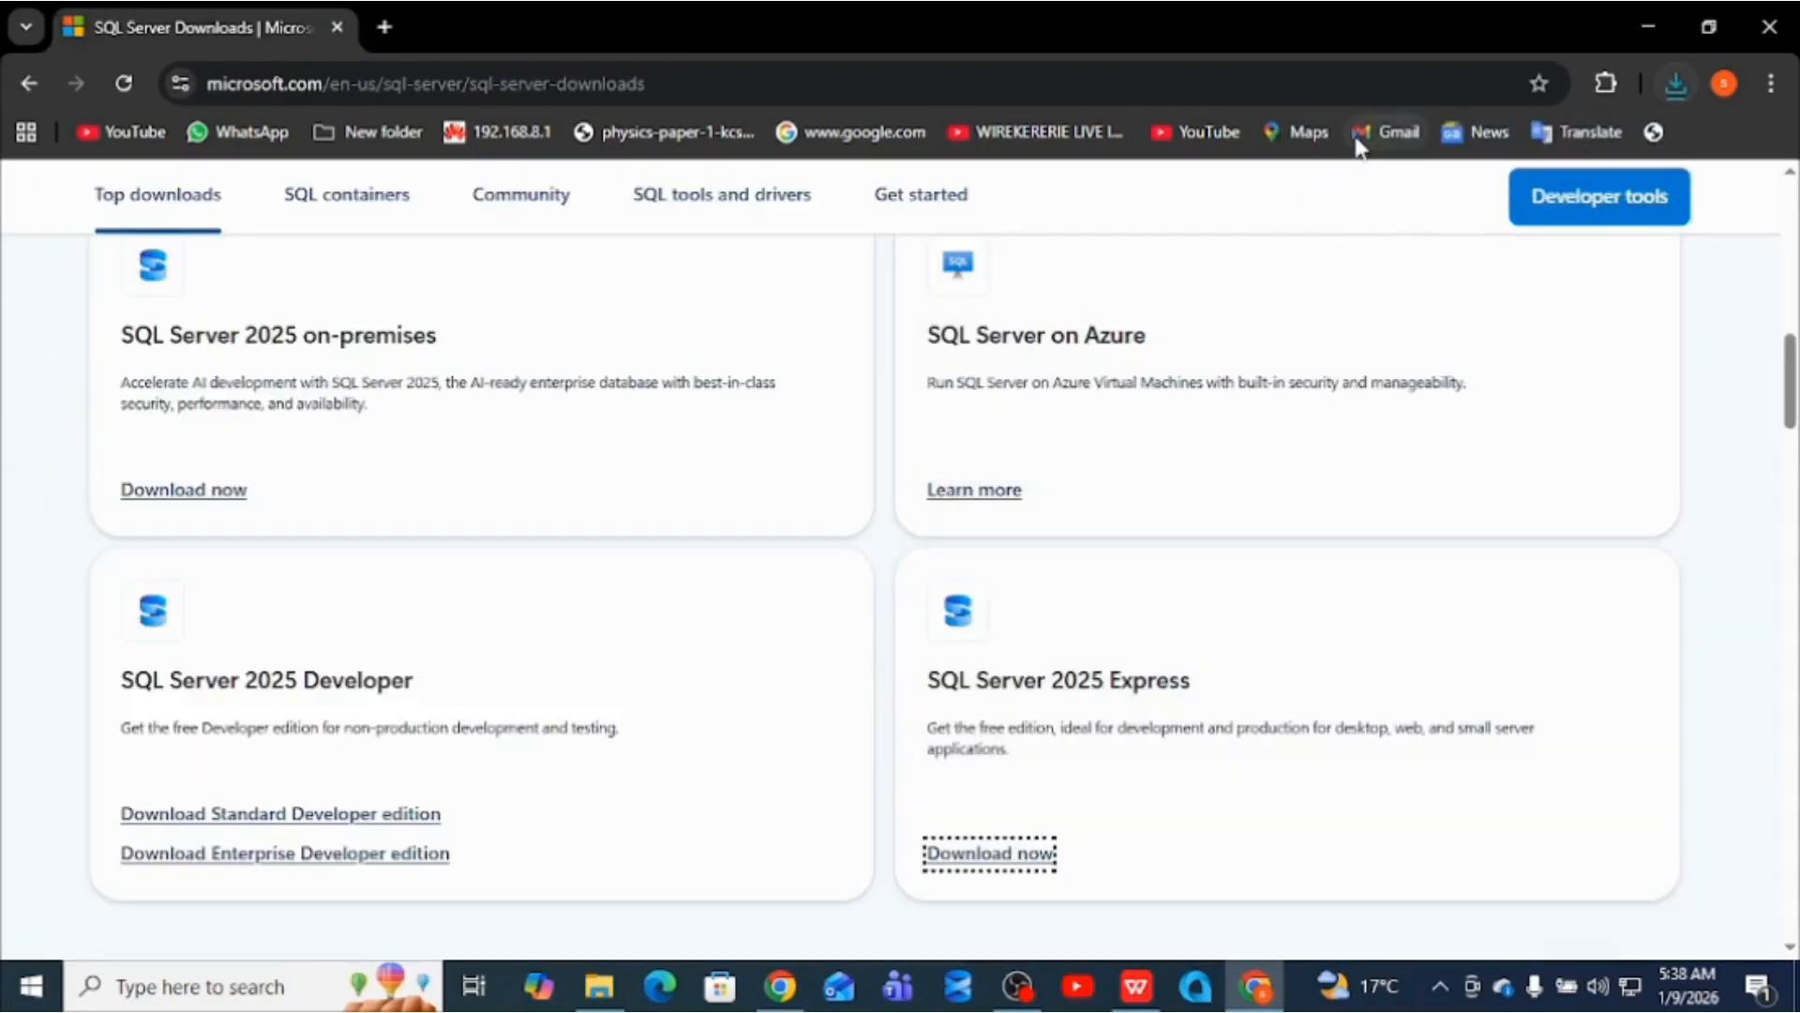
{"action": "left_click", "coordinate": [1622, 15]}
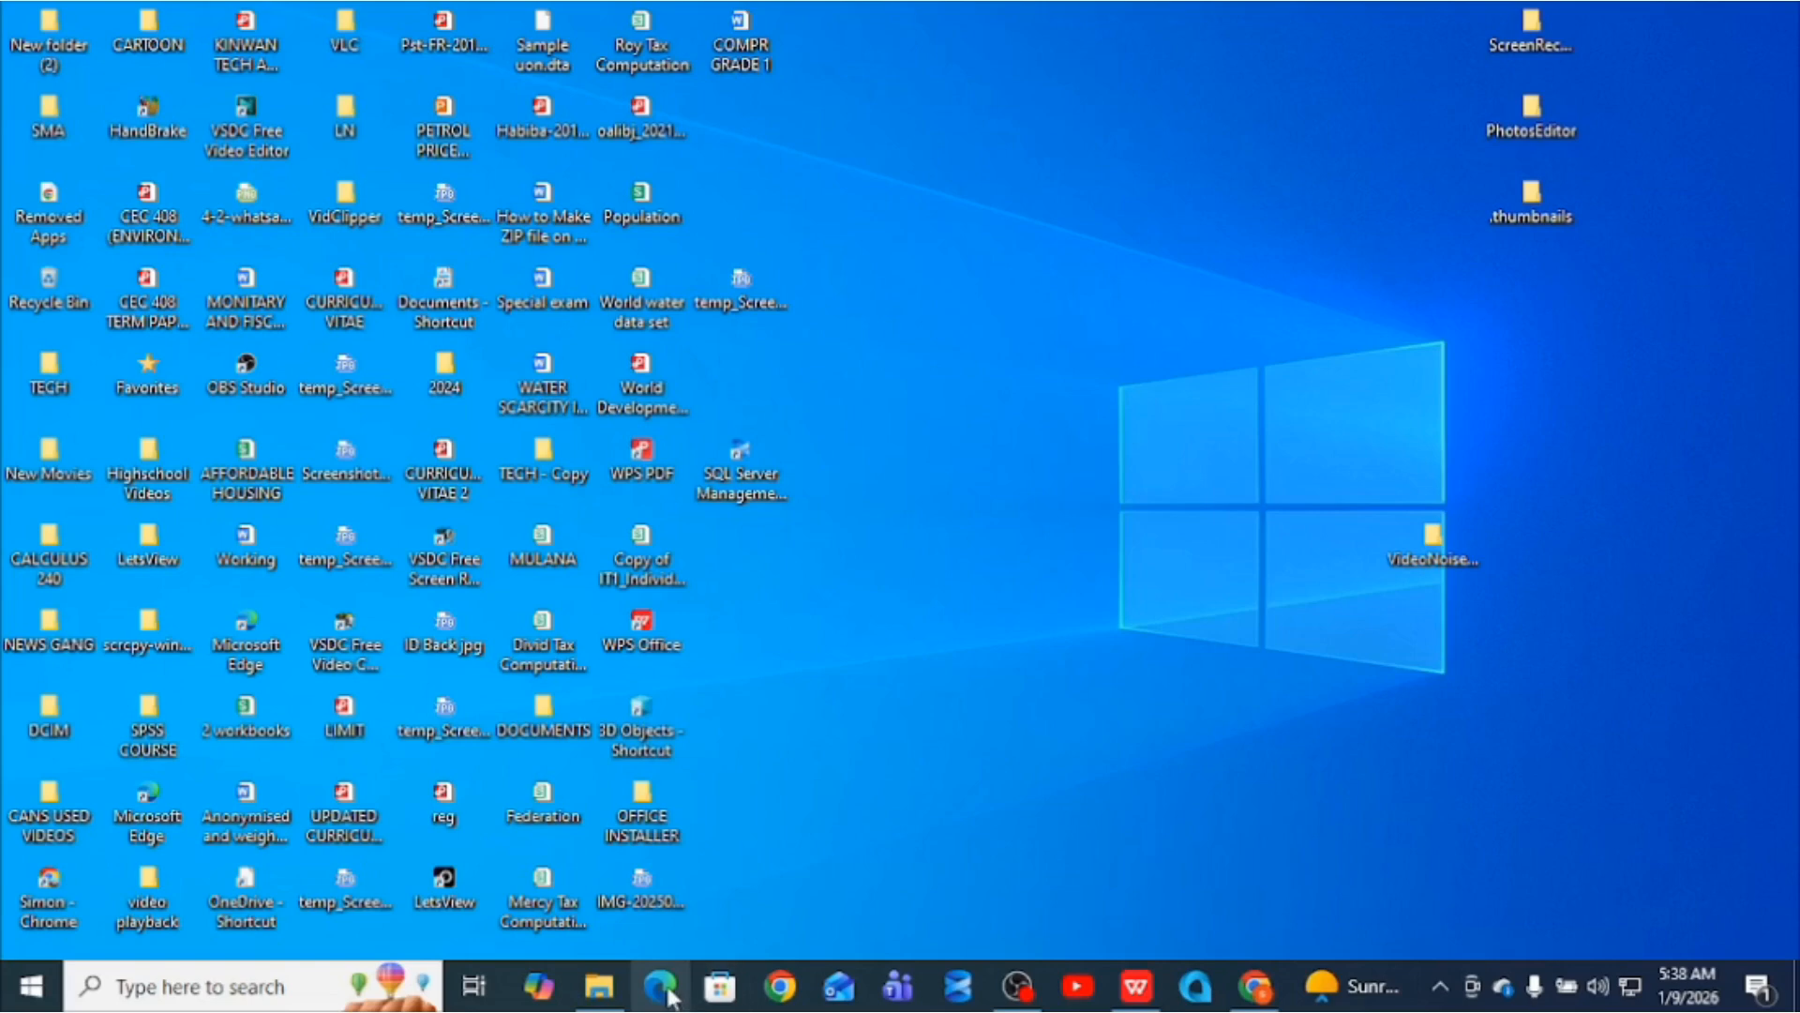
- Run SQL2025-SSEI-Expr (5) from the Downloads folder to reach the Basic/Custom/Download Media choices
{"action": "left_click", "coordinate": [599, 986]}
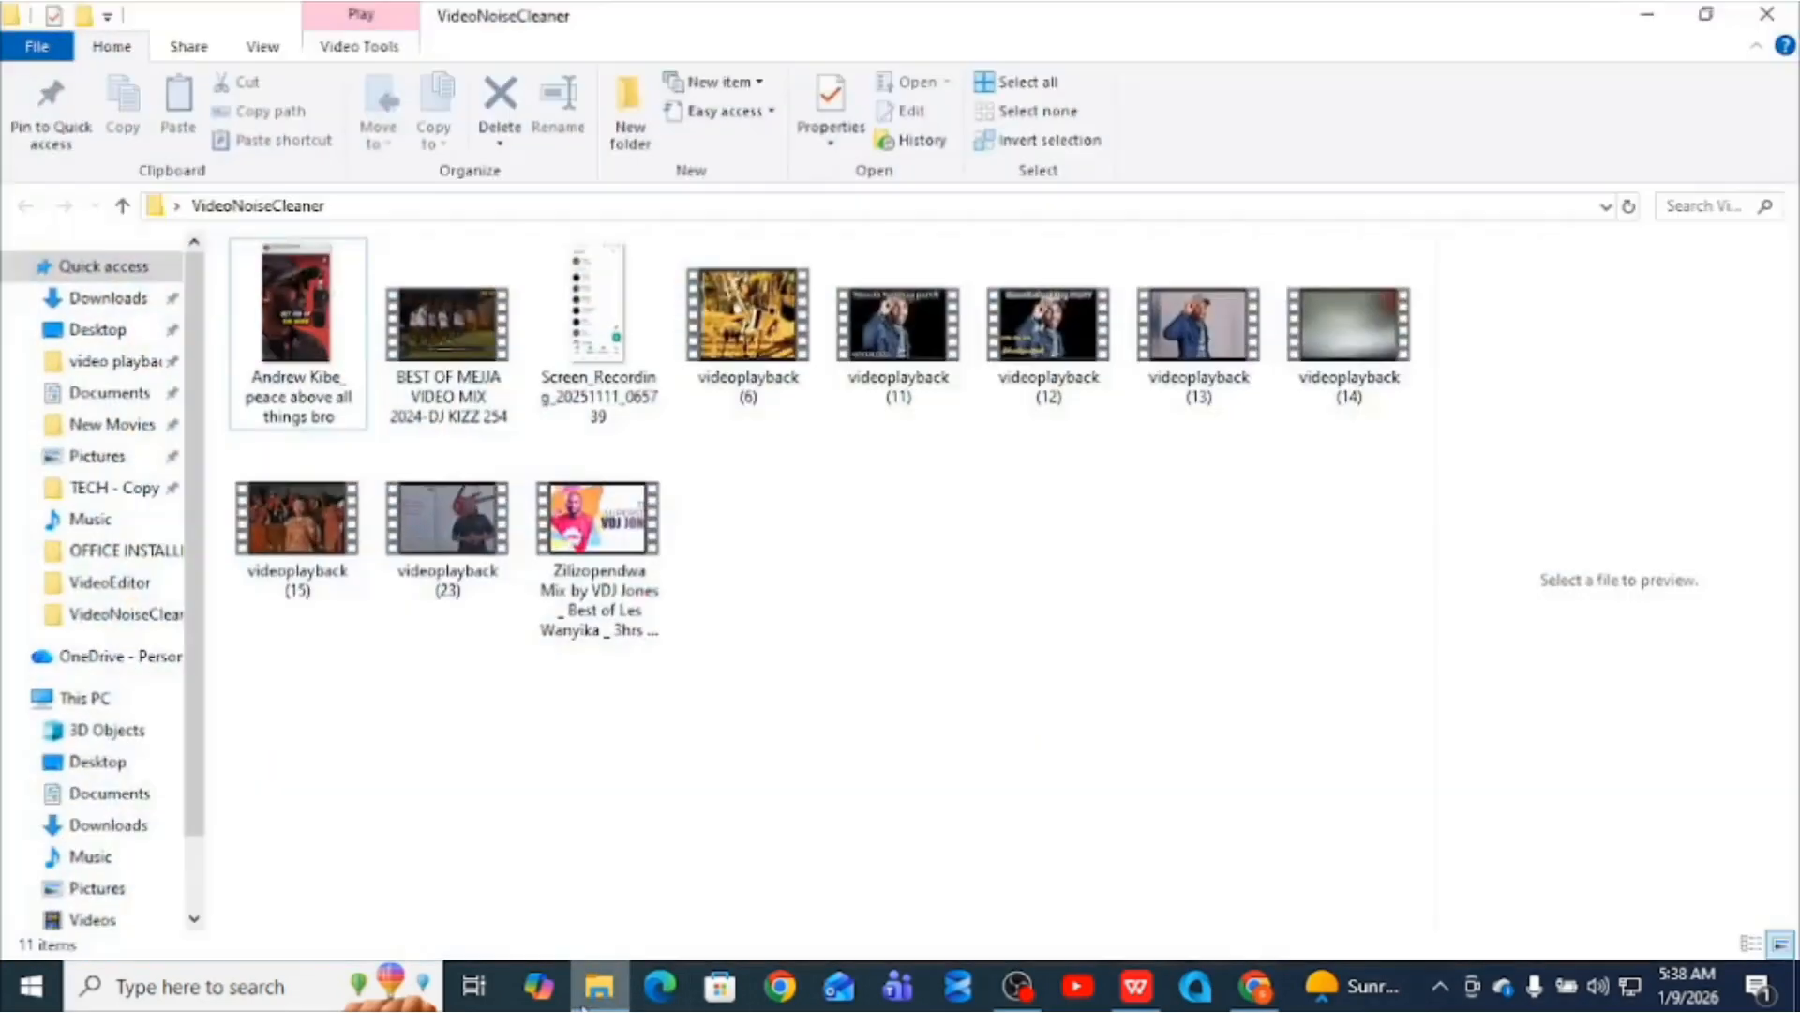
{"action": "left_click", "coordinate": [121, 304]}
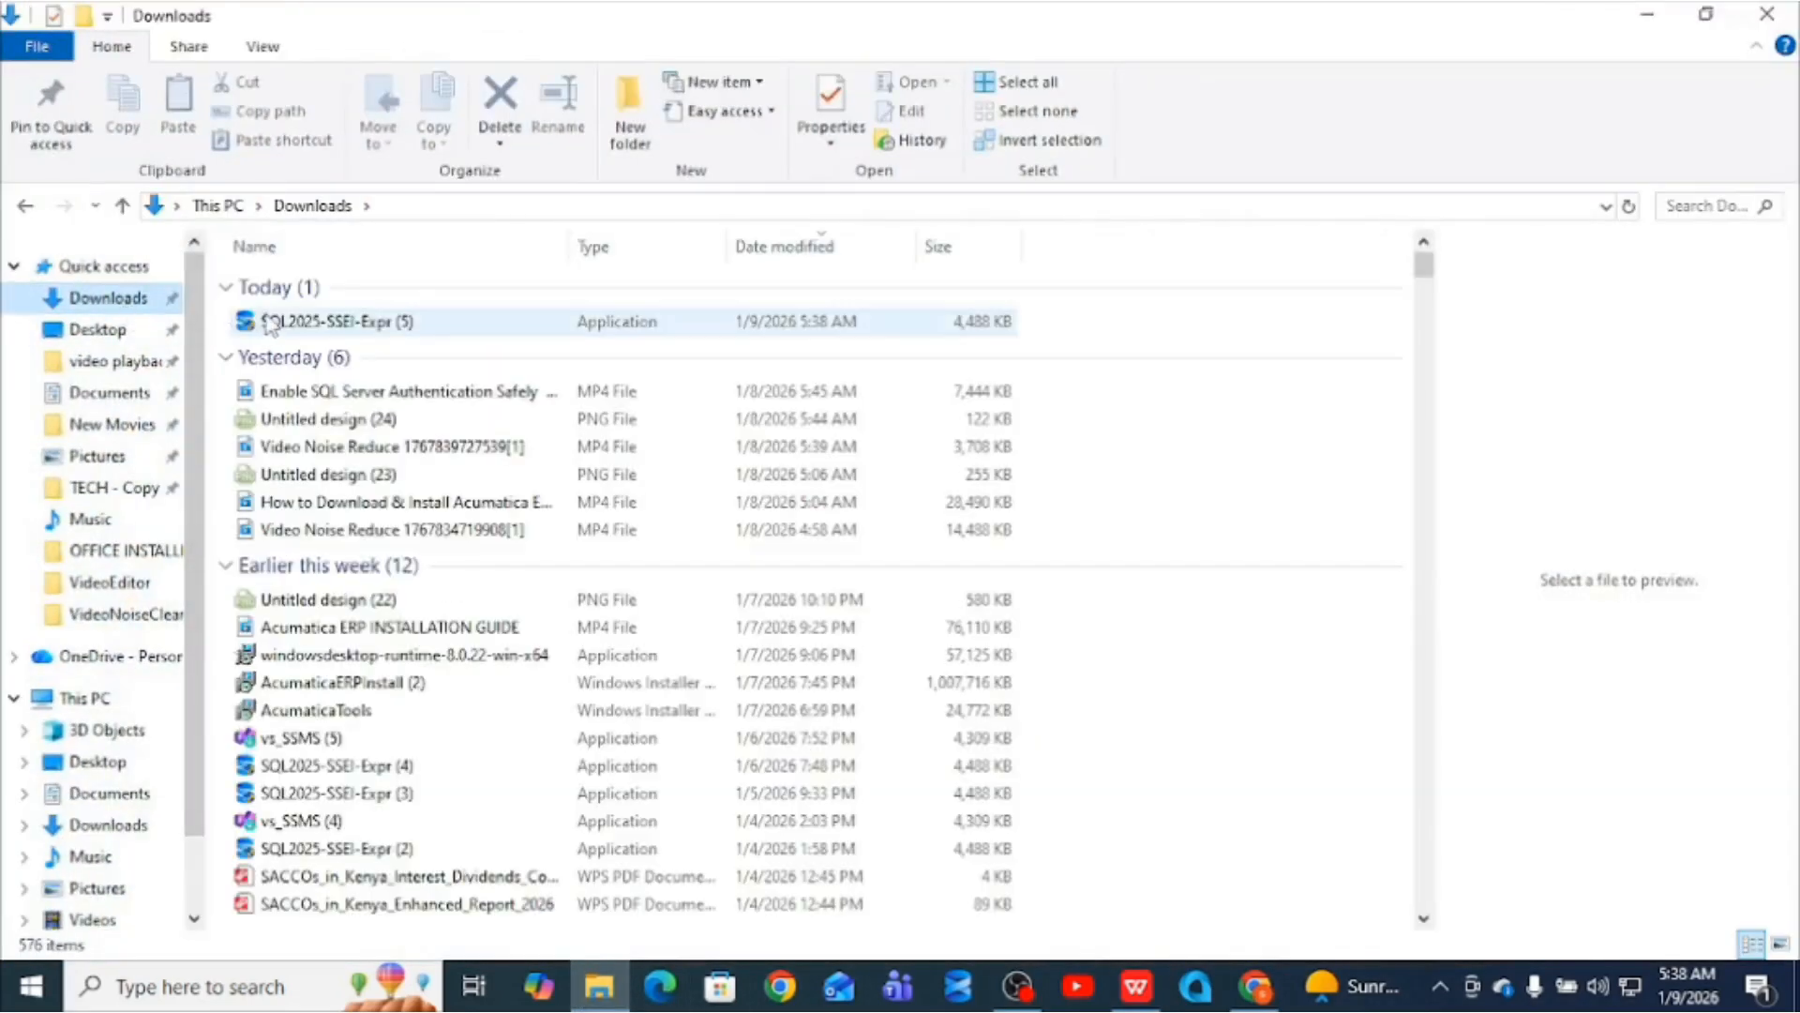
{"action": "left_click", "coordinate": [234, 322]}
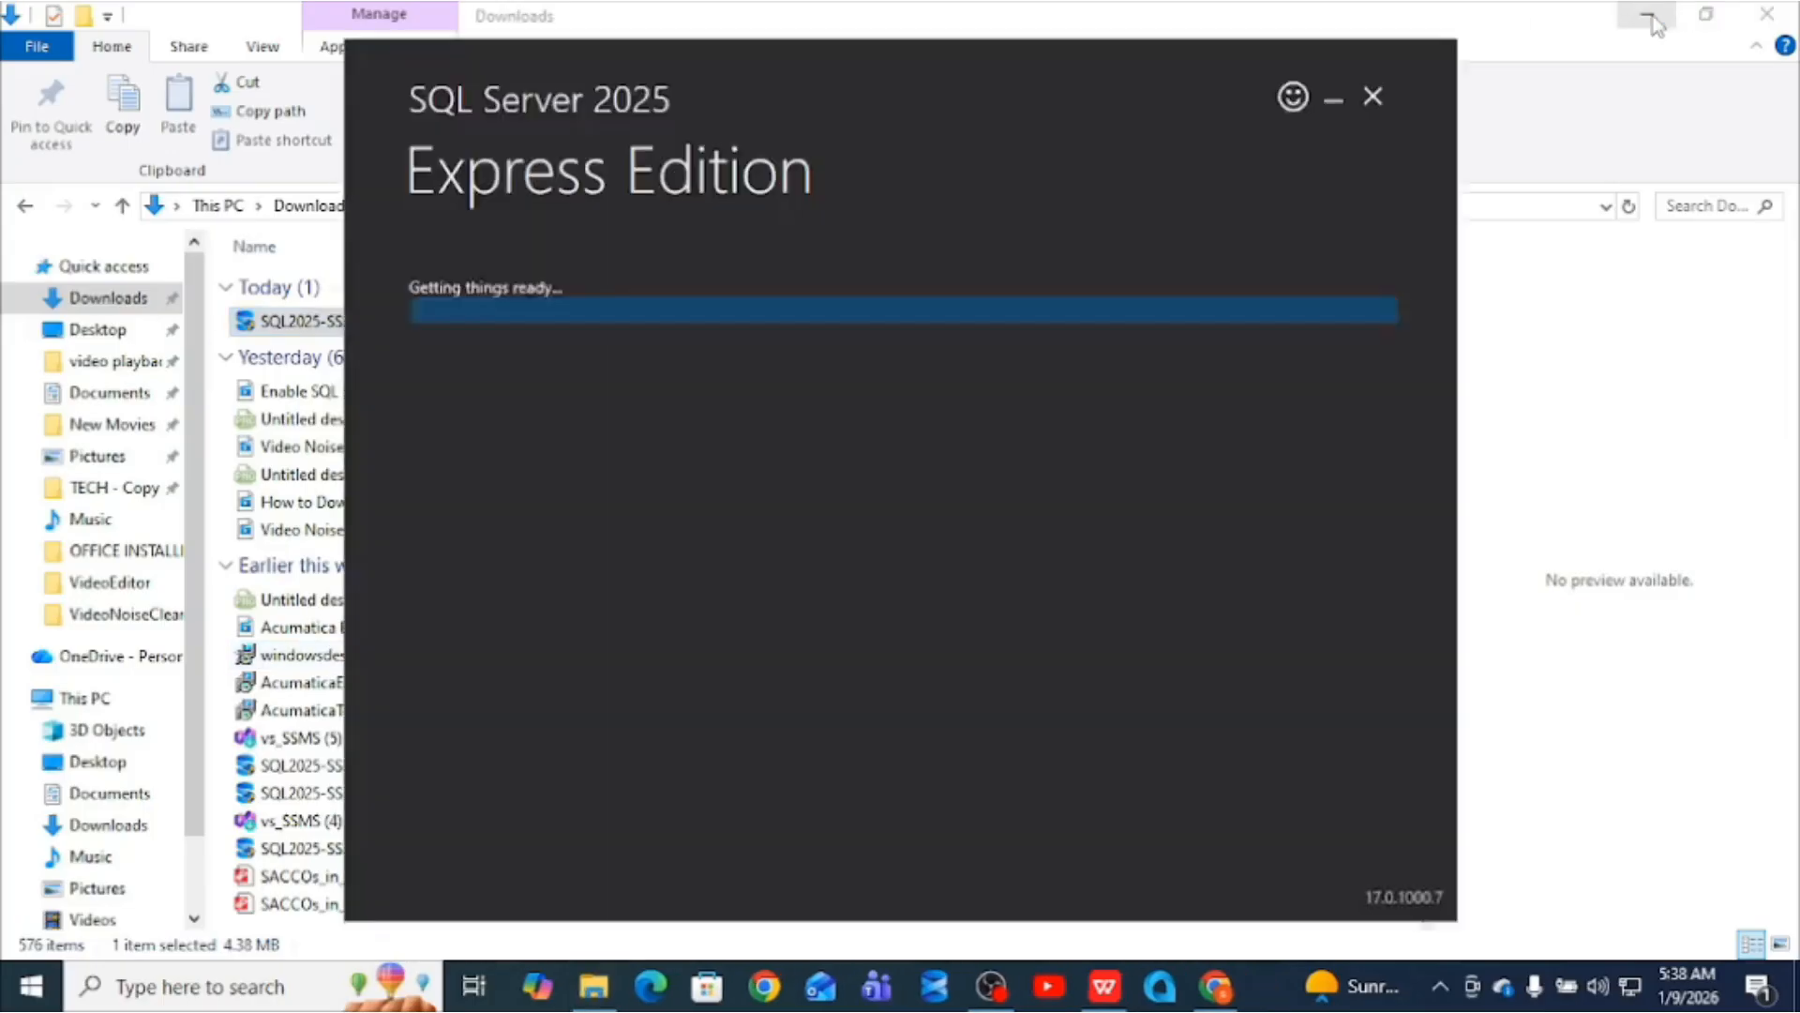
{"action": "left_click", "coordinate": [1656, 12]}
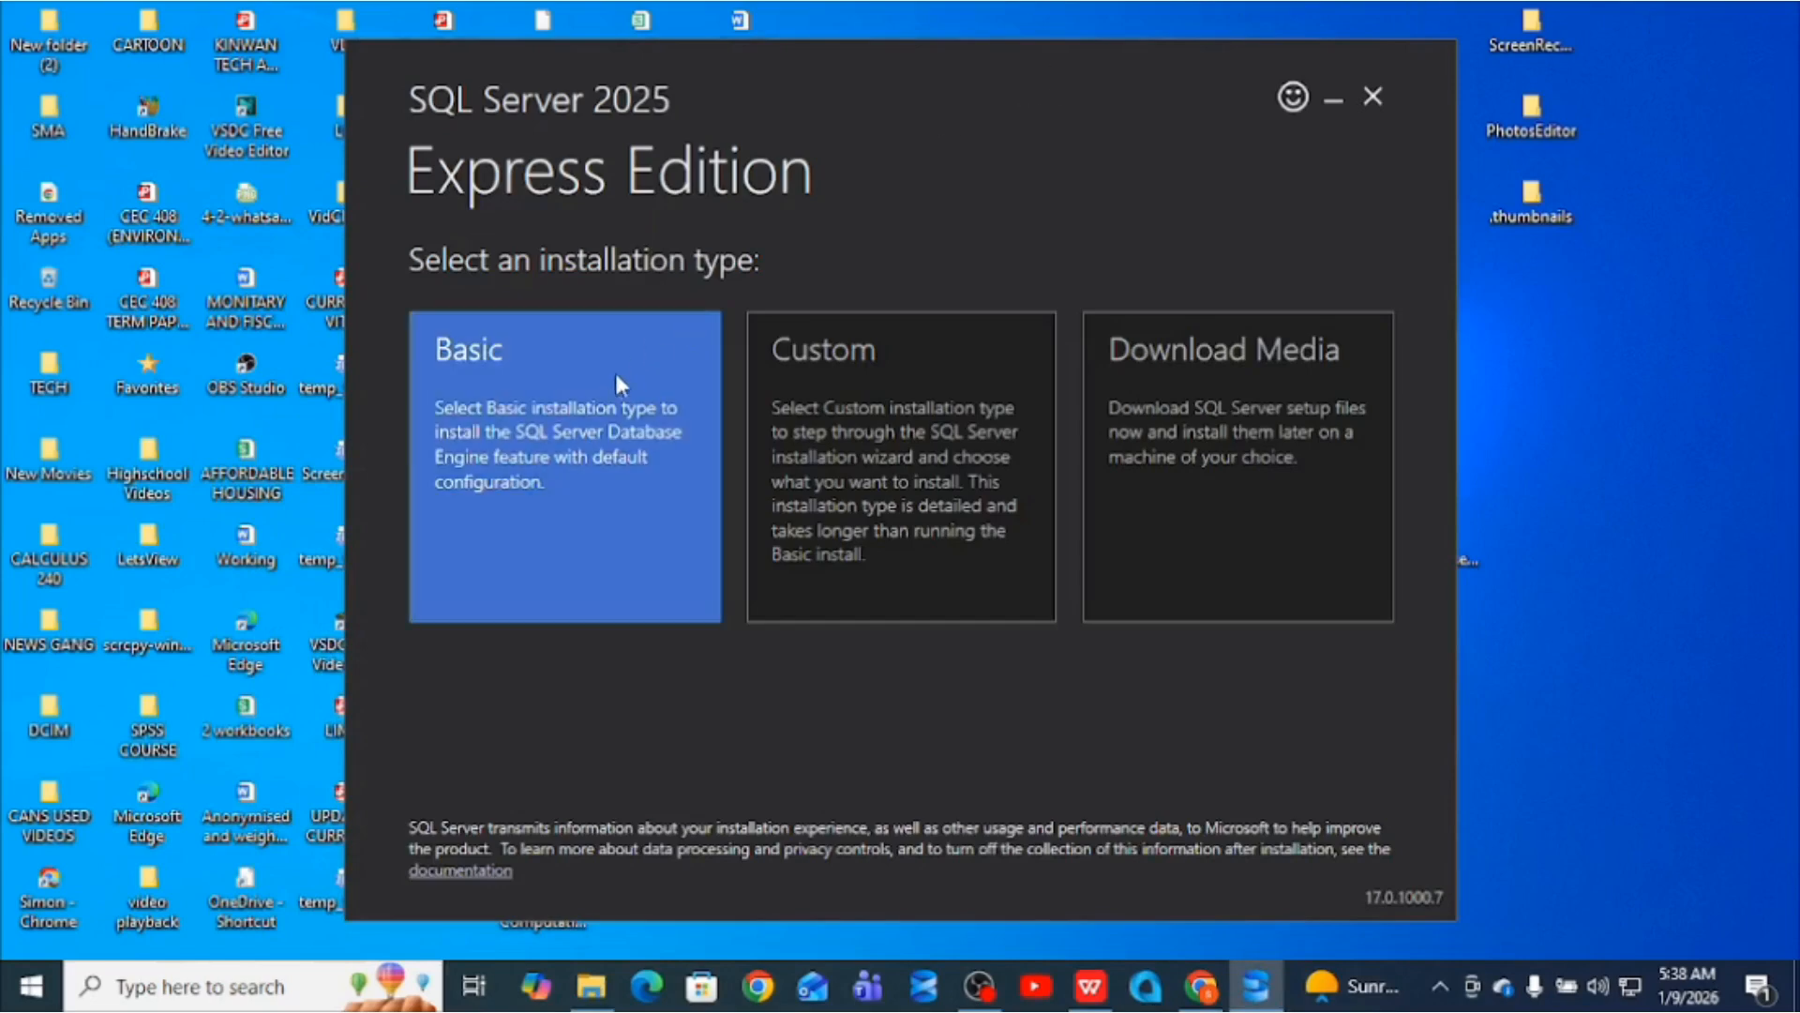
- Do a Basic install with accepted license and default location, then choose Install SSMS
{"action": "left_click", "coordinate": [615, 432]}
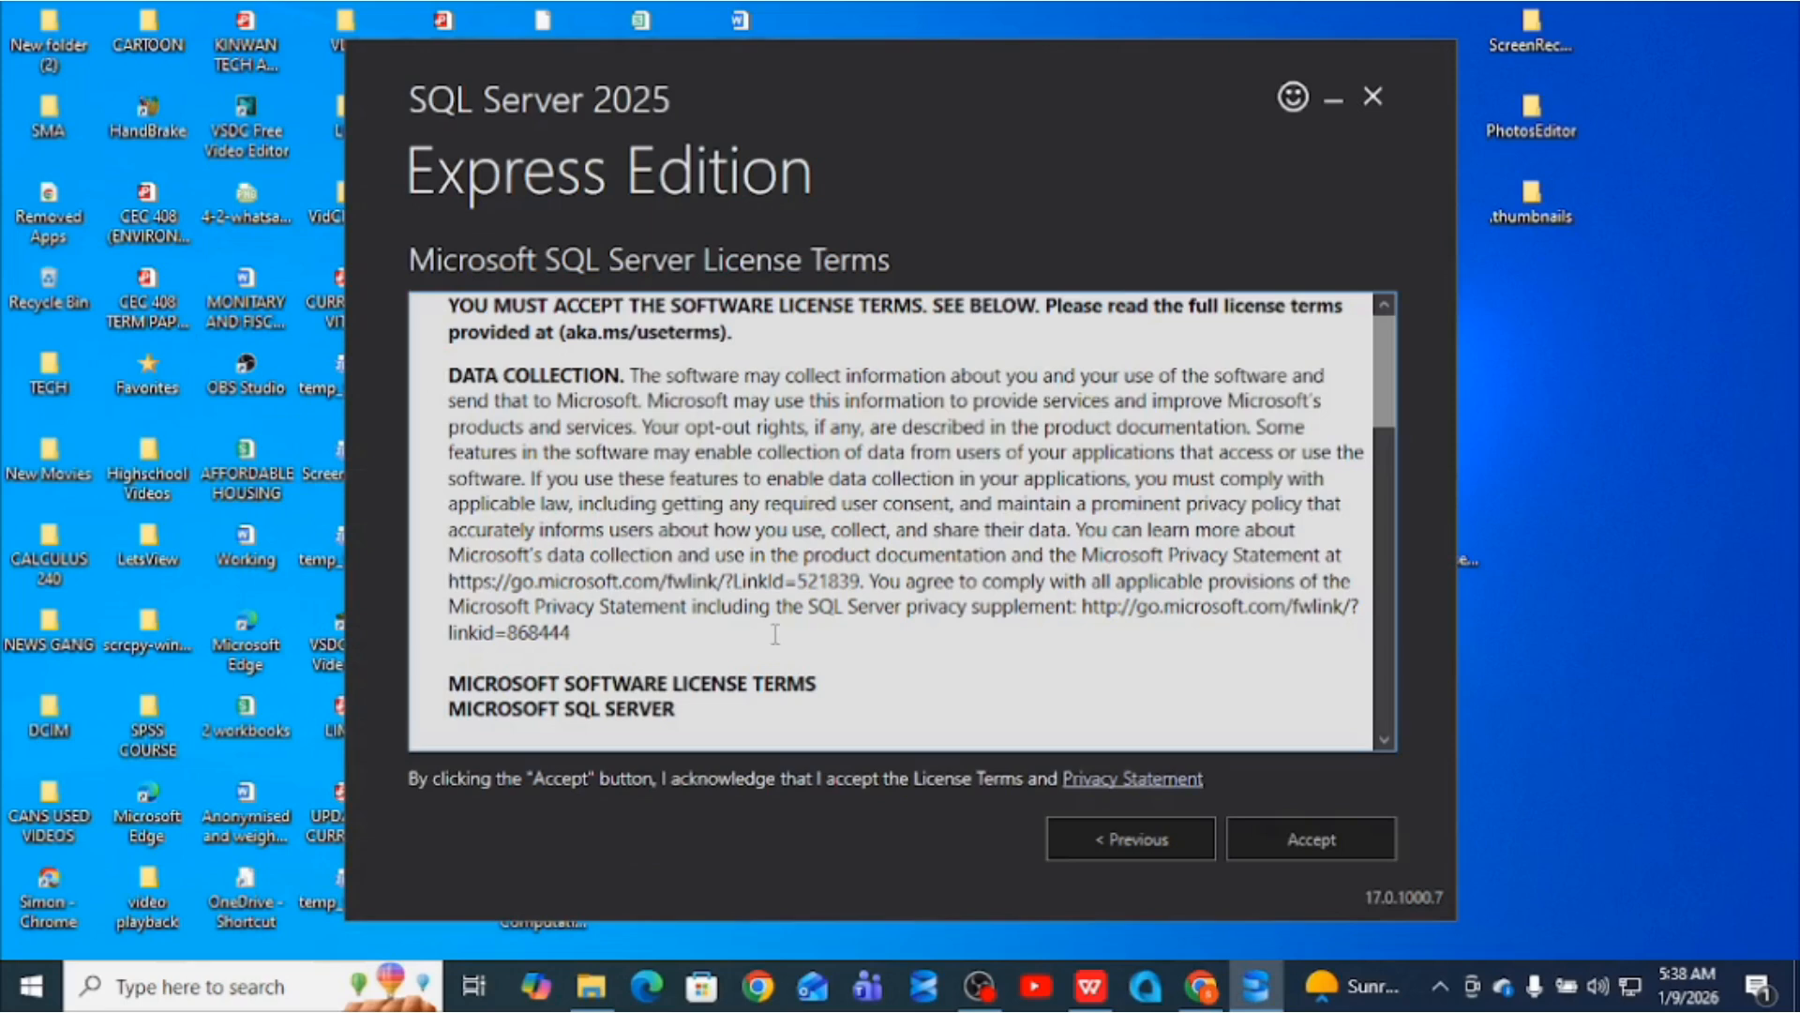
{"action": "left_click", "coordinate": [1308, 841]}
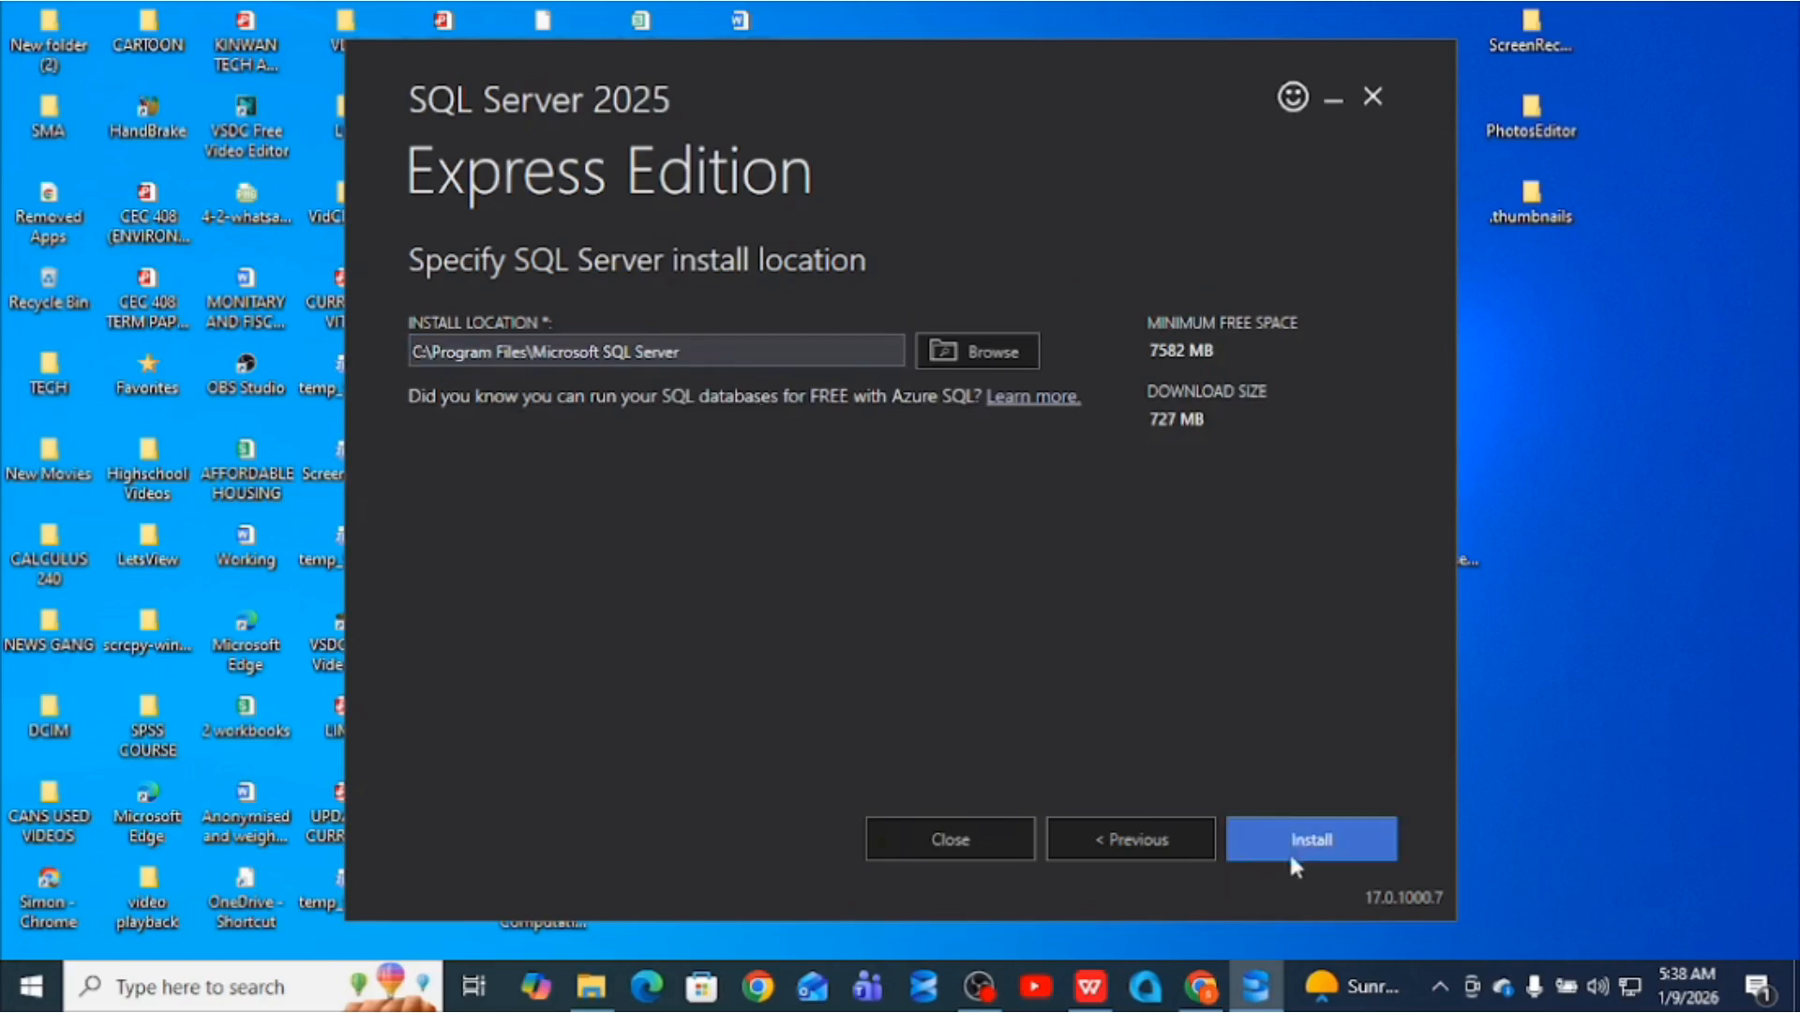
{"action": "left_click", "coordinate": [1315, 833]}
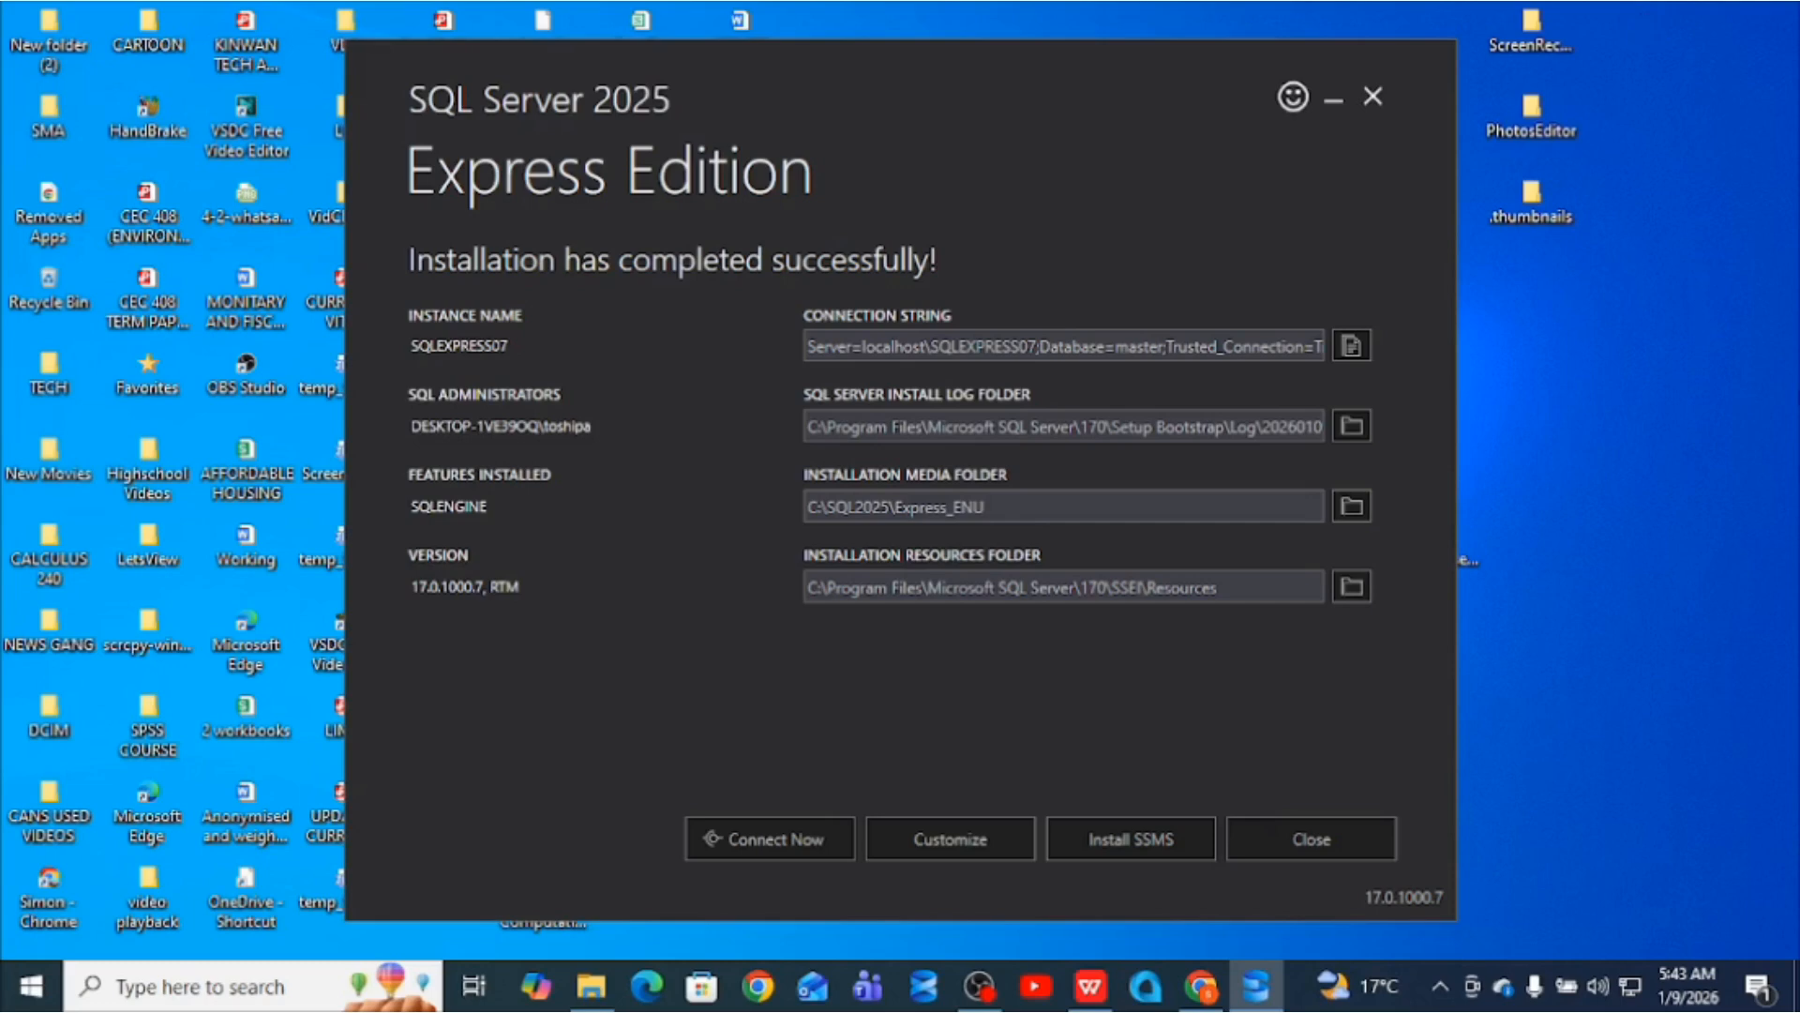
{"action": "left_click", "coordinate": [1143, 842]}
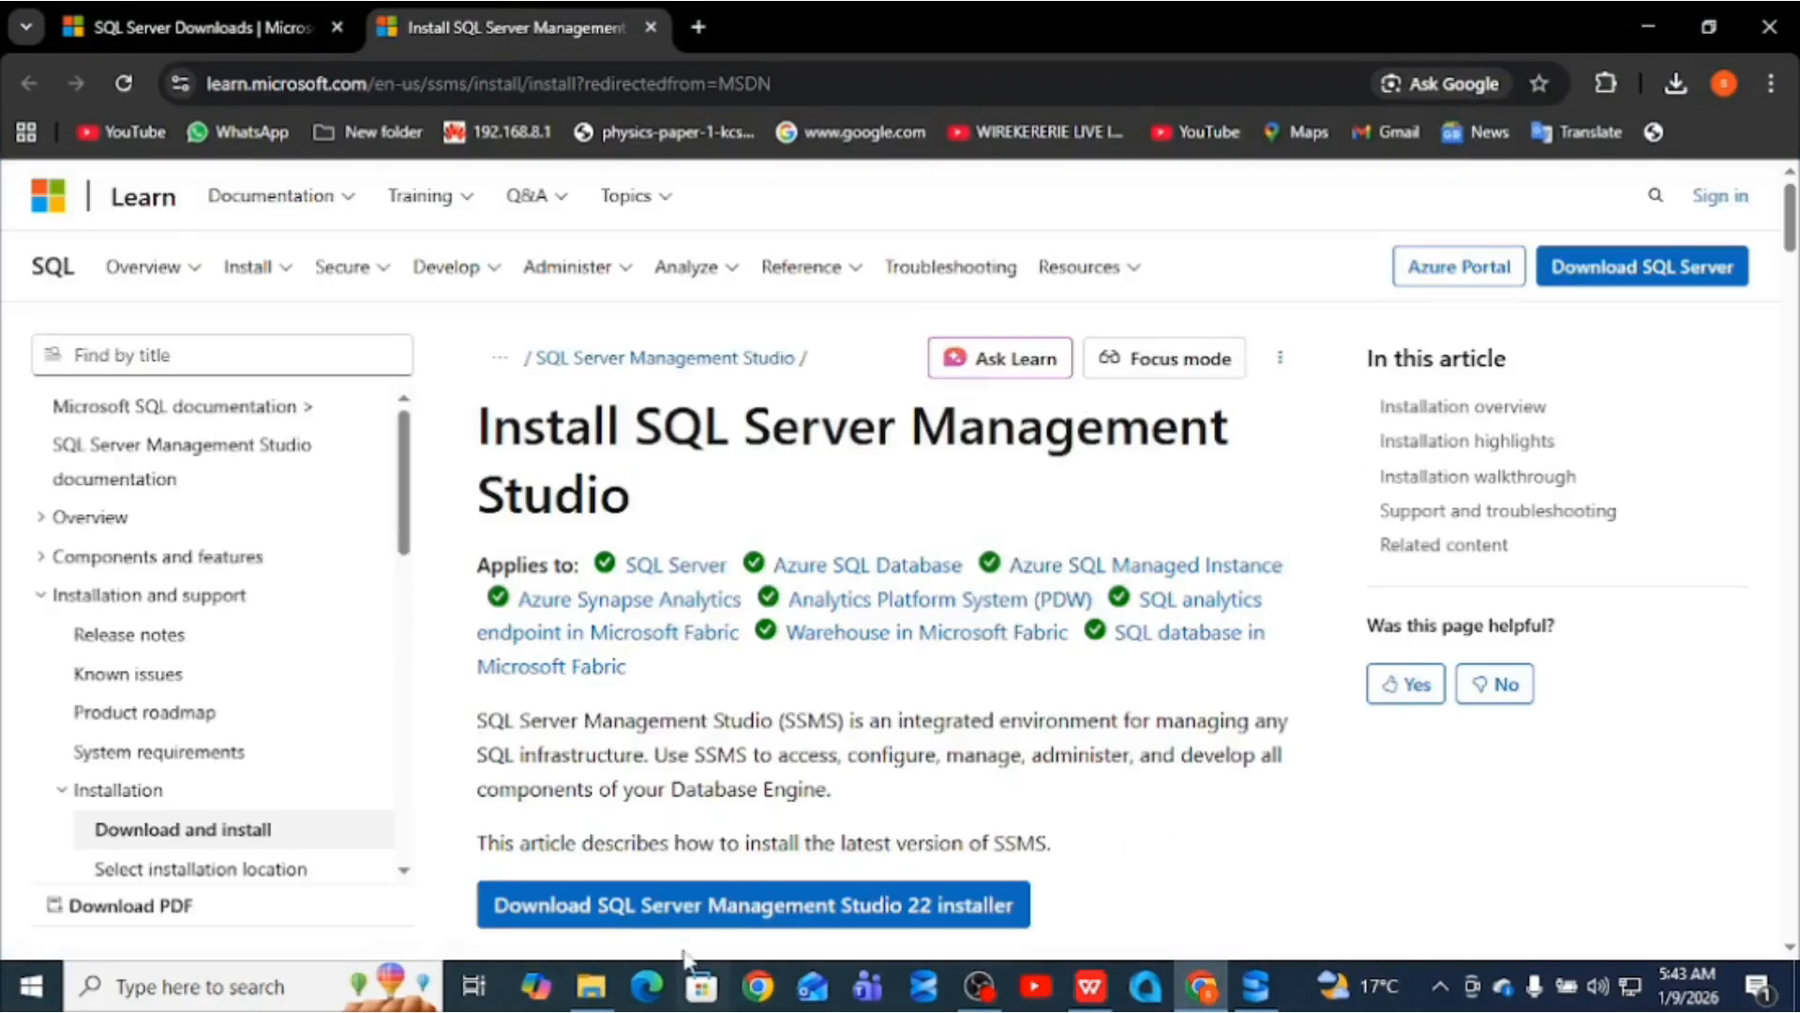
- Download the SSMS 22 installer vs_SSMS (6) and bring the Downloads folder forward
{"action": "left_click", "coordinate": [693, 913]}
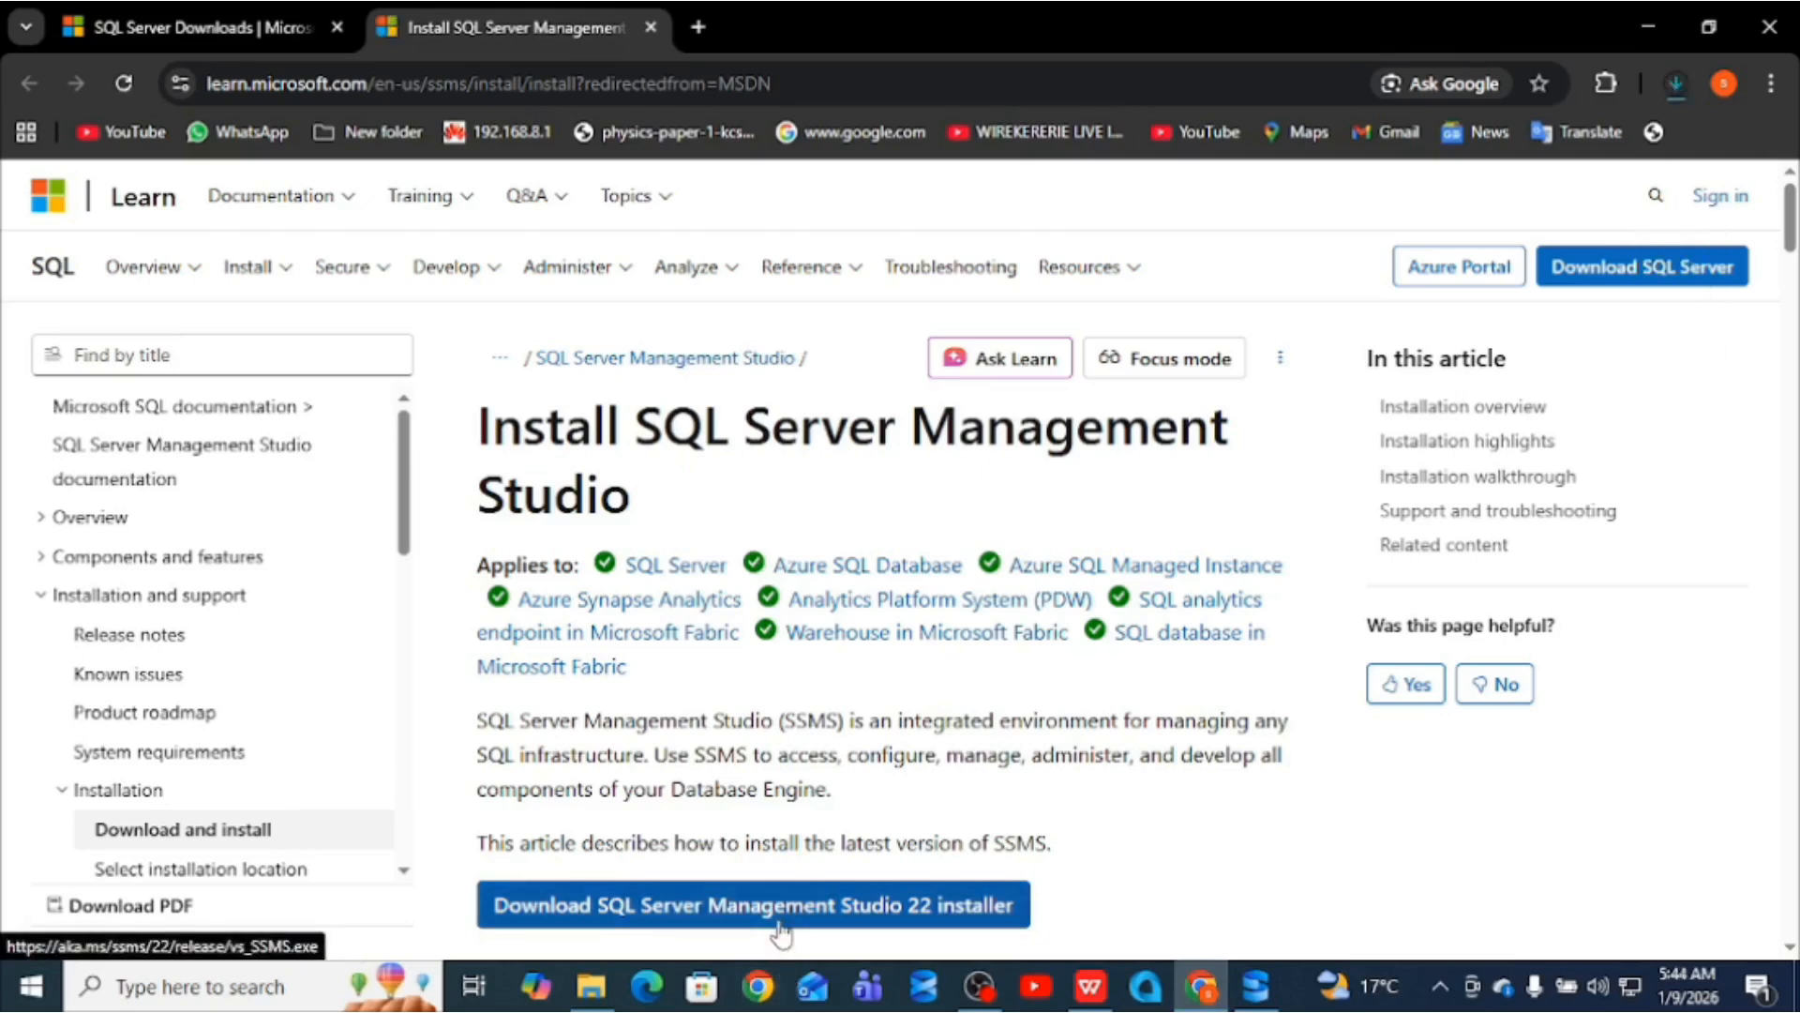
{"action": "left_click", "coordinate": [593, 986]}
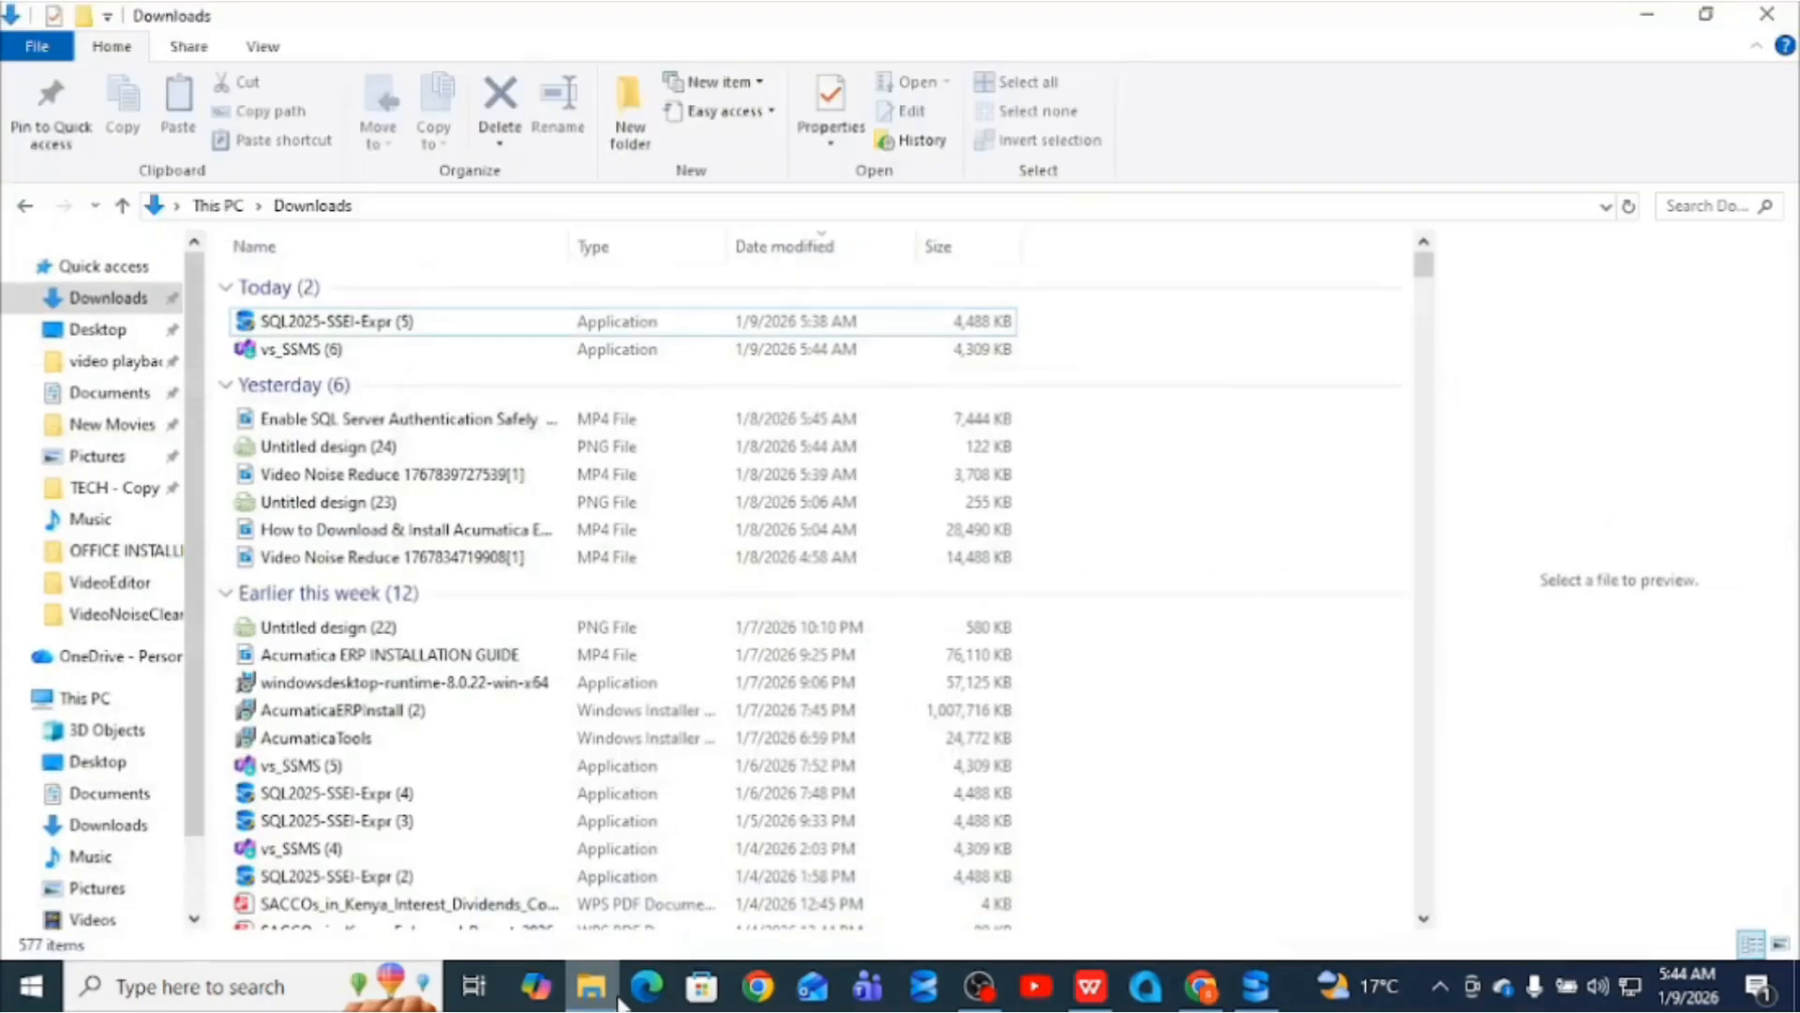
- Run vs_SSMS (6), continue the Visual Studio Installer setup, and minimize Explorer and Chrome
{"action": "left_click", "coordinate": [302, 354]}
{"action": "double_click", "coordinate": [300, 351]}
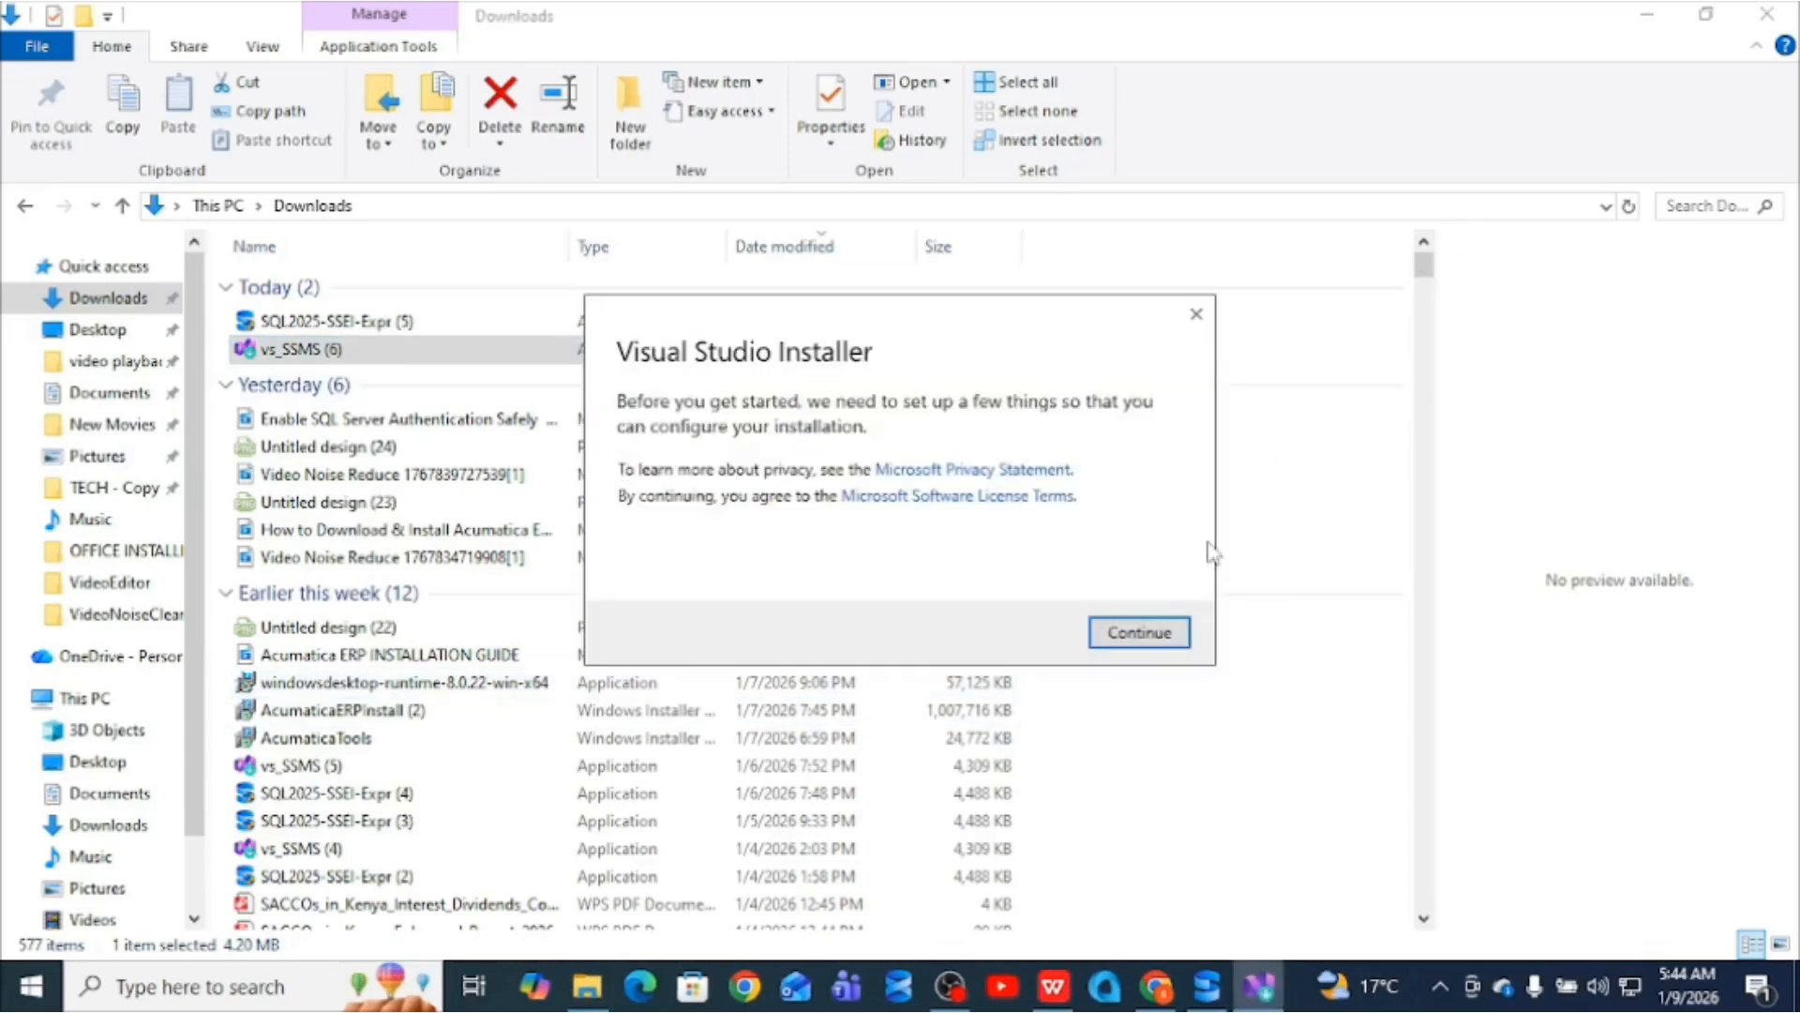
{"action": "left_click", "coordinate": [1122, 633]}
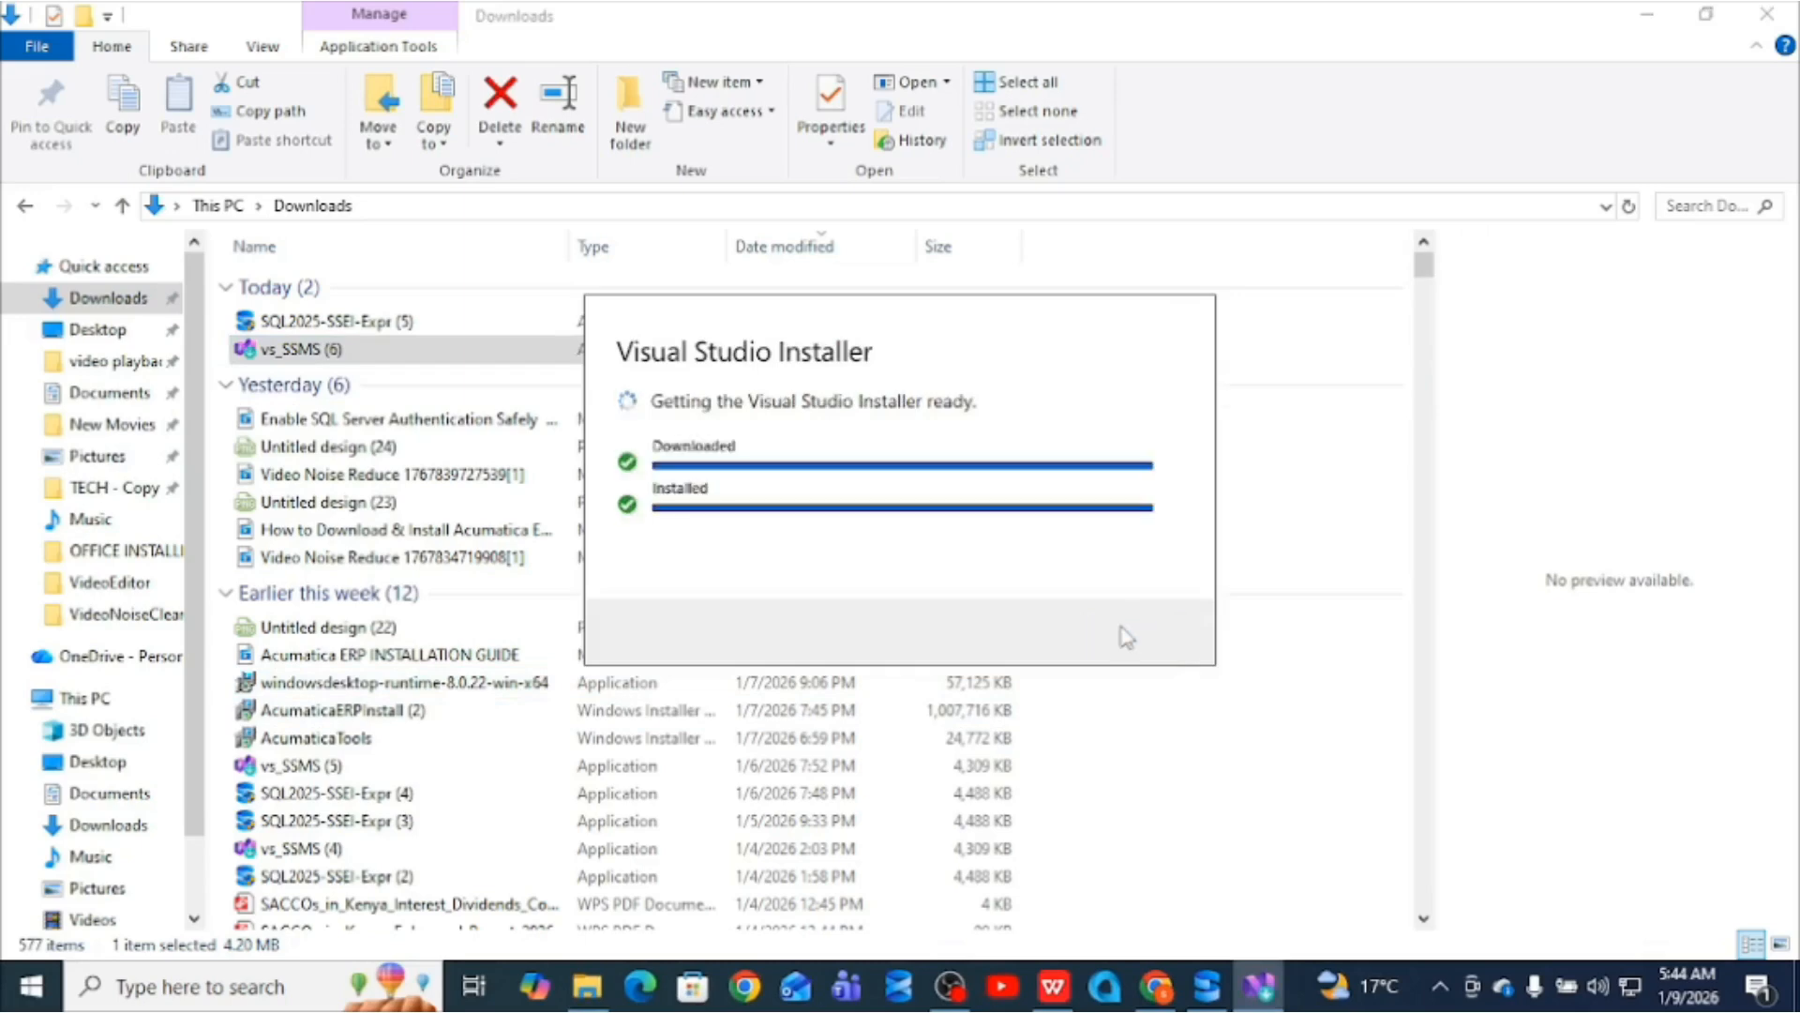
{"action": "left_click", "coordinate": [1654, 13]}
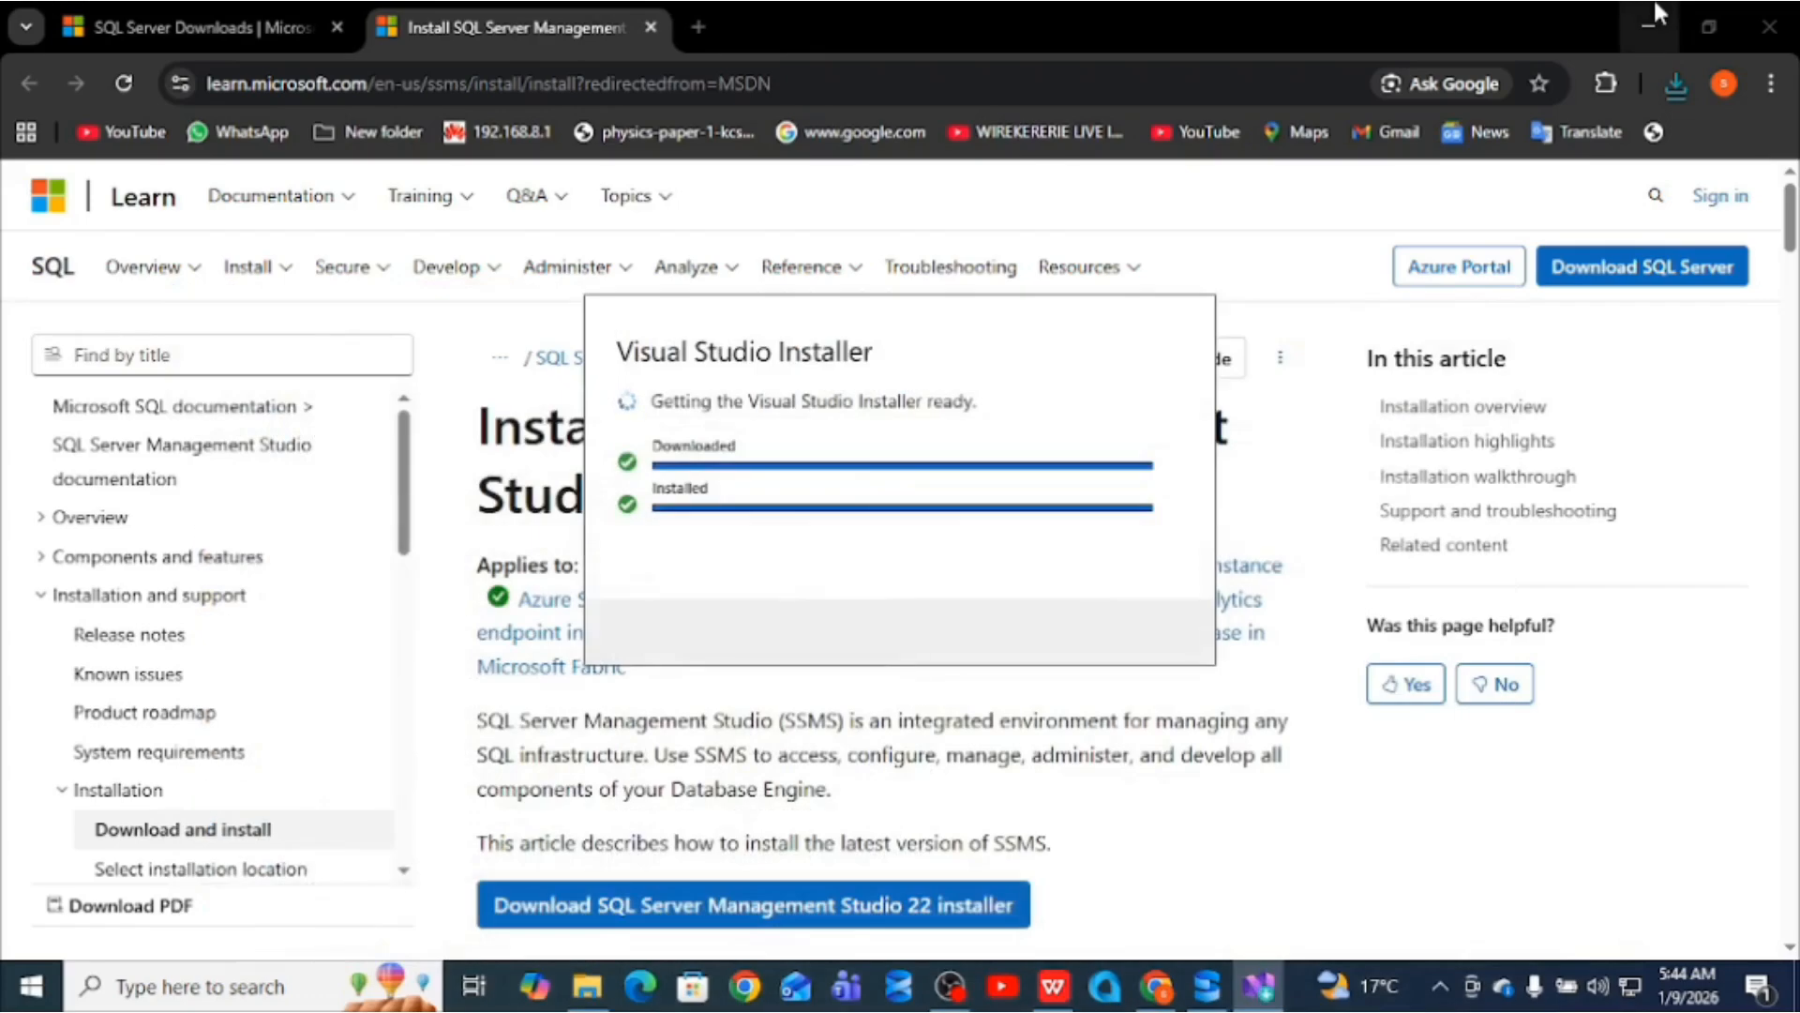
{"action": "left_click", "coordinate": [1663, 21]}
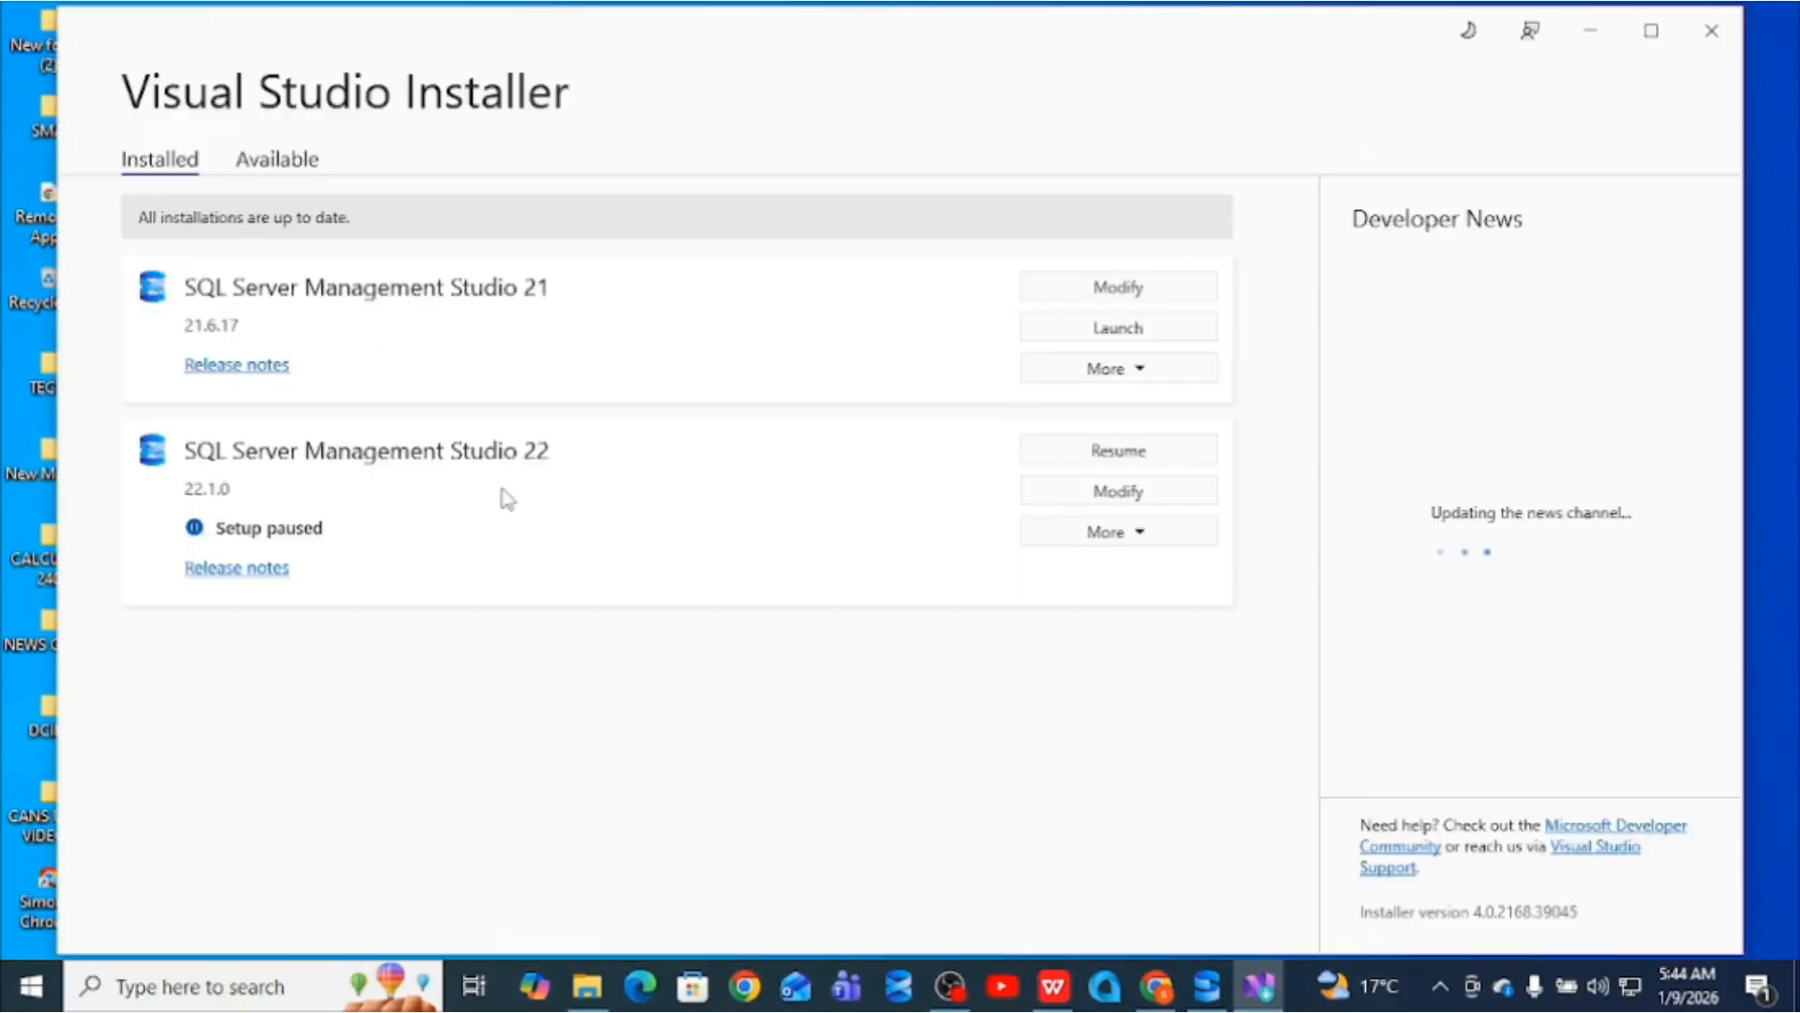
- Launch SQL Server Management Studio 21 from the installed products list
{"action": "left_click", "coordinate": [286, 162]}
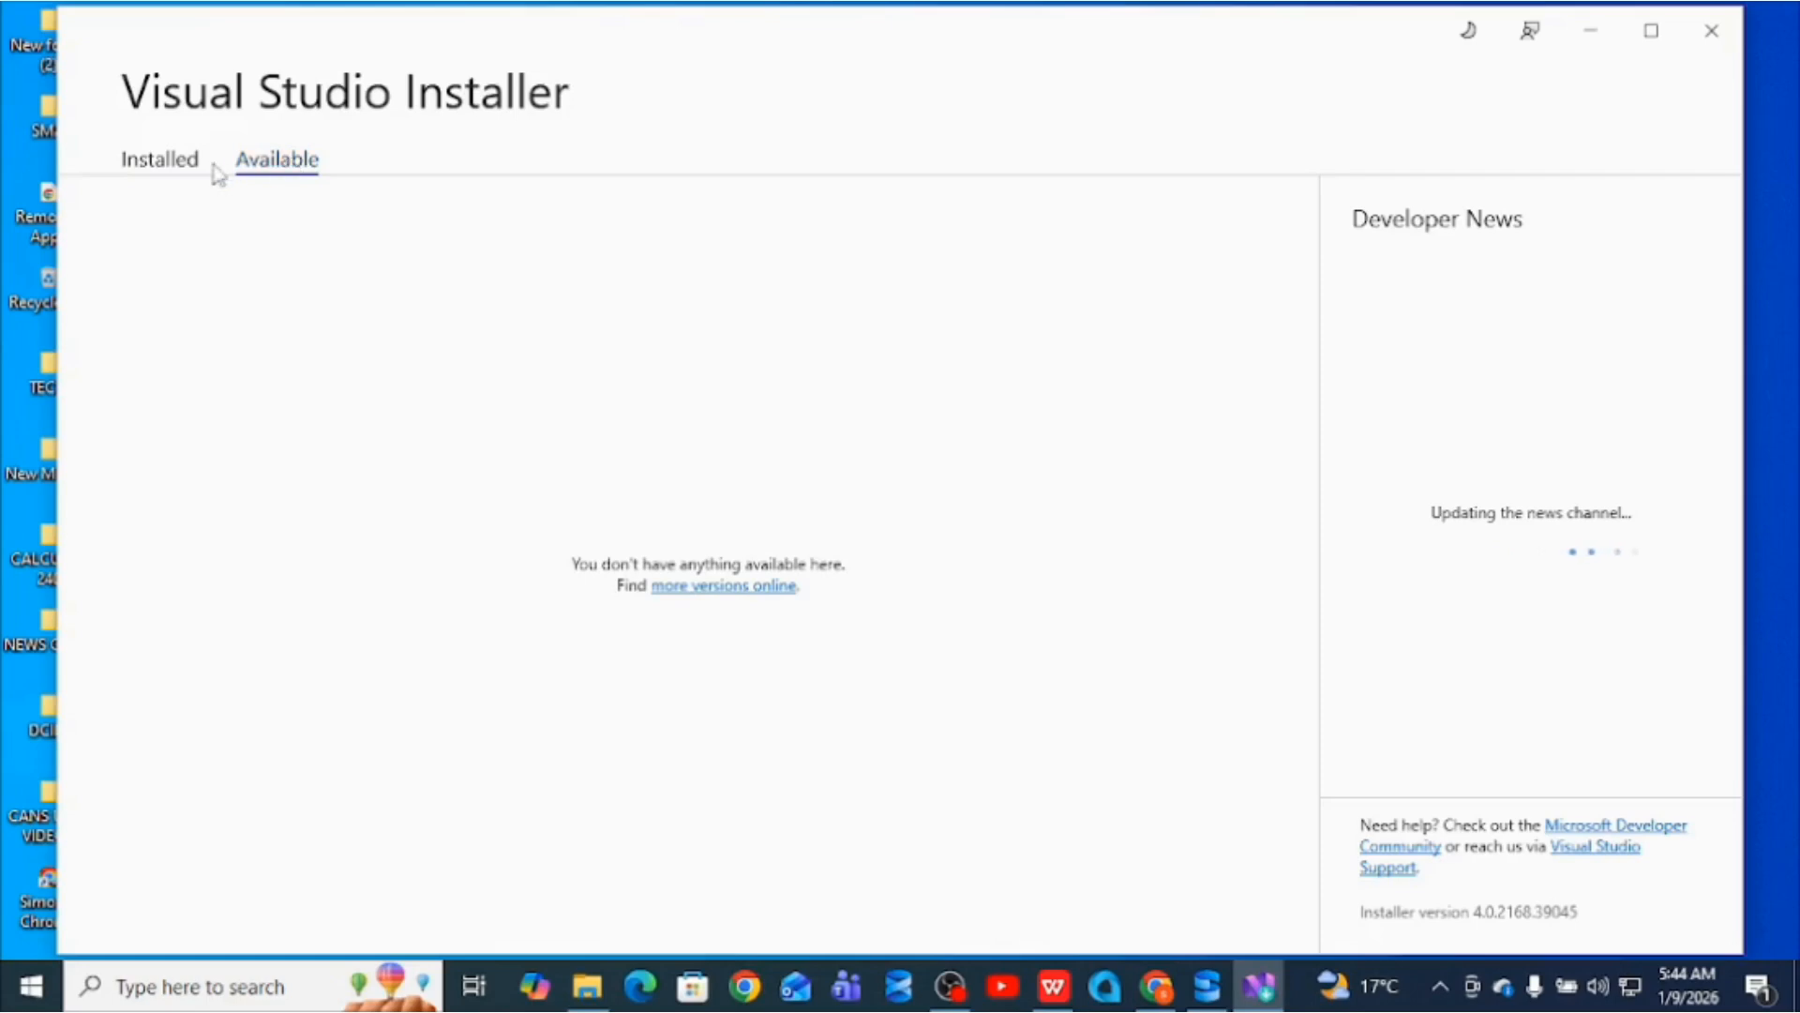
{"action": "left_click", "coordinate": [175, 169]}
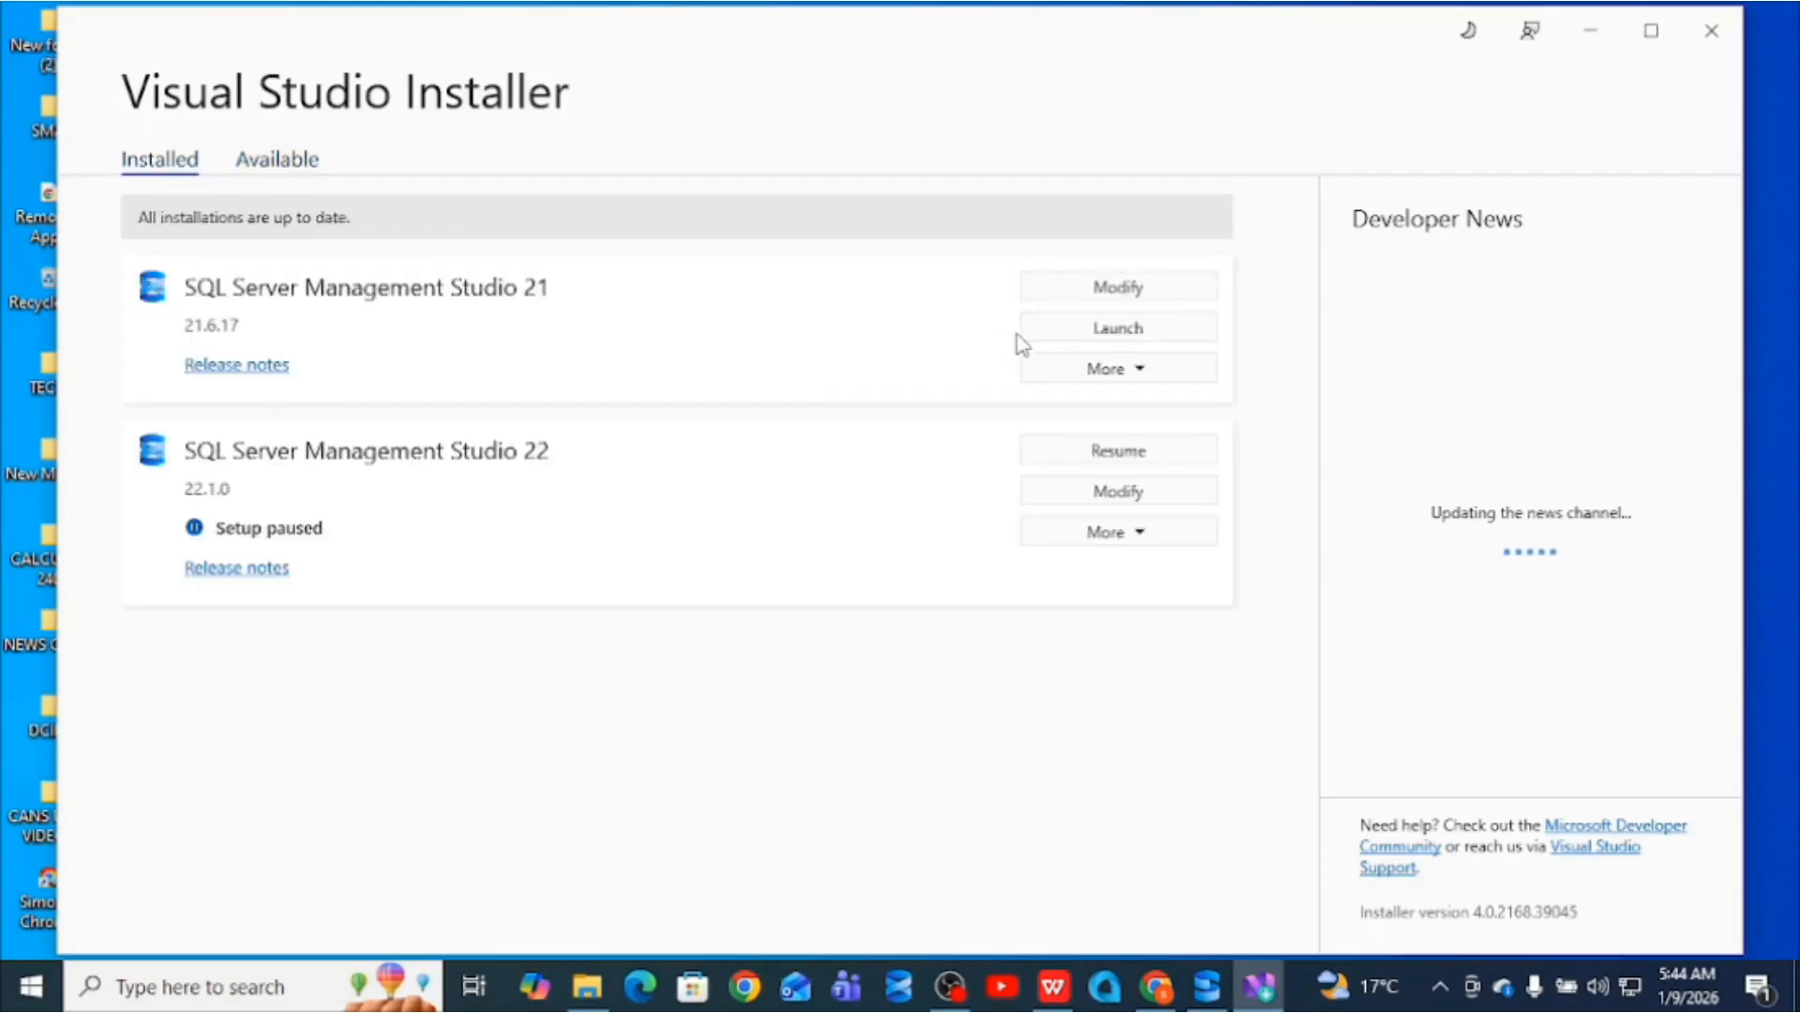
{"action": "left_click", "coordinate": [1133, 336]}
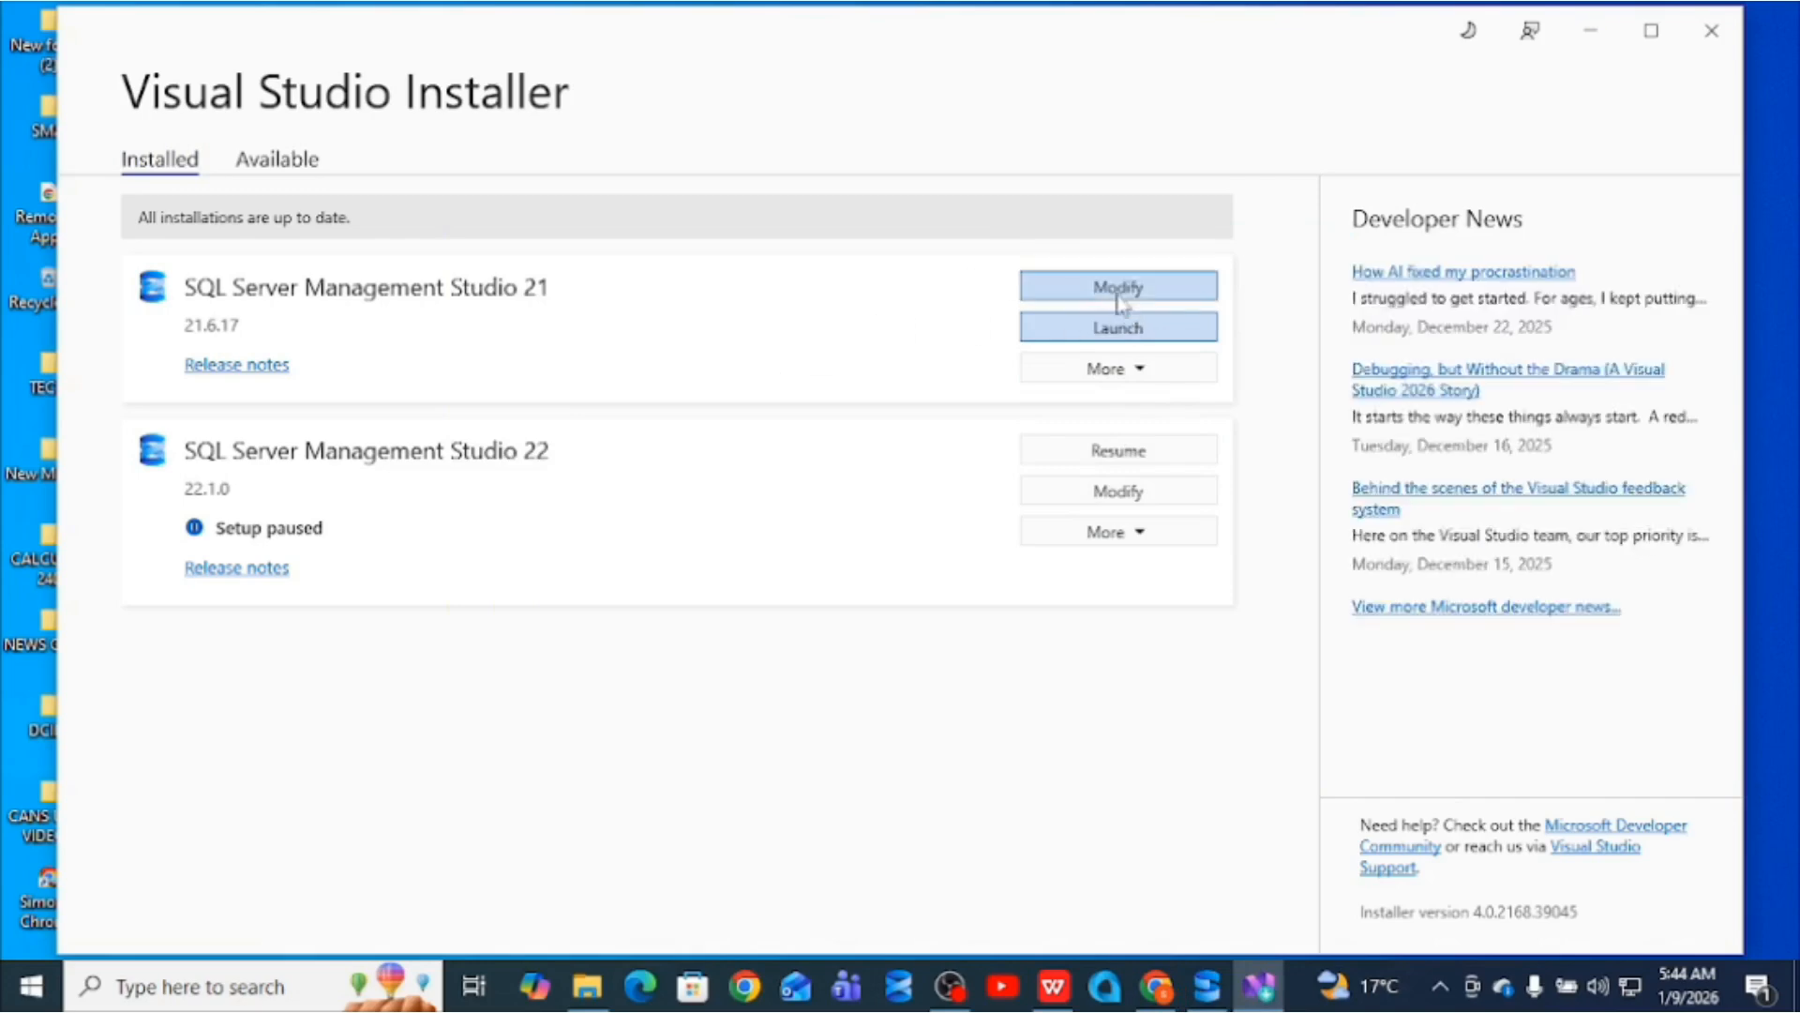
- Review SSMS 21's Modify options, toggling Code tools off and back on, then close the installer
{"action": "left_click", "coordinate": [292, 169]}
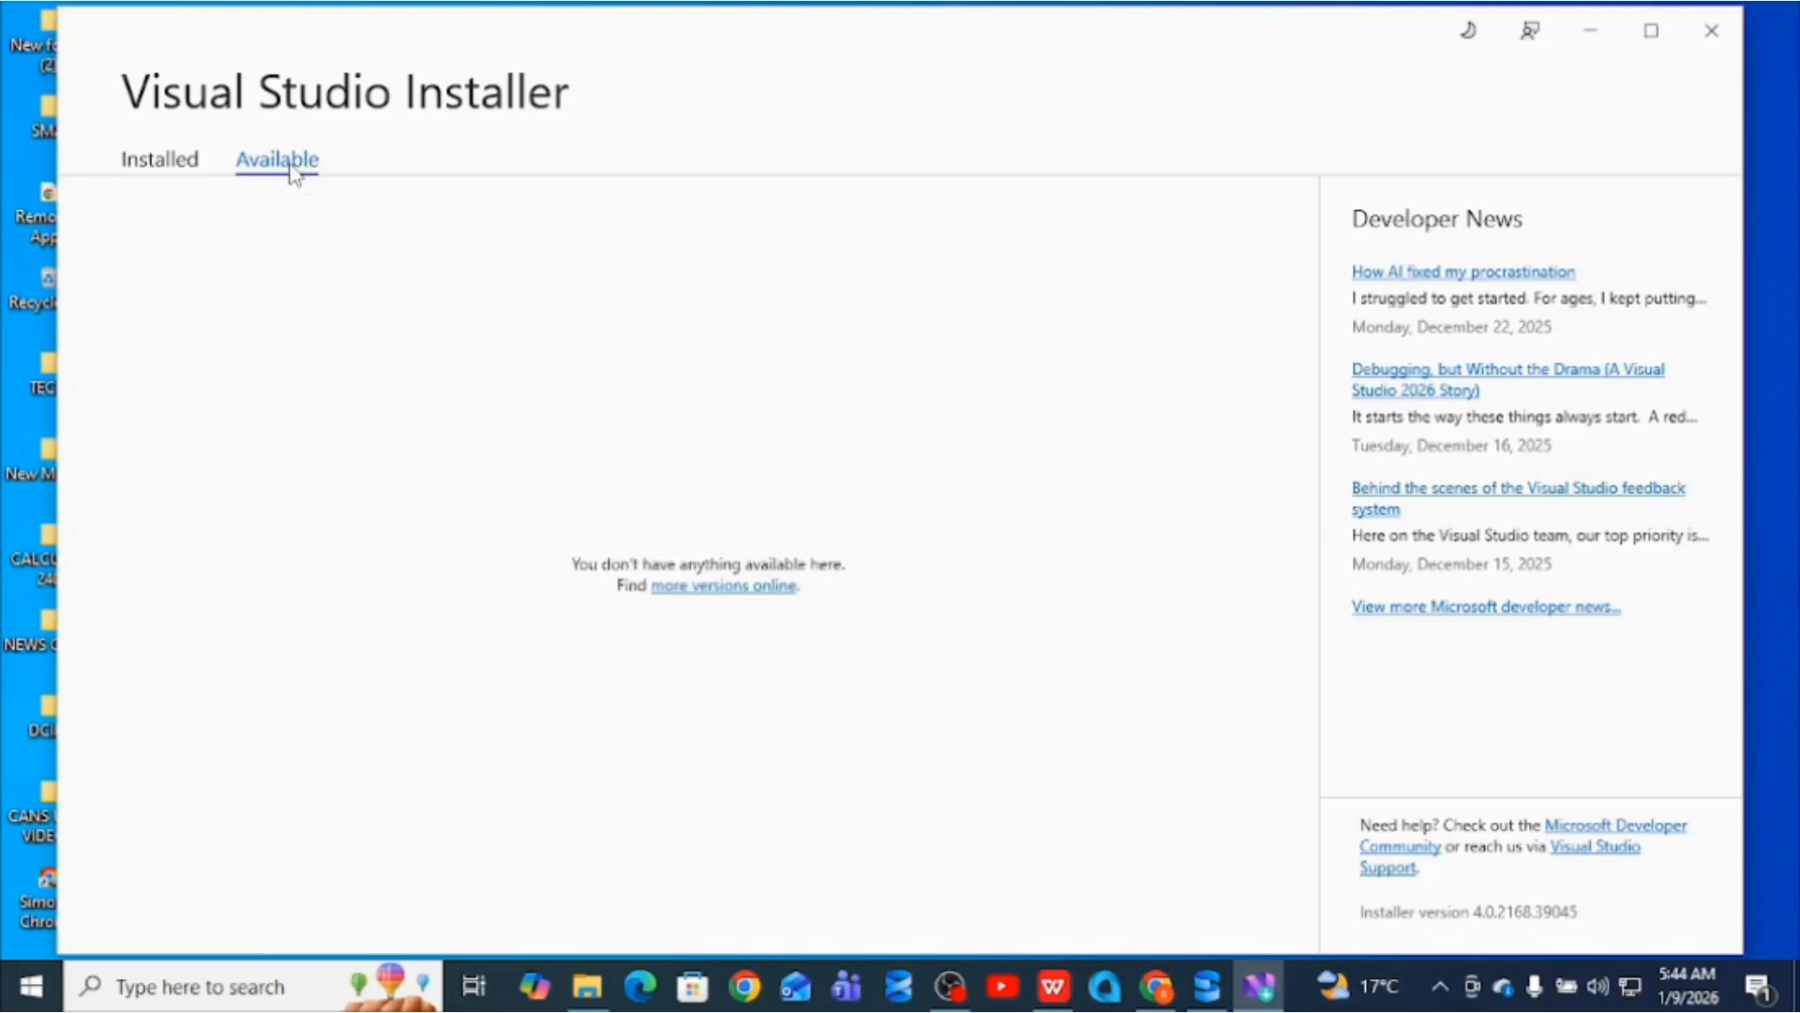
{"action": "left_click", "coordinate": [201, 163]}
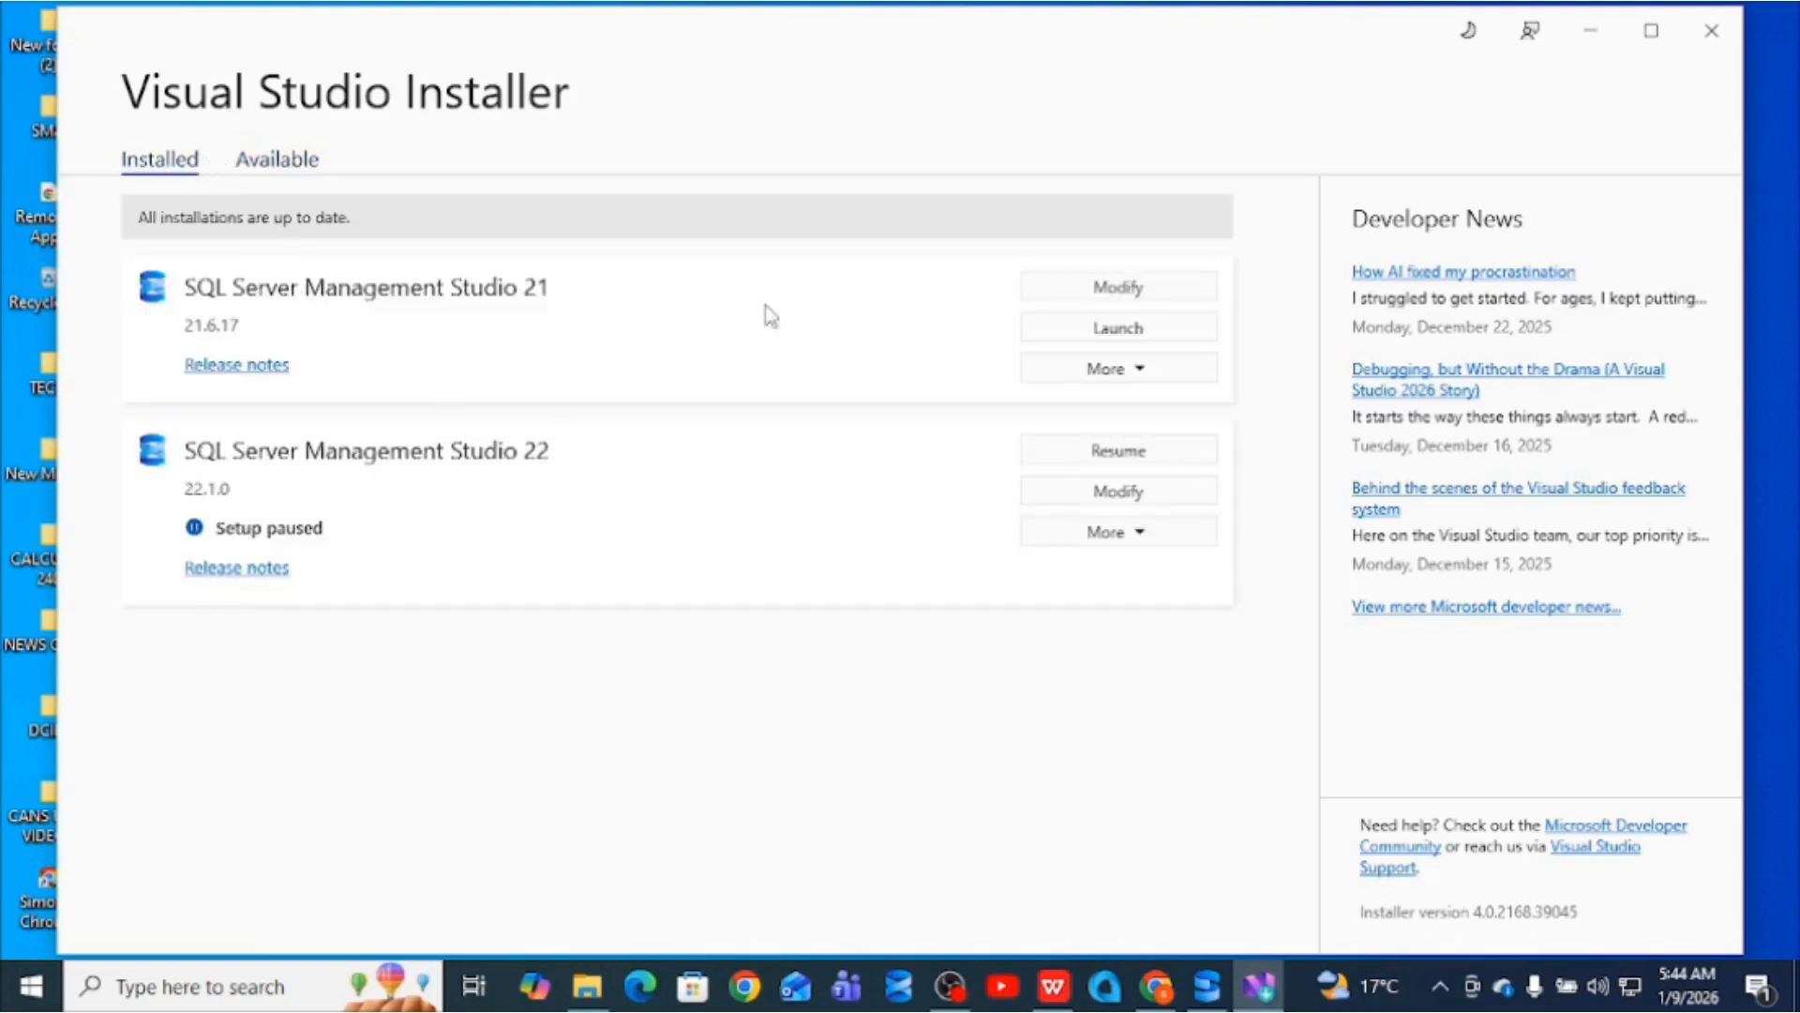
{"action": "left_click", "coordinate": [1085, 290]}
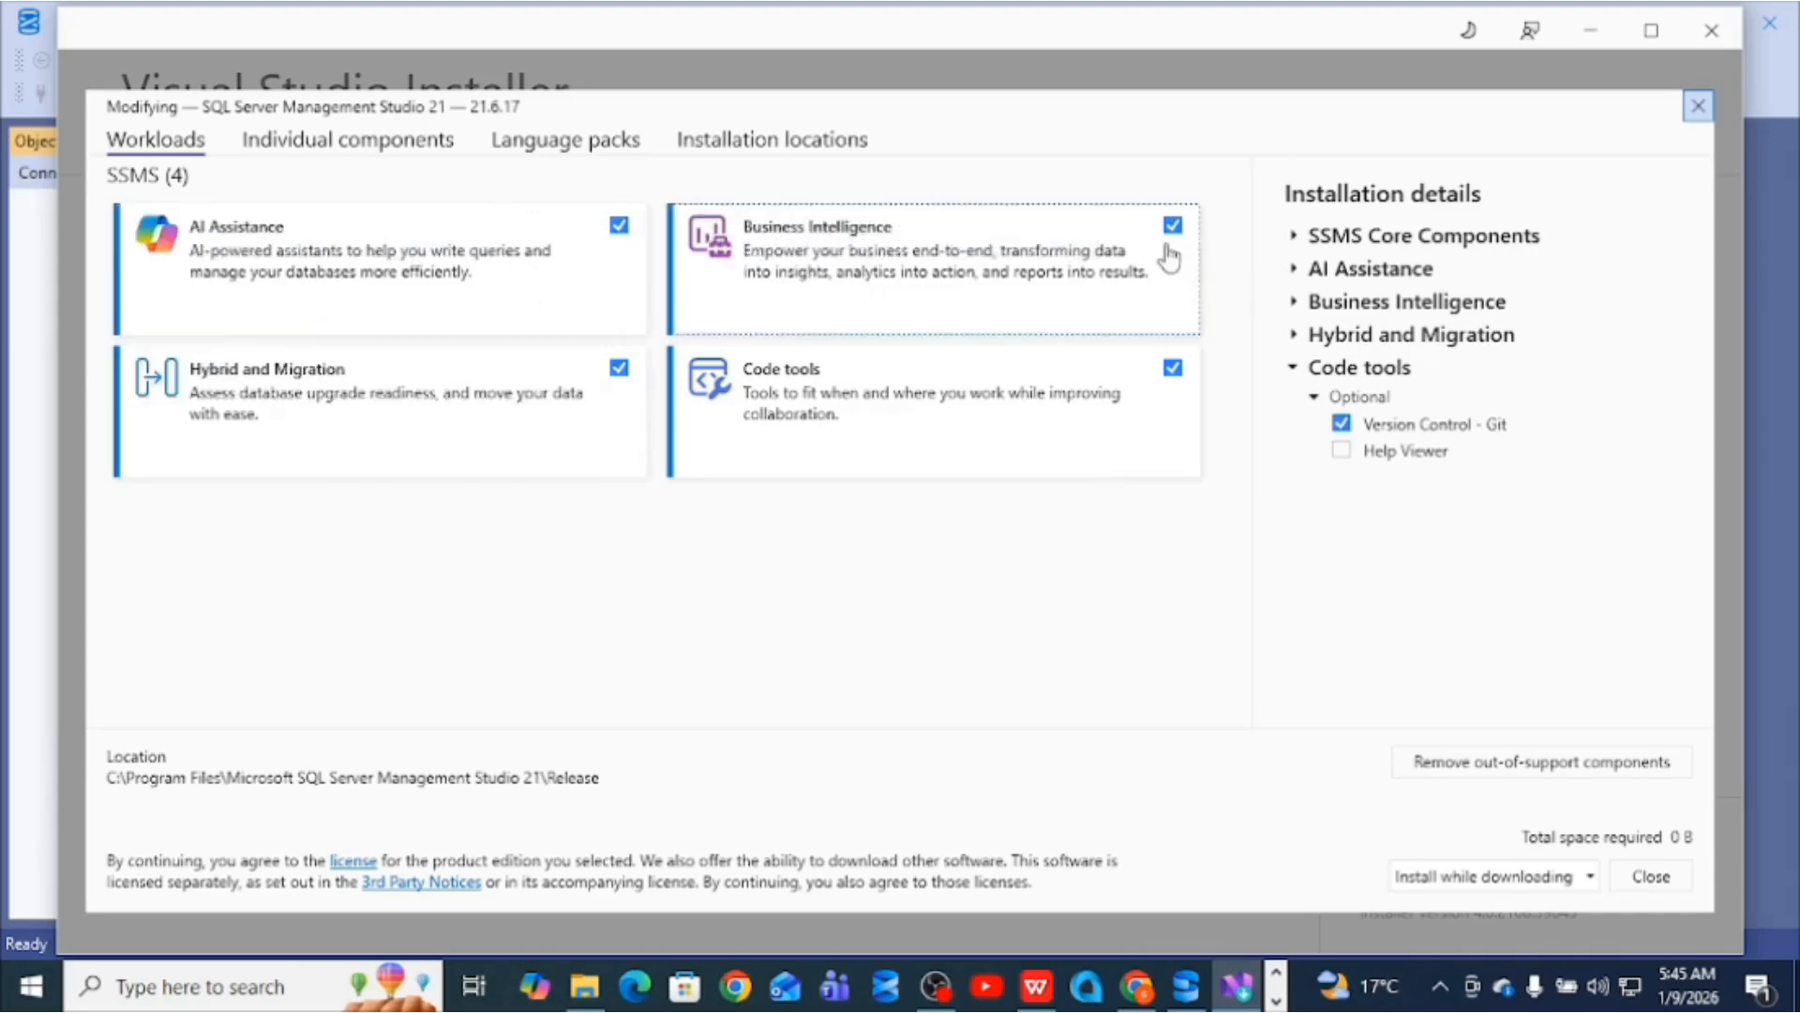
{"action": "left_click", "coordinate": [1173, 375]}
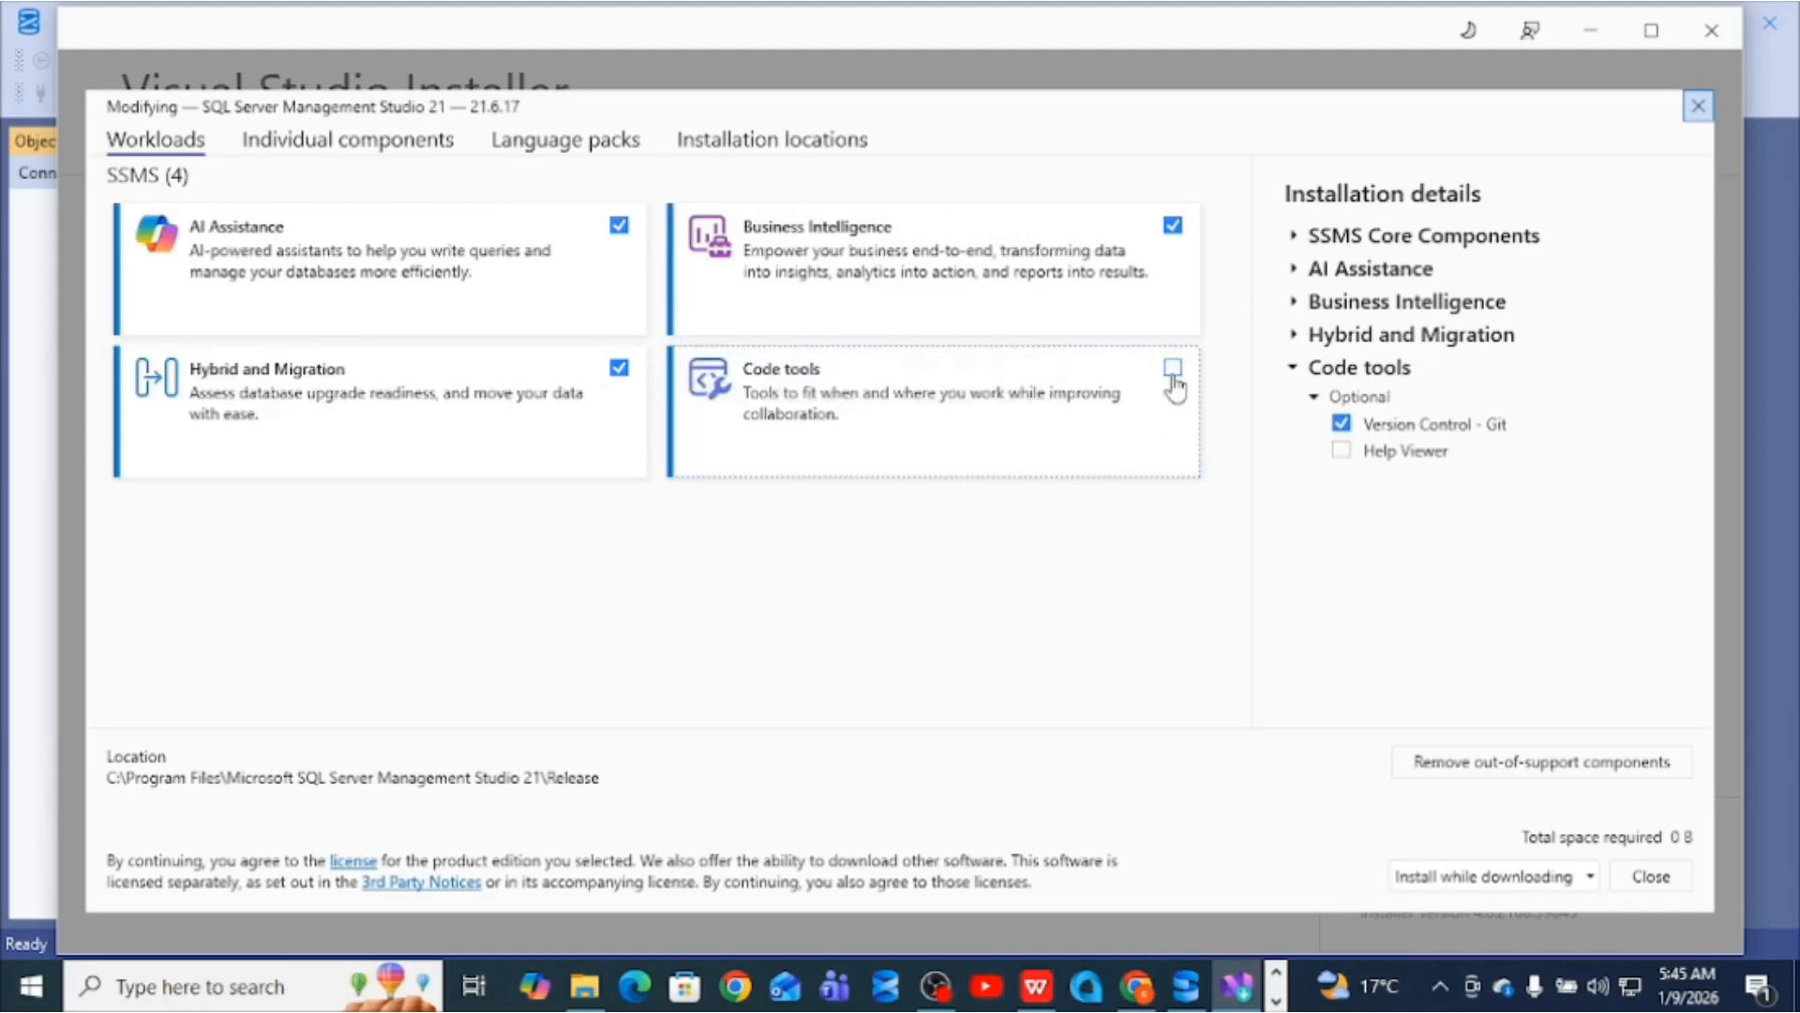
{"action": "left_click", "coordinate": [1172, 375]}
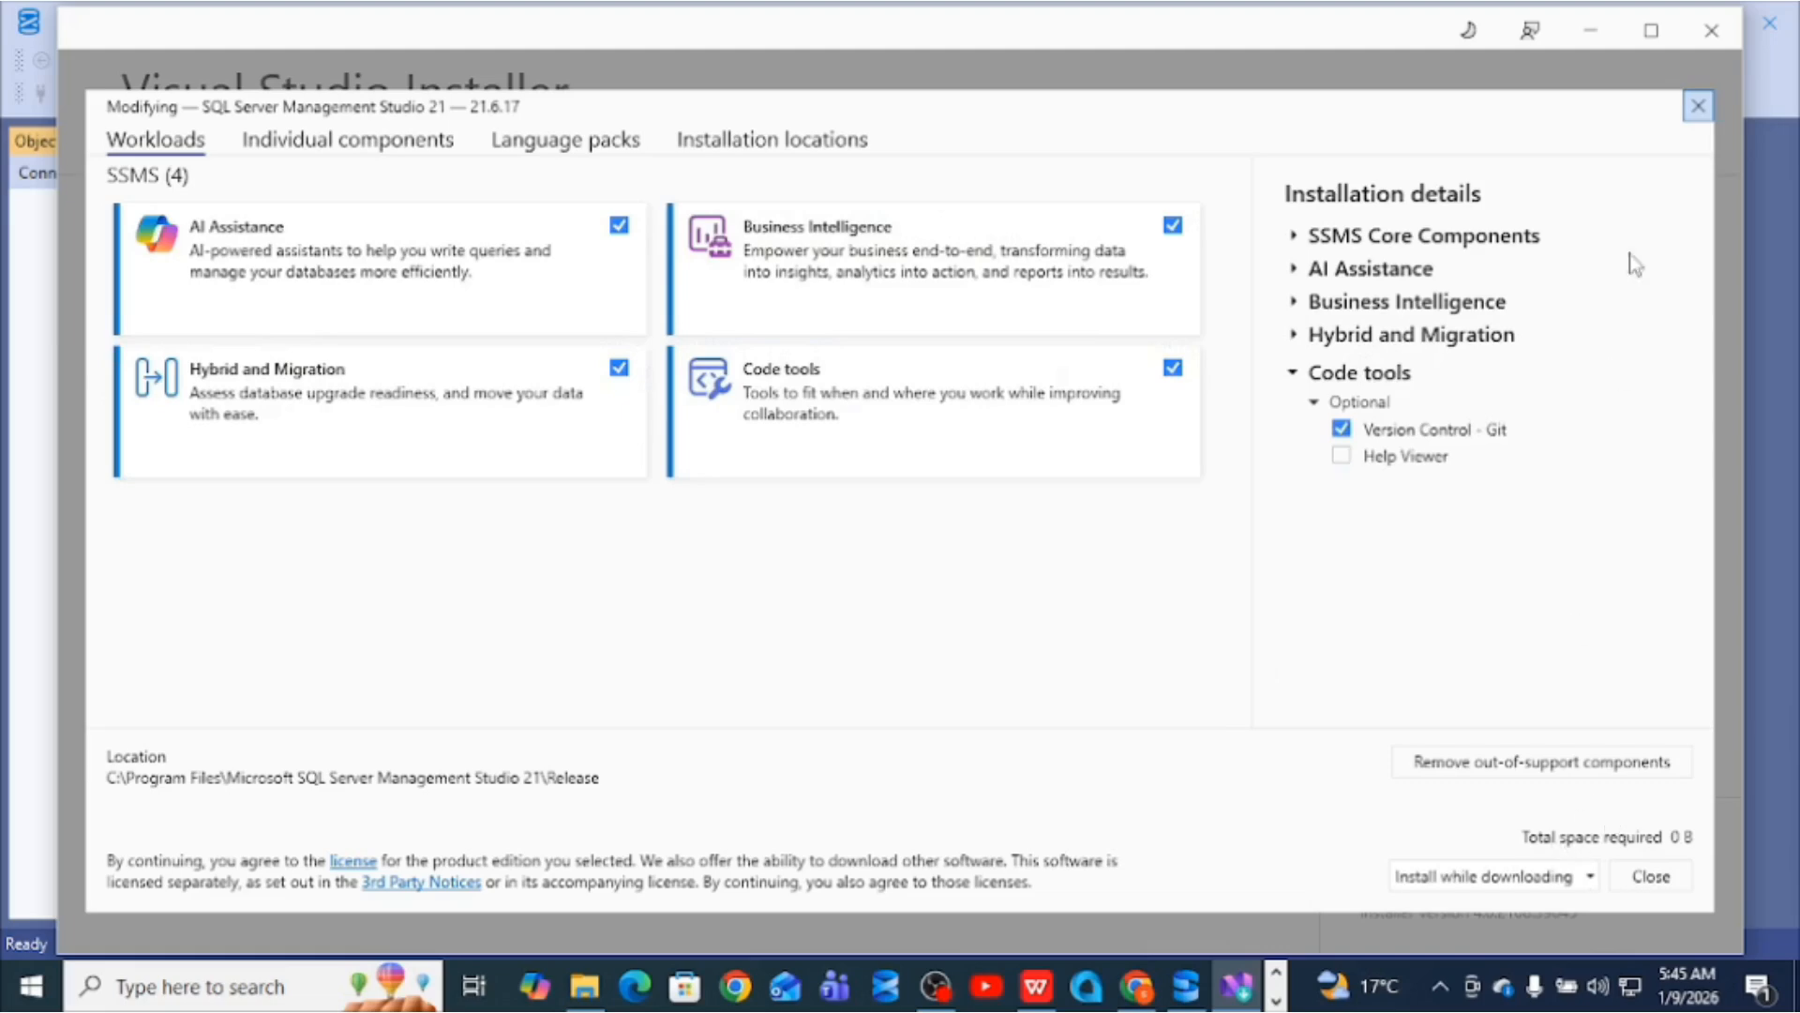
{"action": "left_click", "coordinate": [1711, 30]}
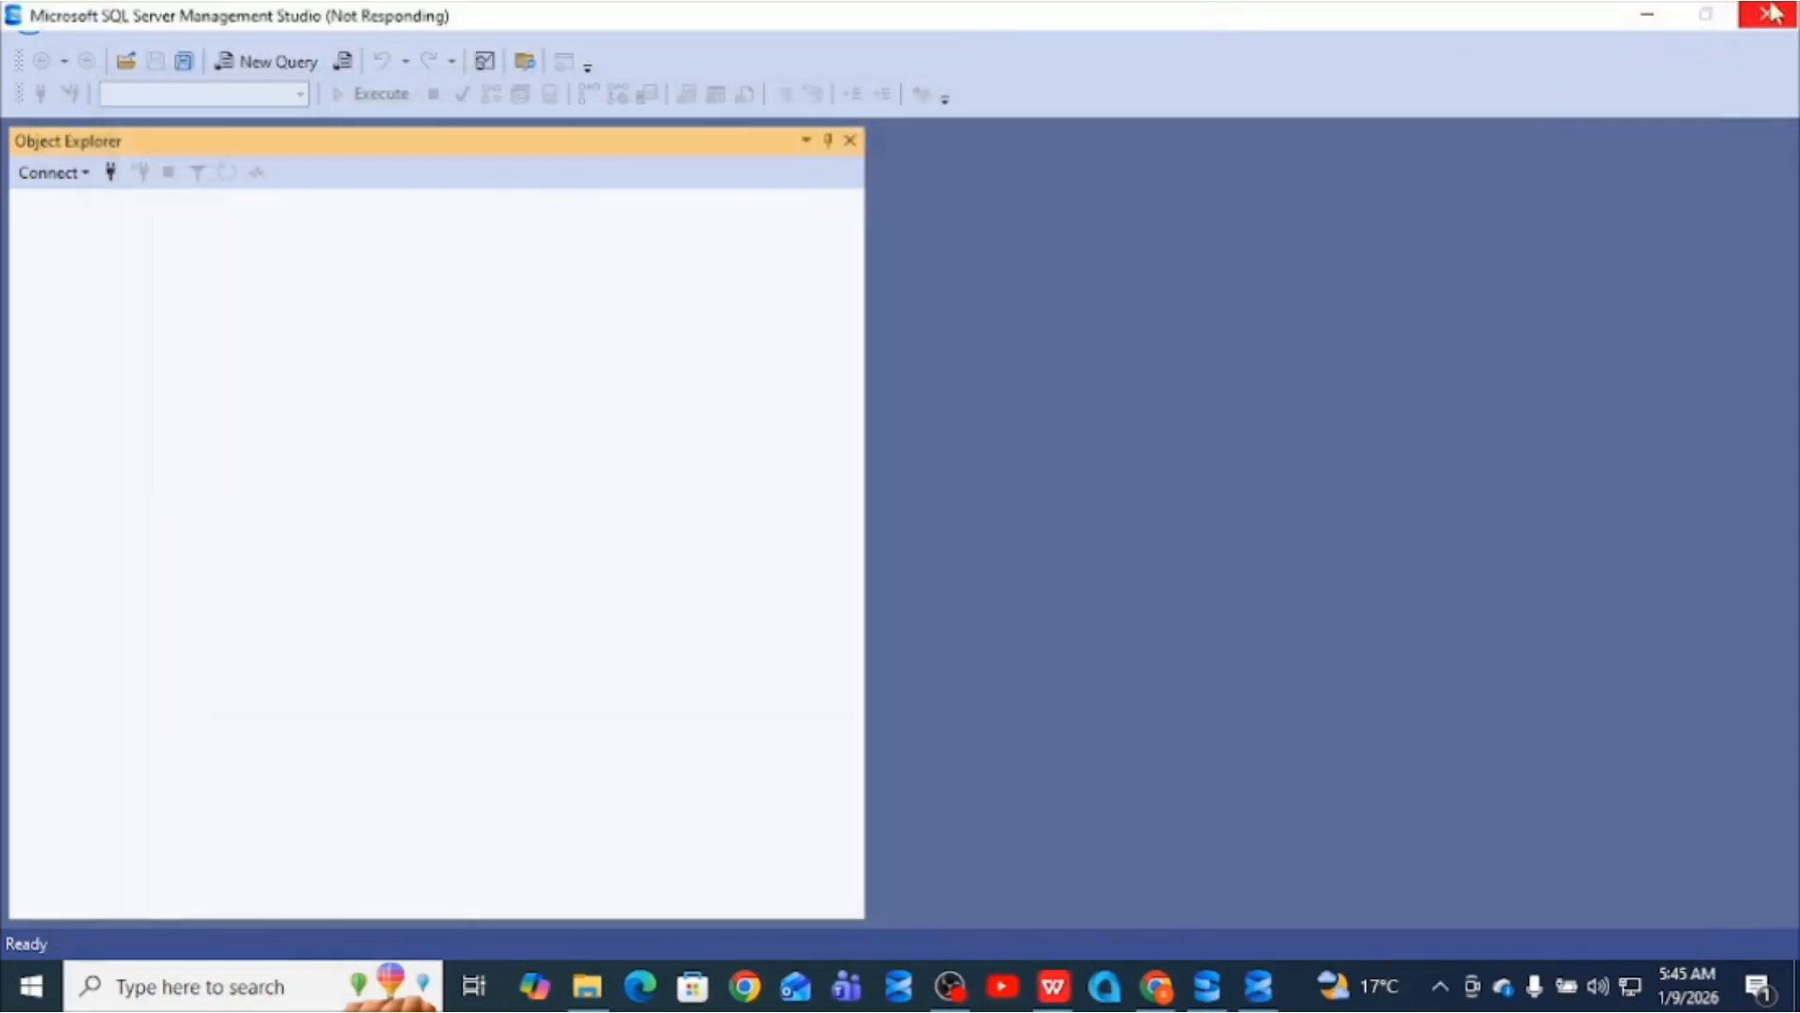
- Close the Not Responding SSMS window and confirm exiting the SQL Server installer
{"action": "left_click", "coordinate": [1767, 17]}
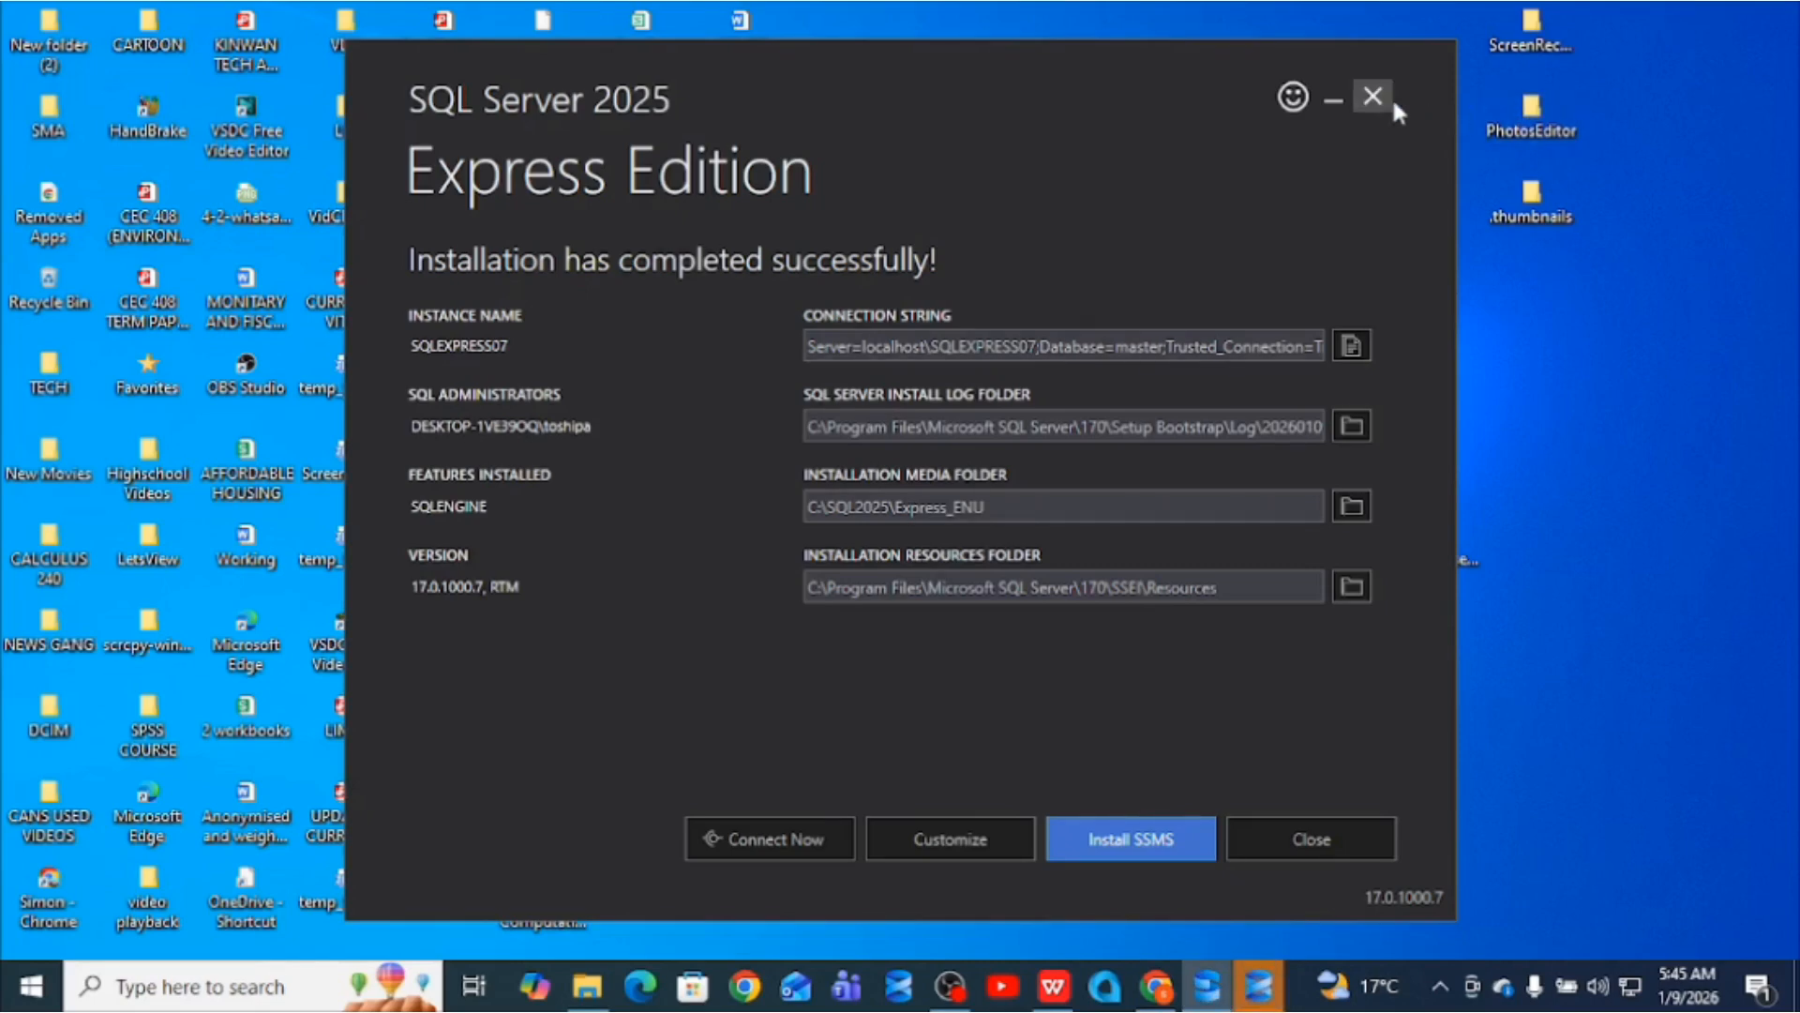
{"action": "left_click", "coordinate": [1373, 98]}
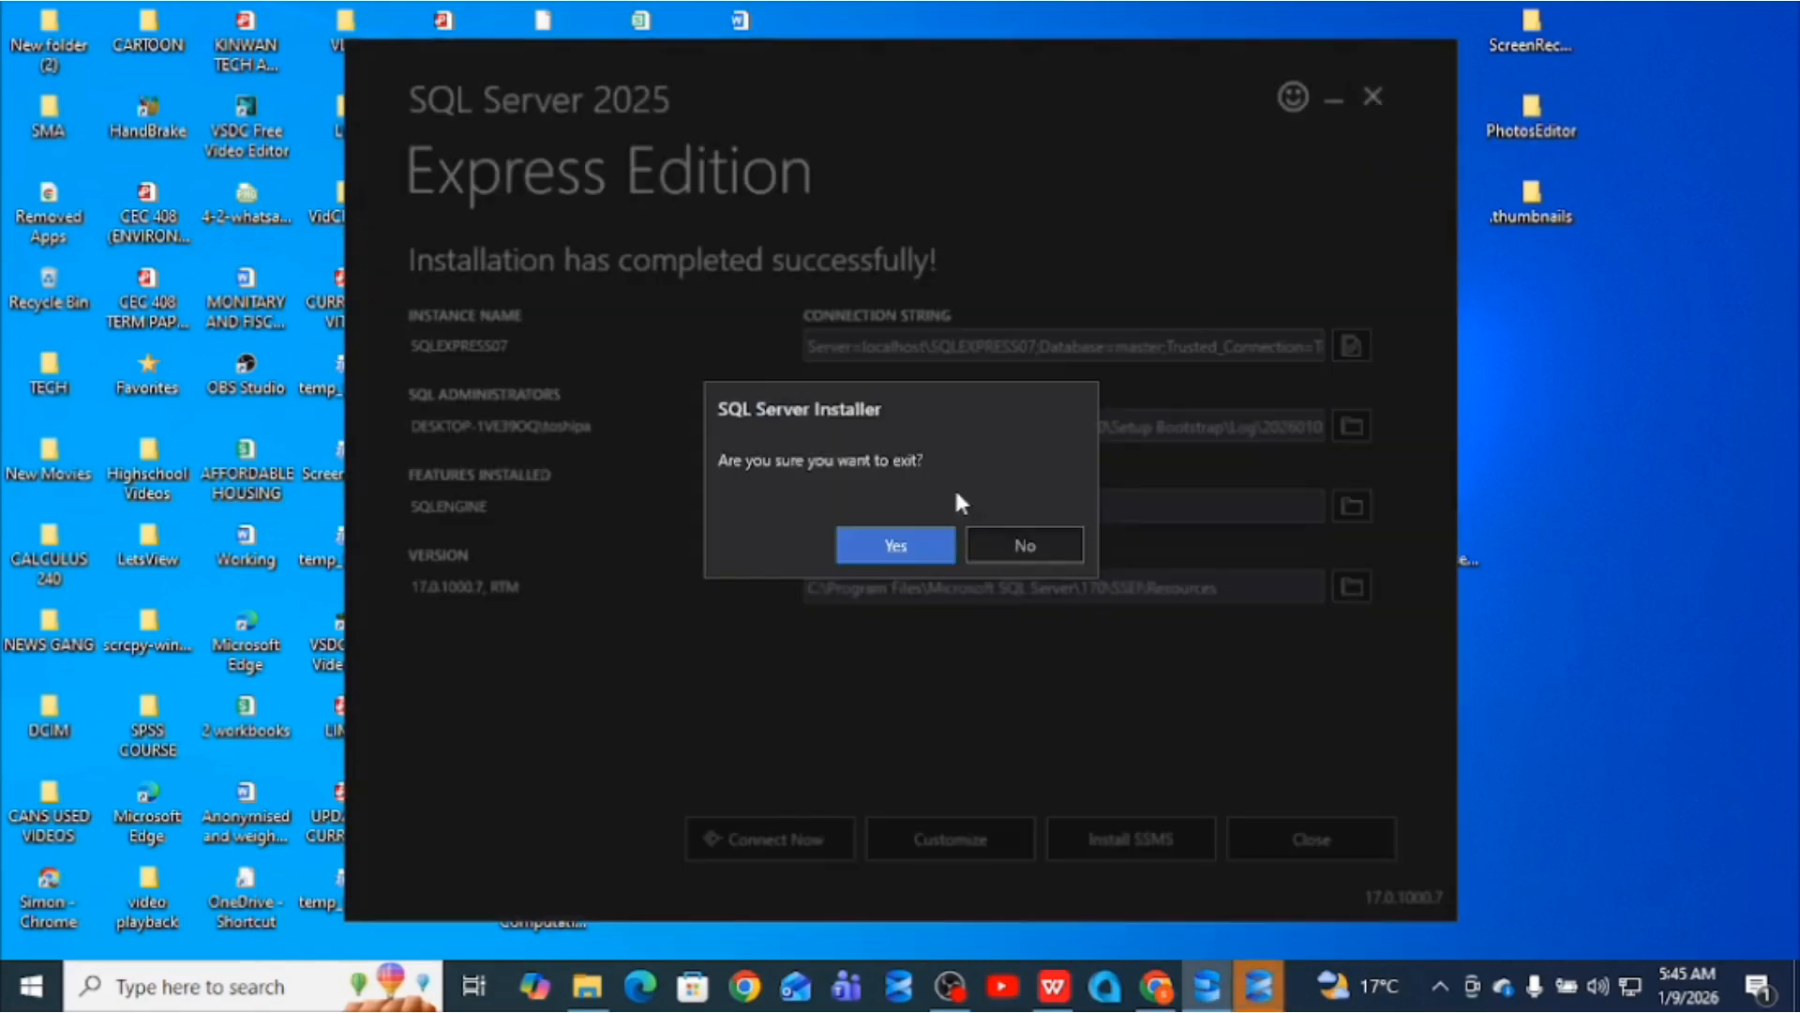
{"action": "left_click", "coordinate": [897, 544]}
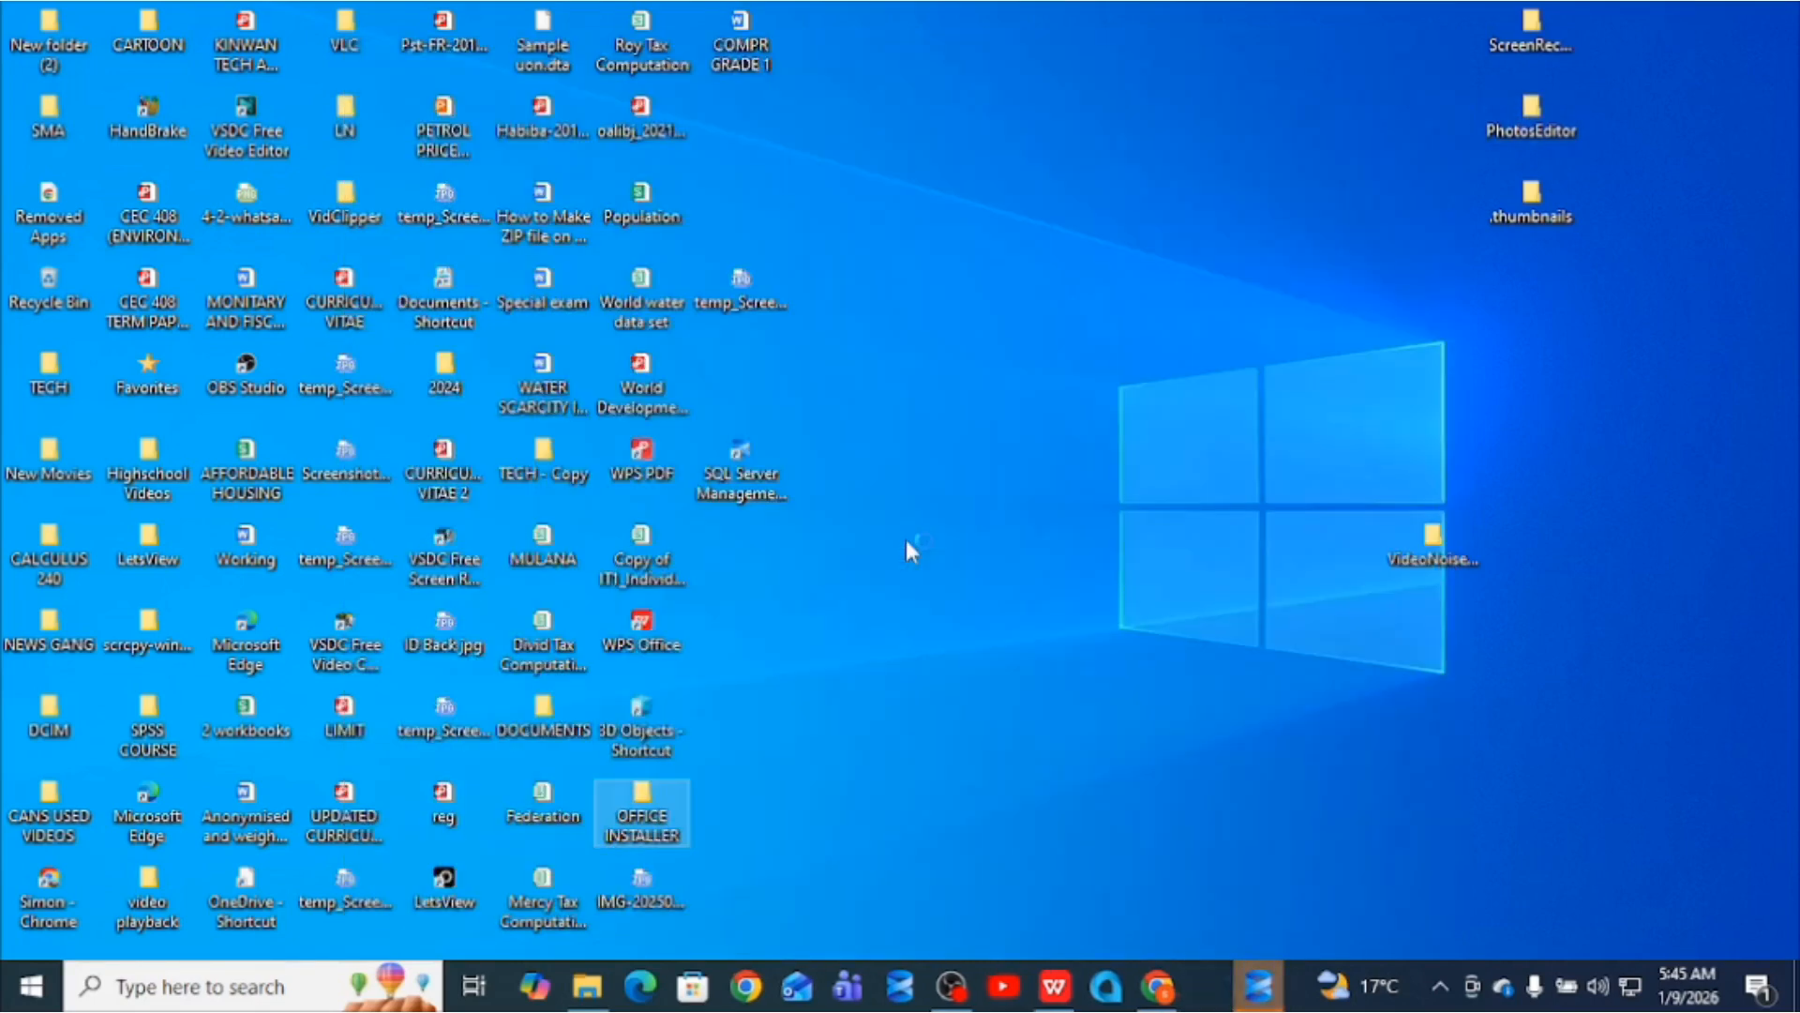
- Search Windows for 'sql', fixing the typo, and open SQL Server Management Studio 21
{"action": "left_click", "coordinate": [178, 996]}
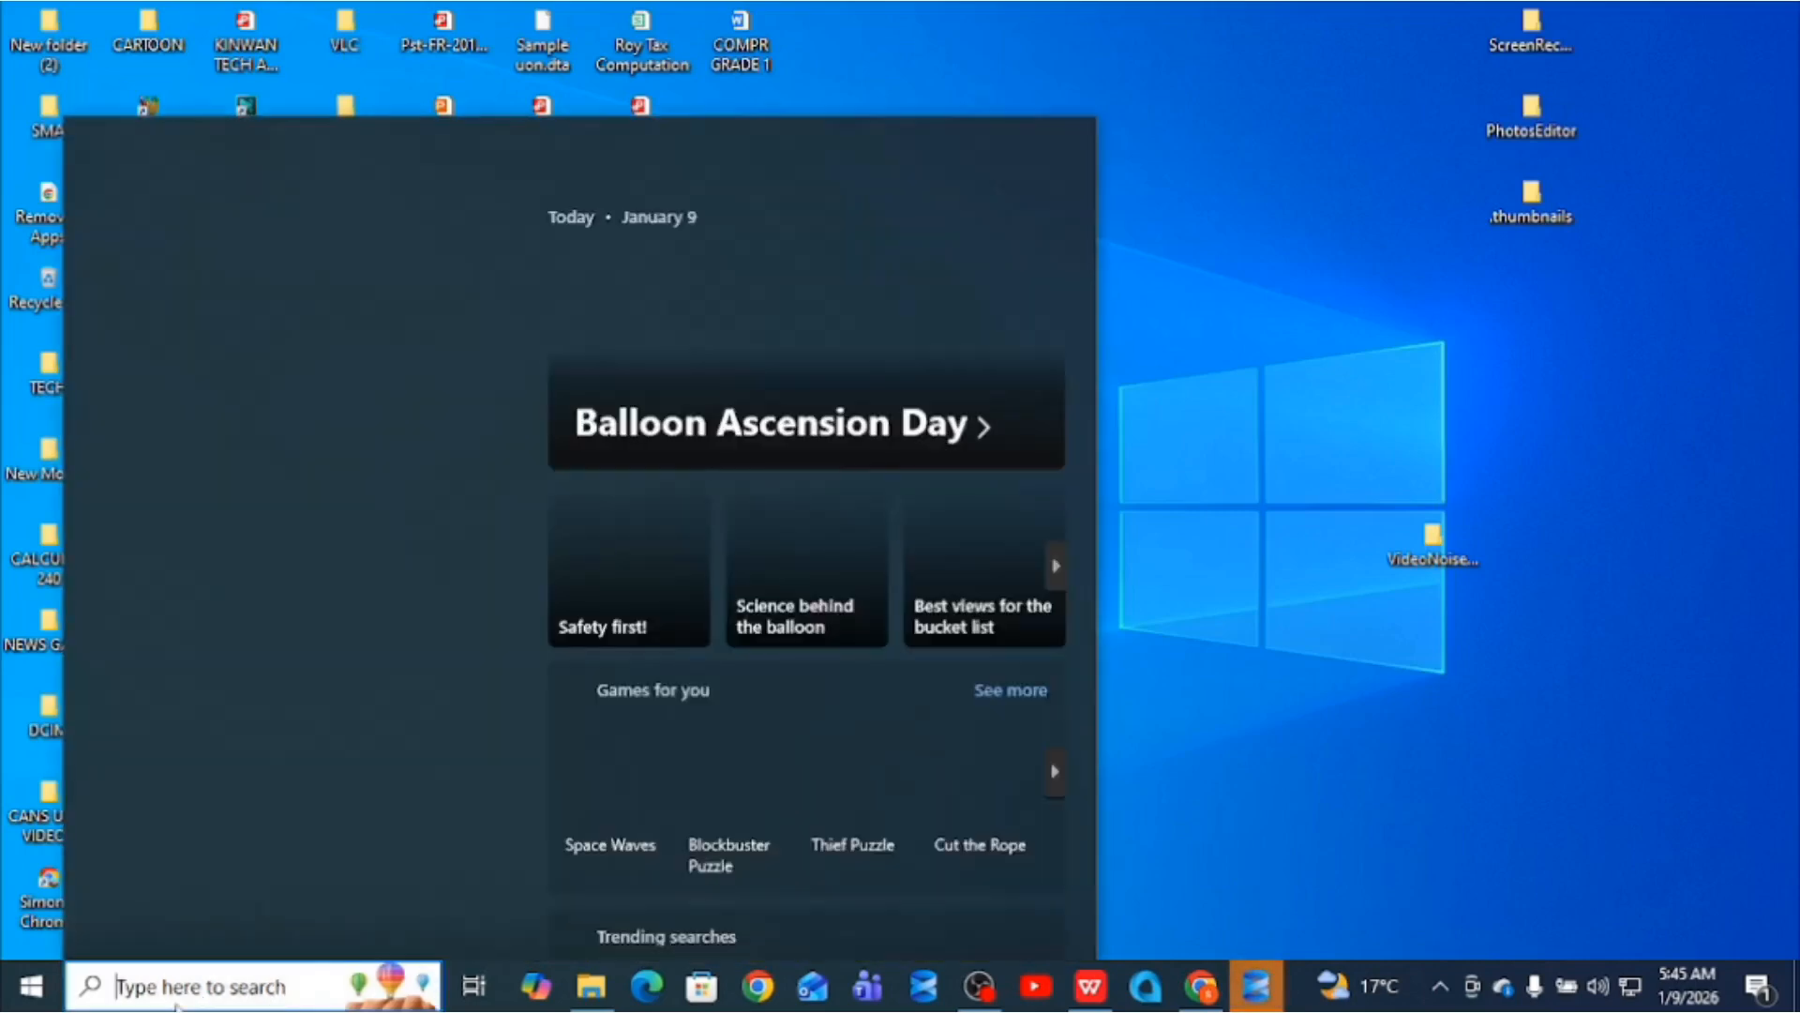
{"action": "type", "text": "sql"}
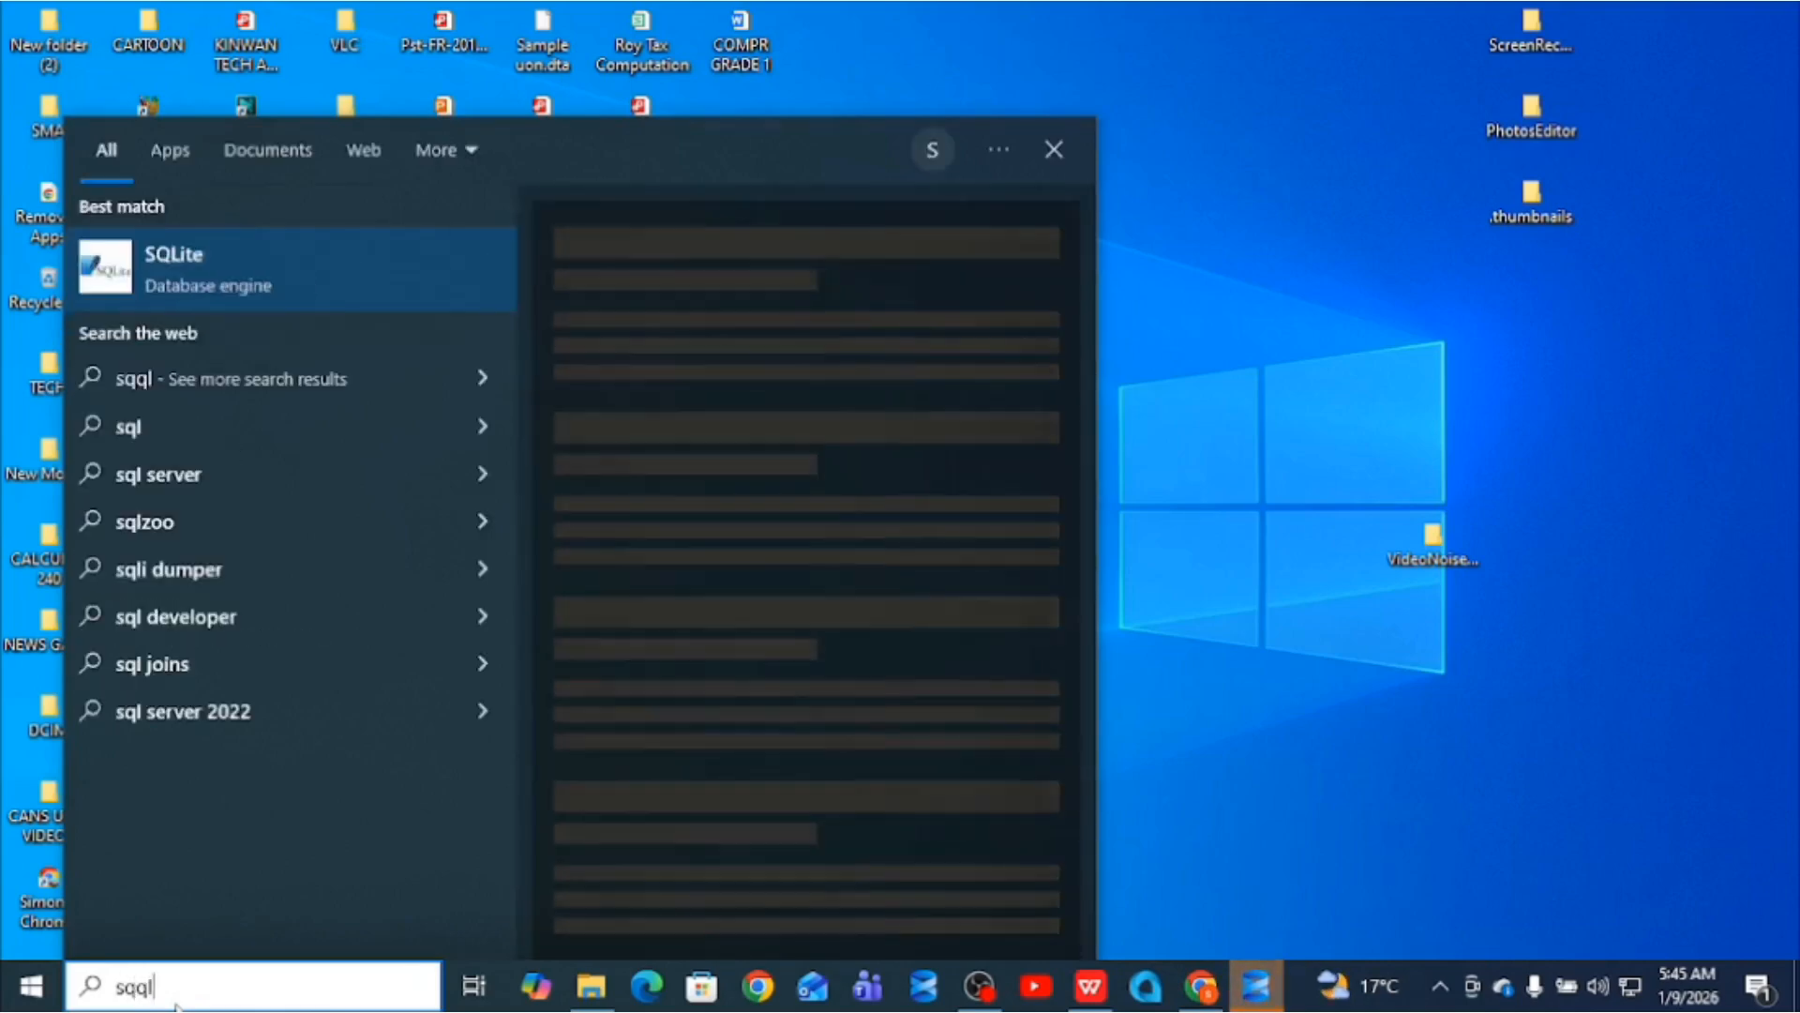
{"action": "key", "text": "BackSpace"}
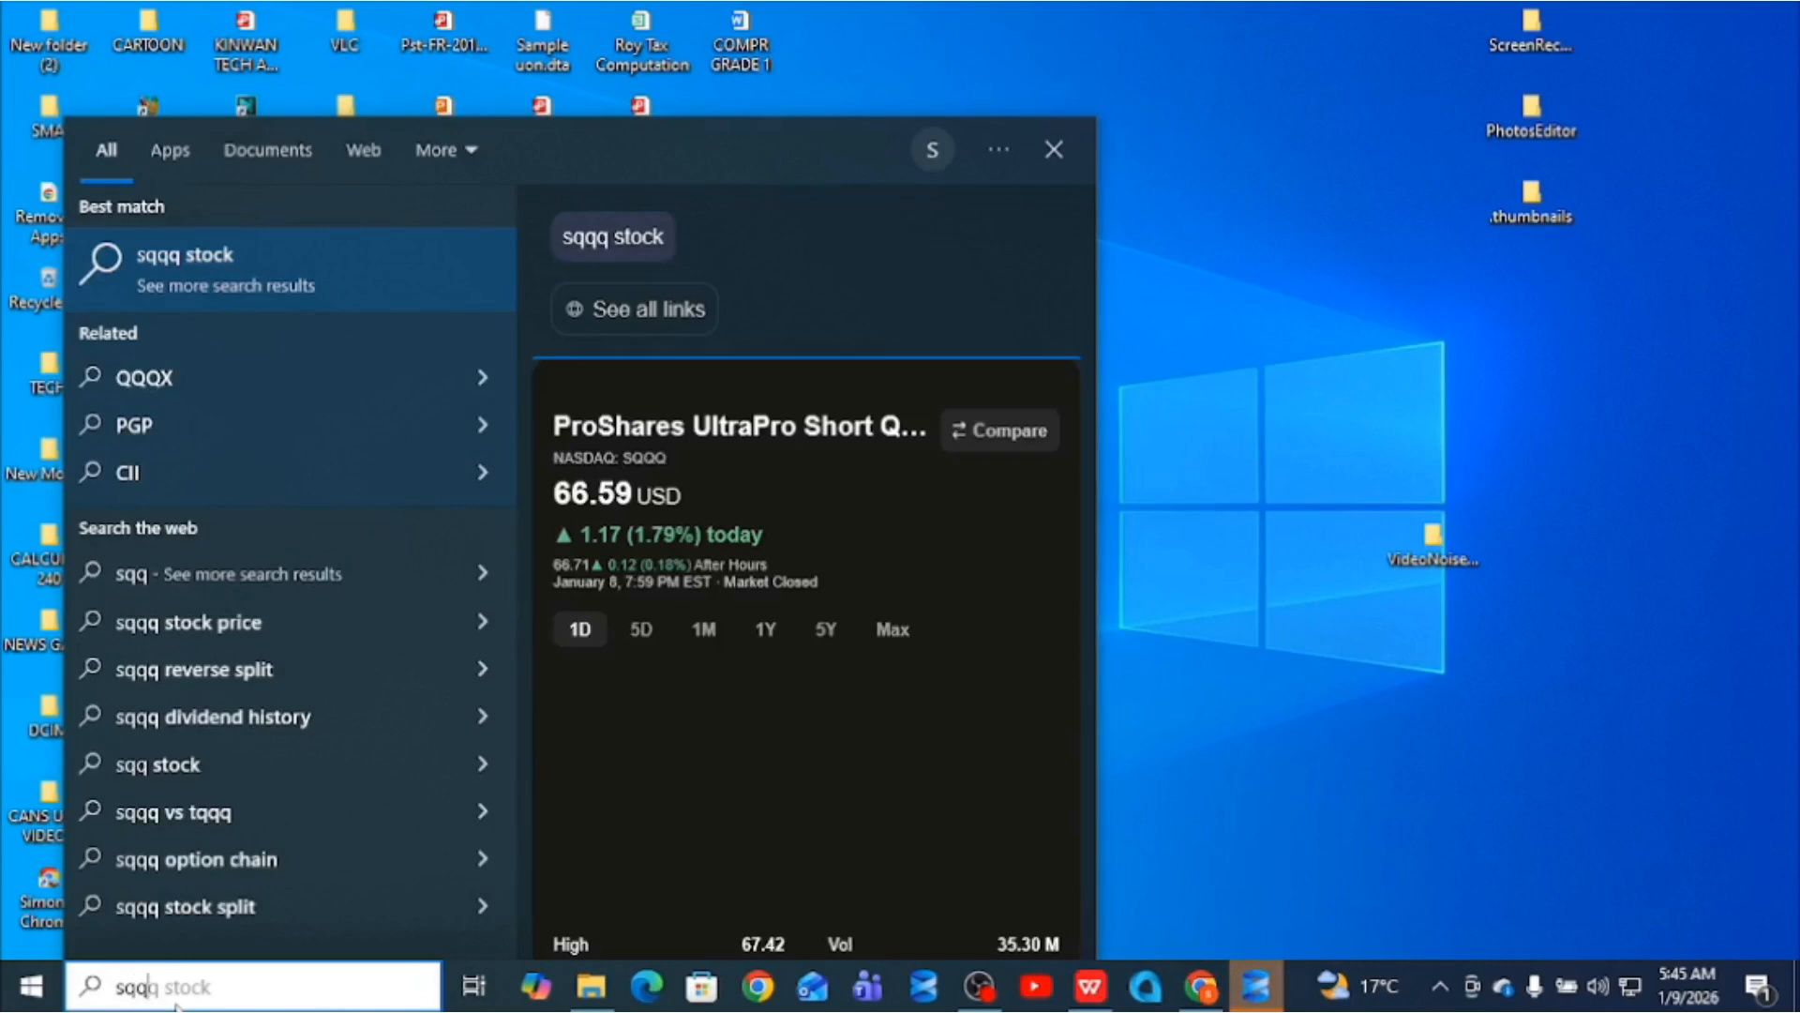
{"action": "key", "text": "BackSpace"}
{"action": "type", "text": "l"}
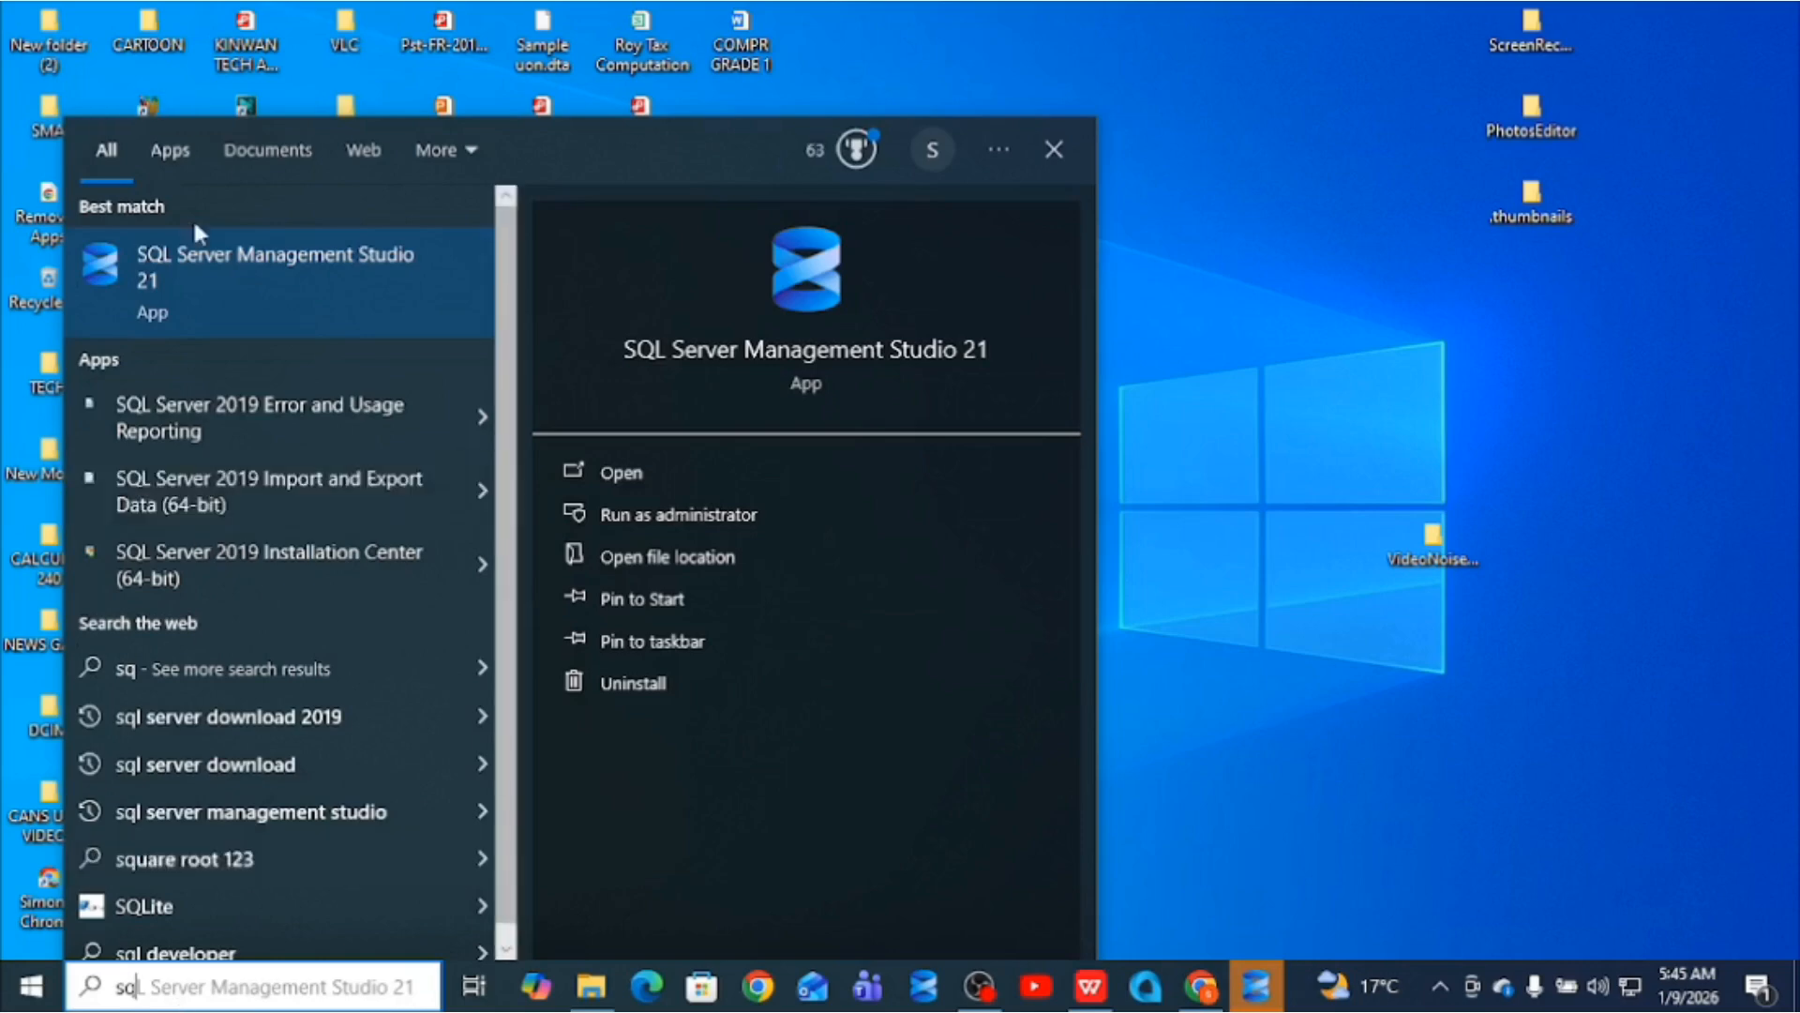
{"action": "left_click", "coordinate": [255, 278]}
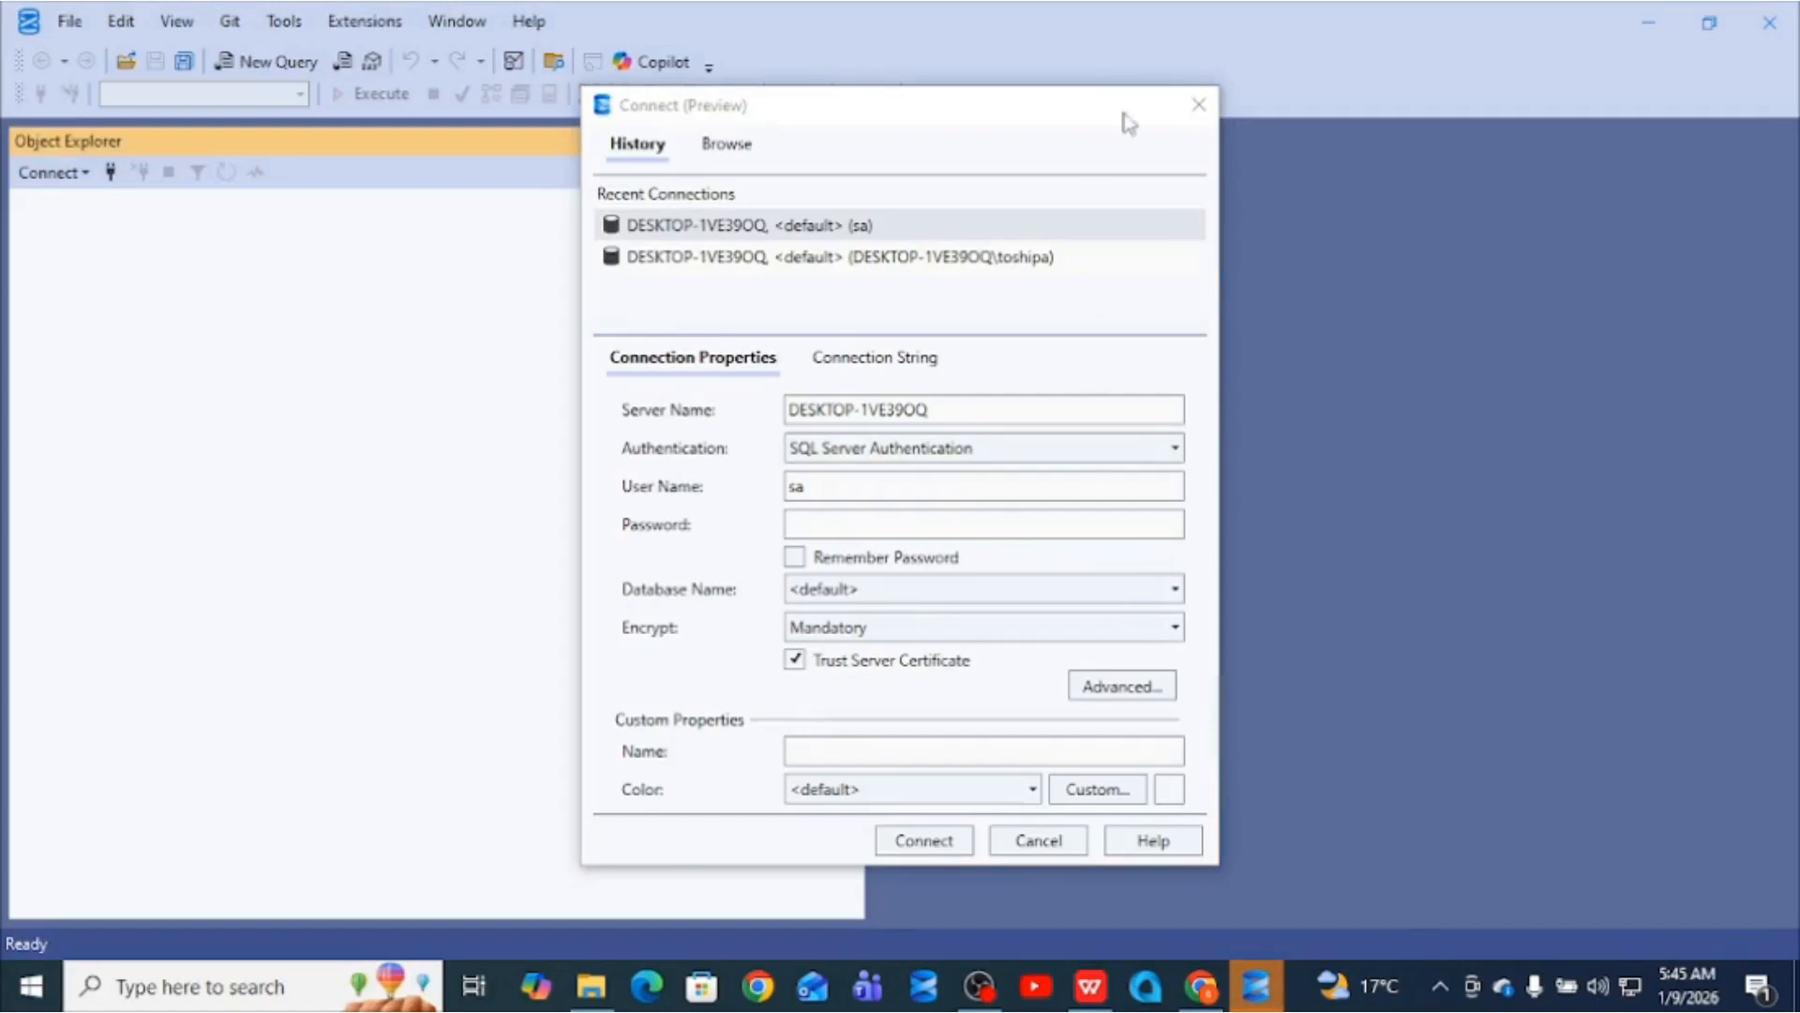
- Close the Connect dialog, look at File > Open, then dismiss the menus unchanged
{"action": "left_click", "coordinate": [1203, 105]}
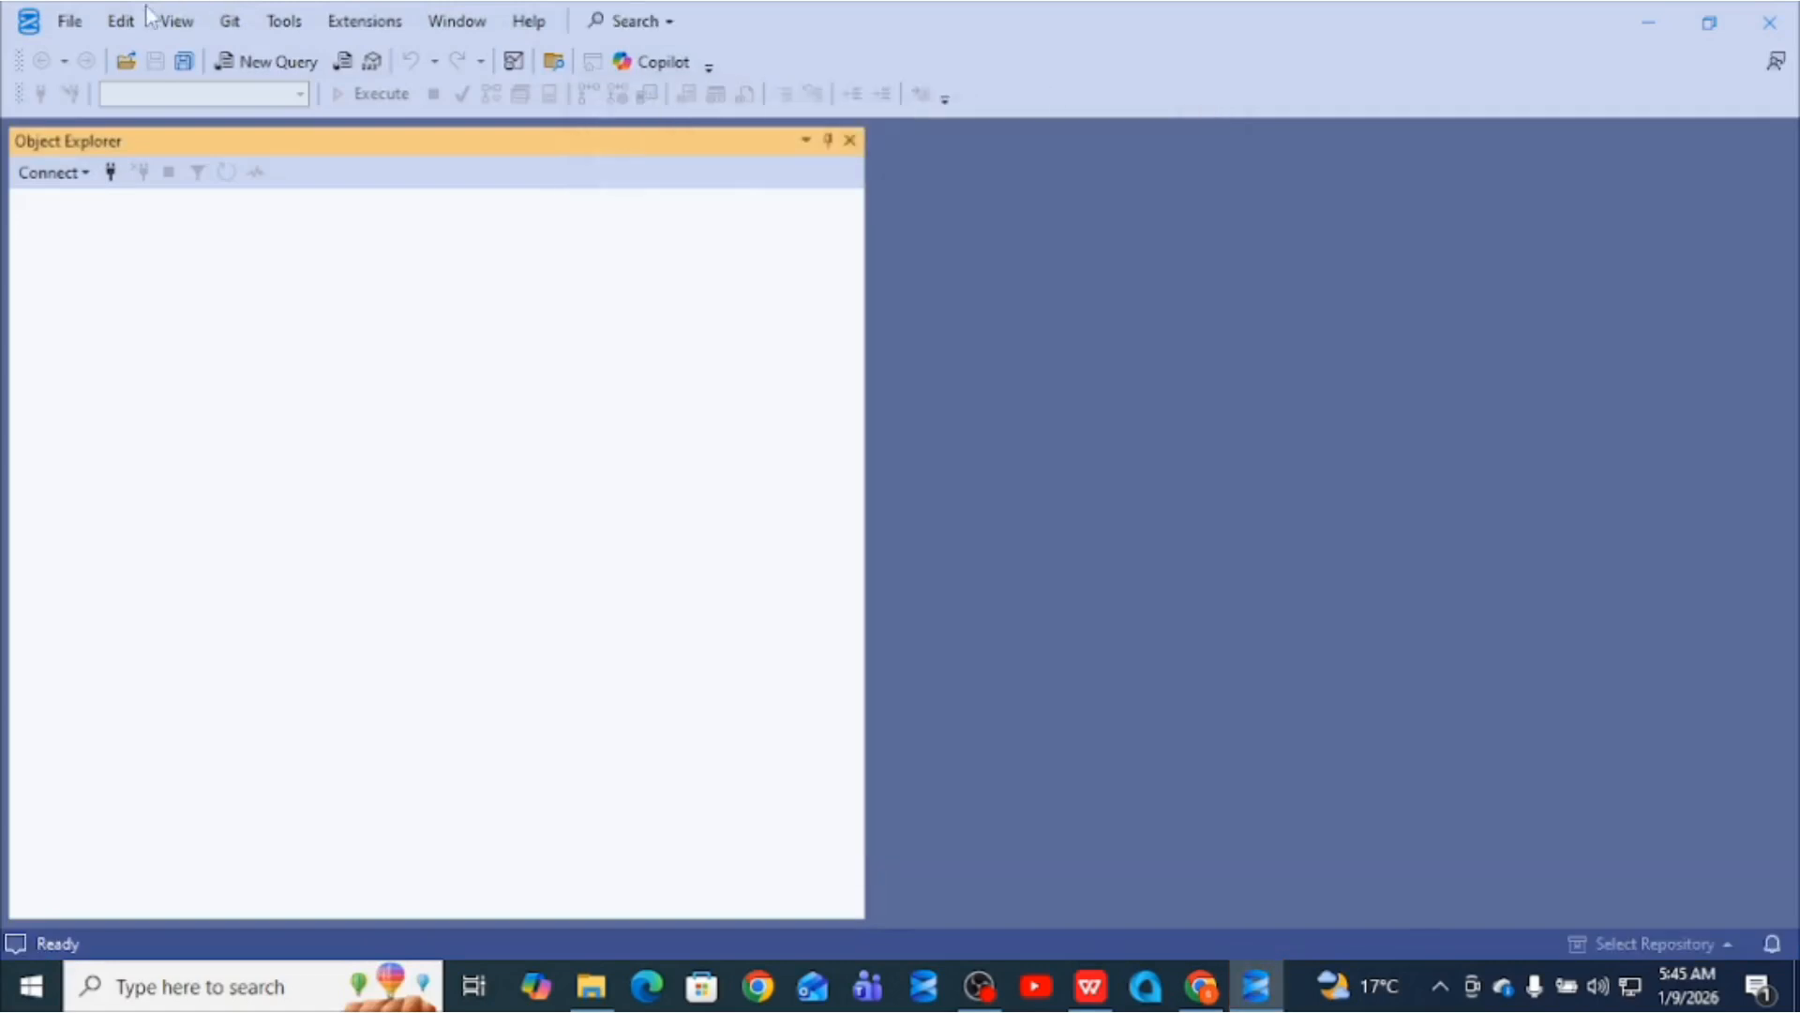
{"action": "left_click", "coordinate": [77, 28]}
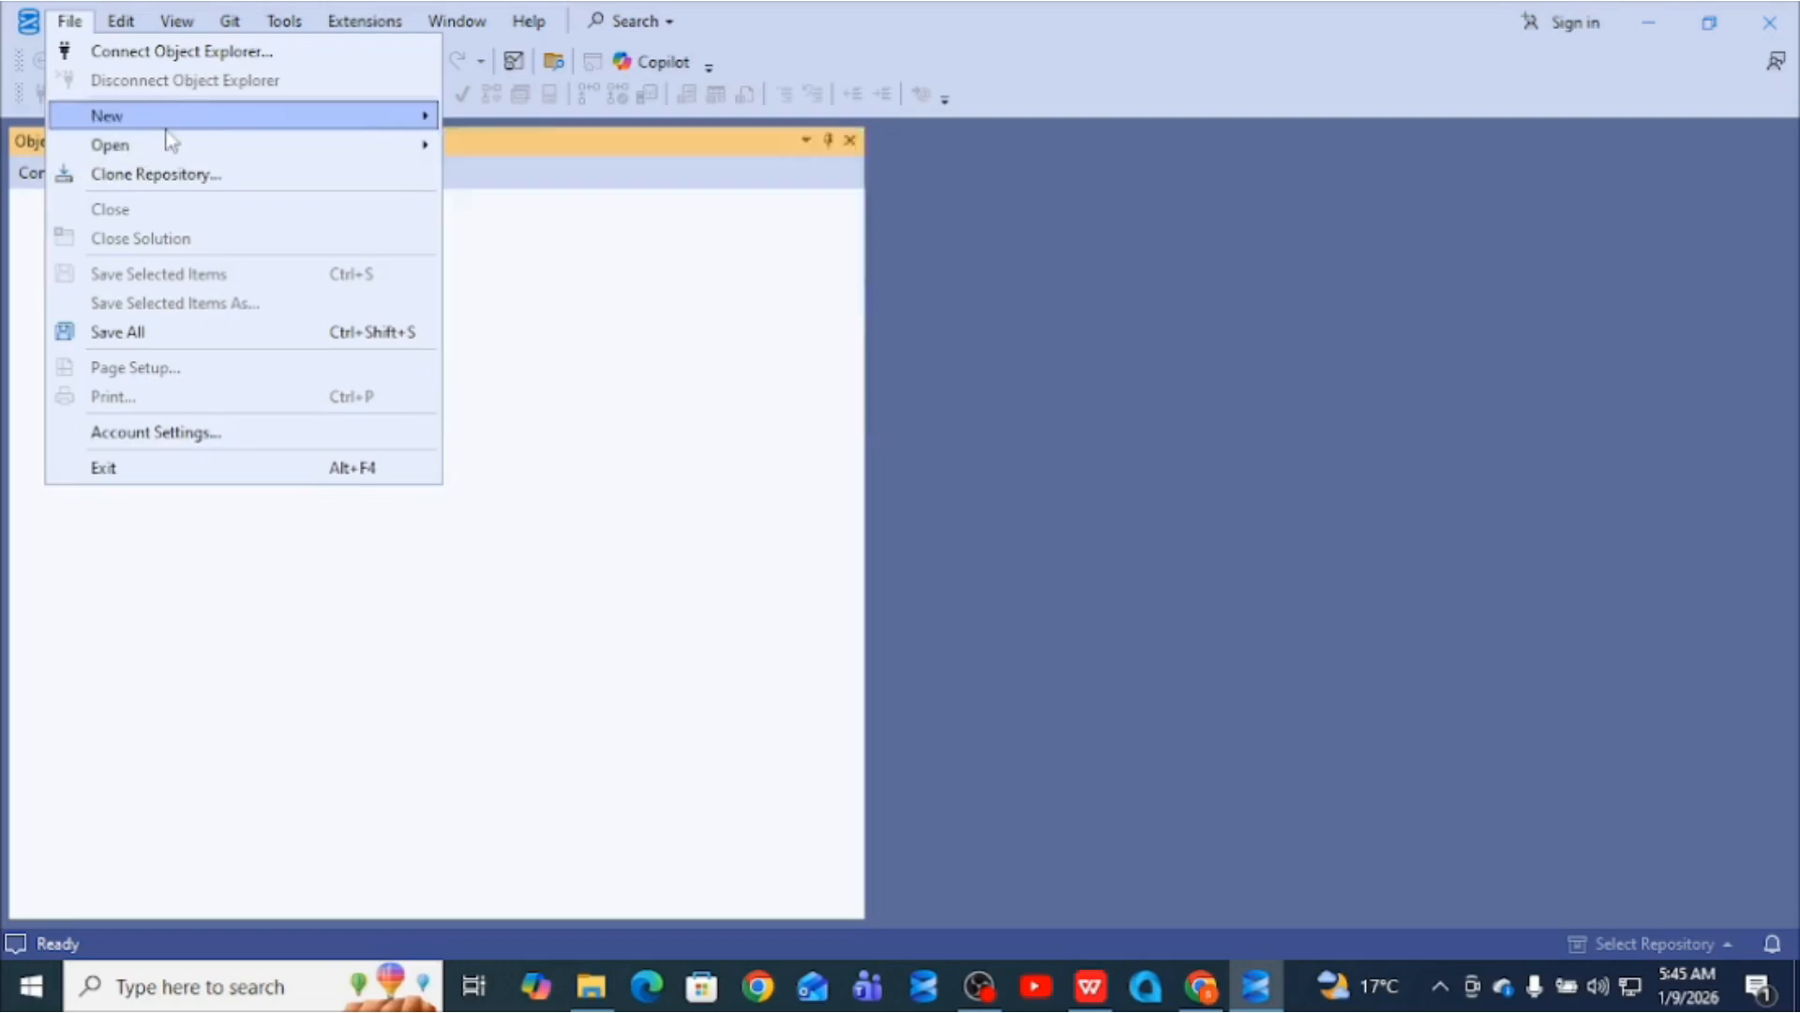
{"action": "mouse_move", "coordinate": [229, 150]}
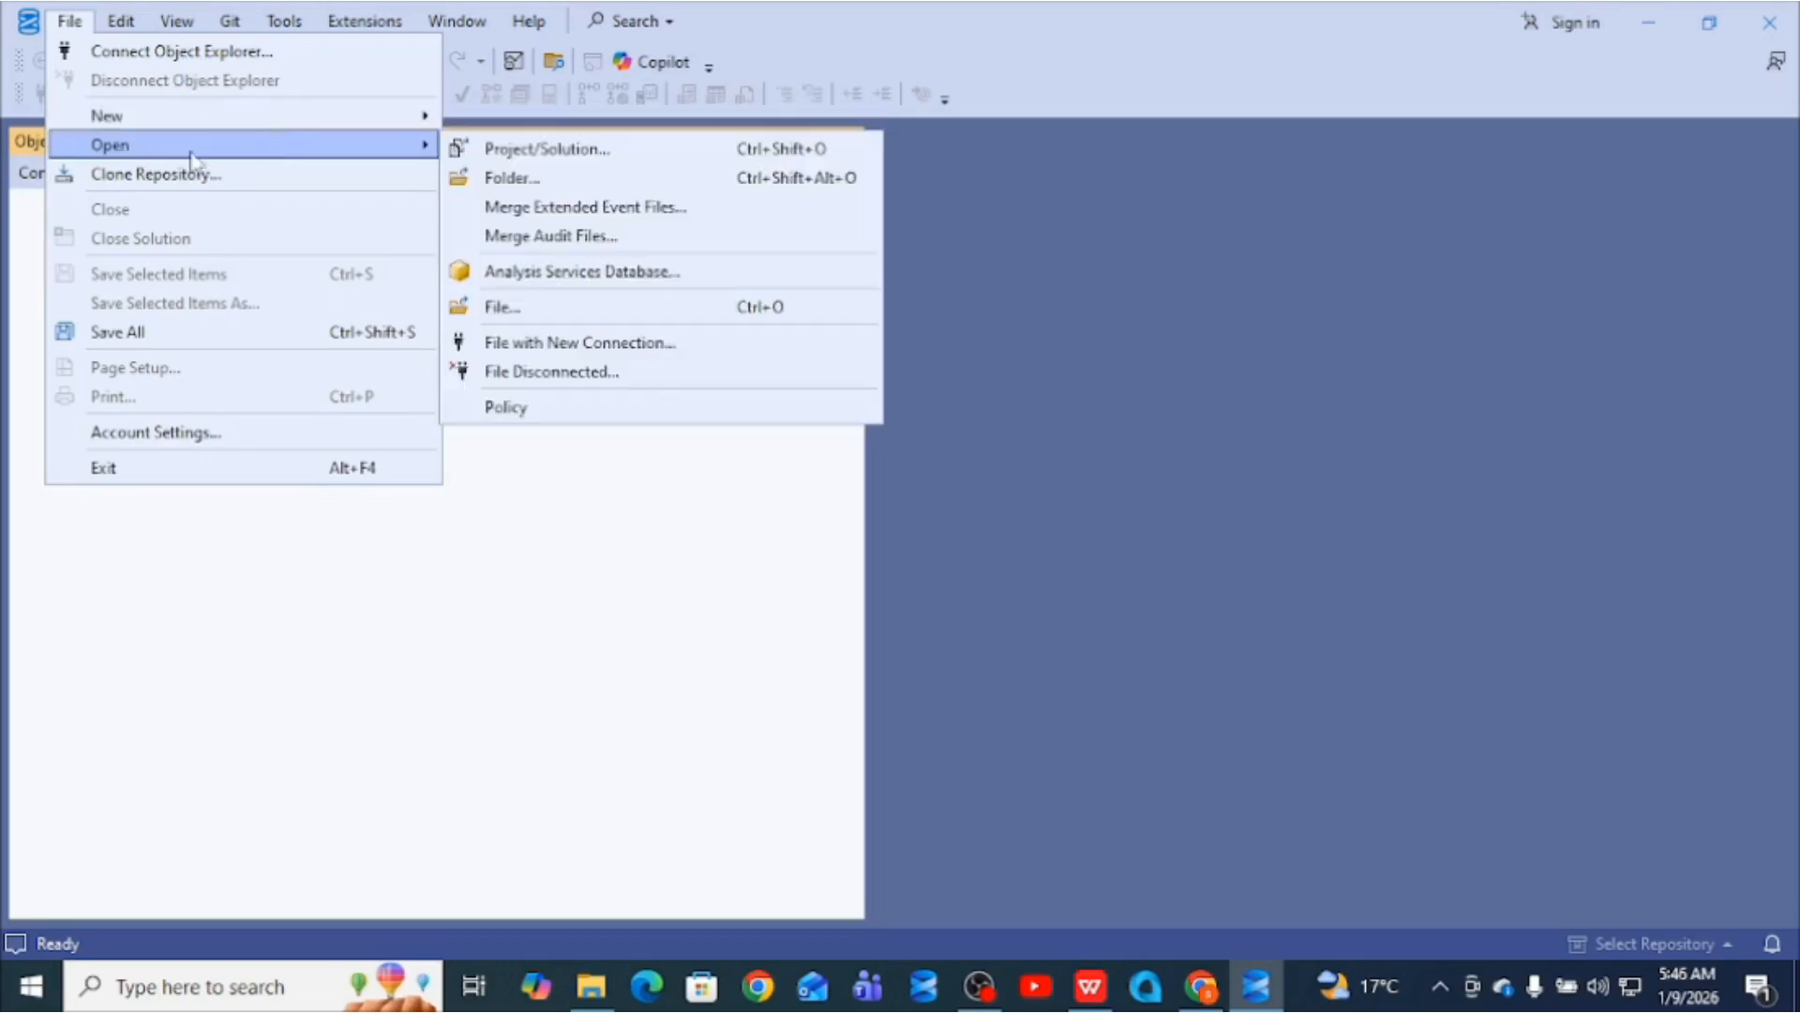
{"action": "left_click", "coordinate": [675, 529]}
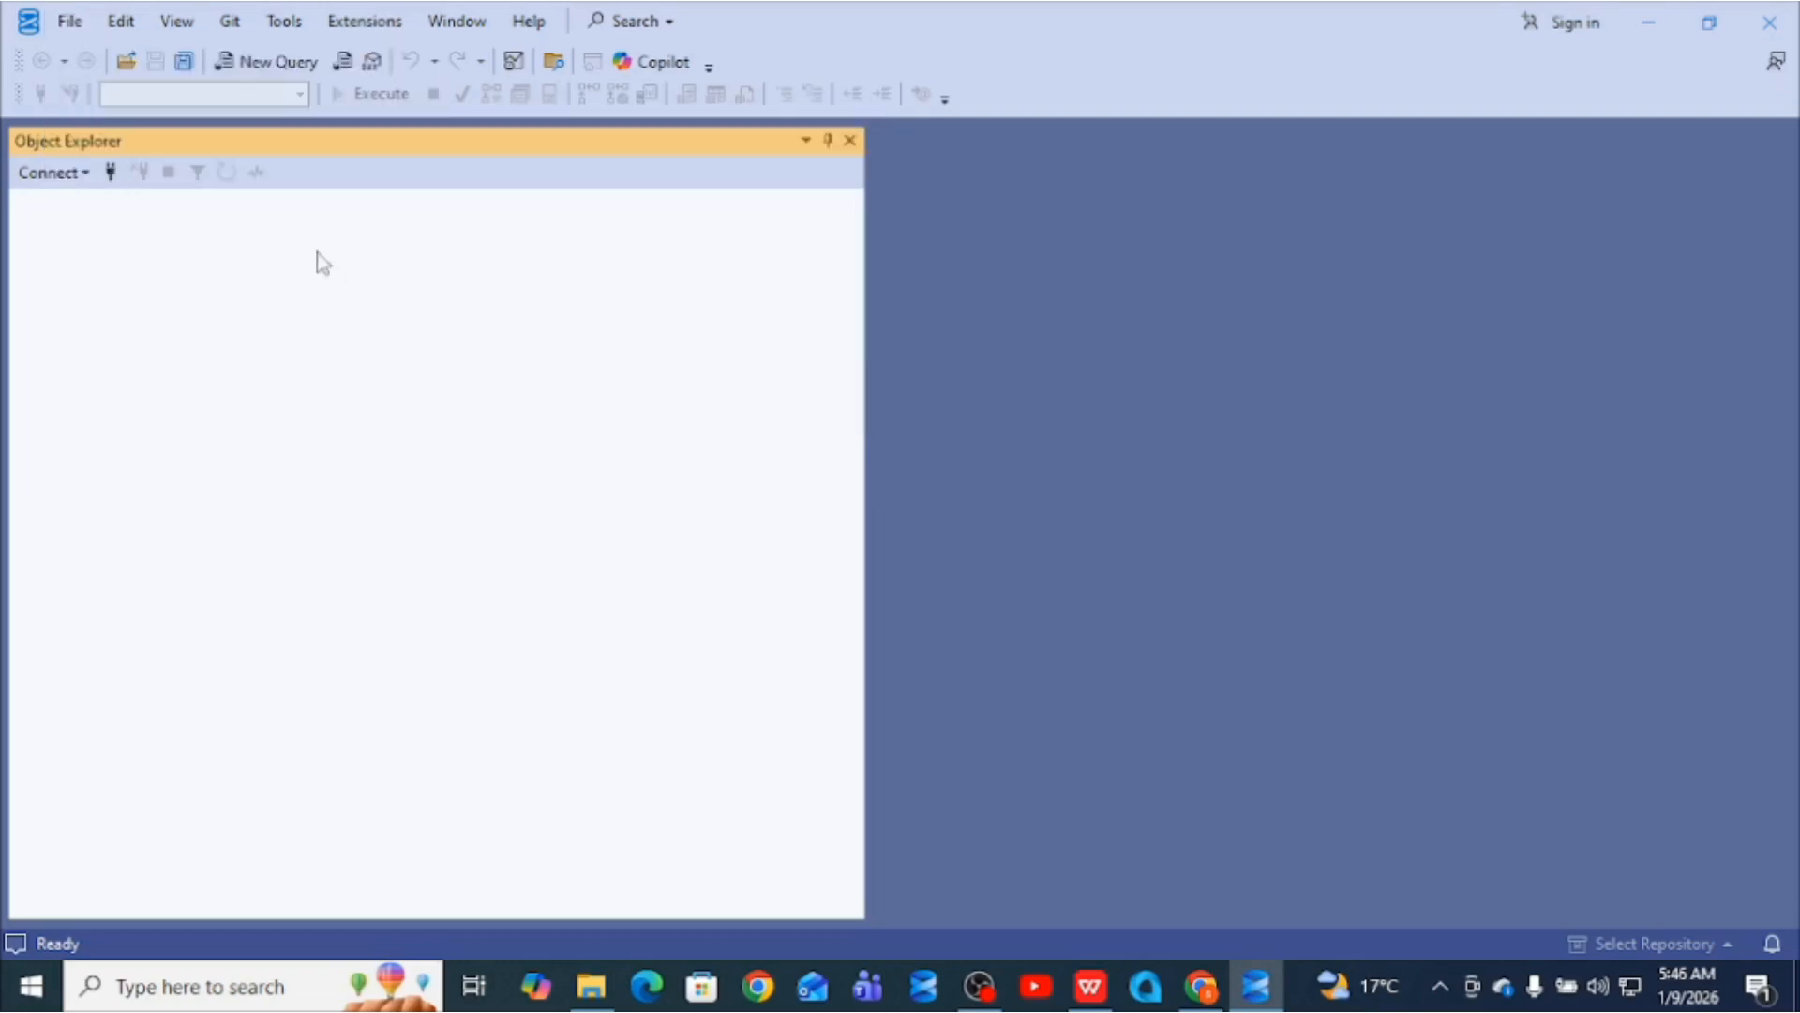
- Close the frozen SQL Server Management Studio 21 window, forcing the unresponsive program to end
{"action": "left_click", "coordinate": [1752, 9]}
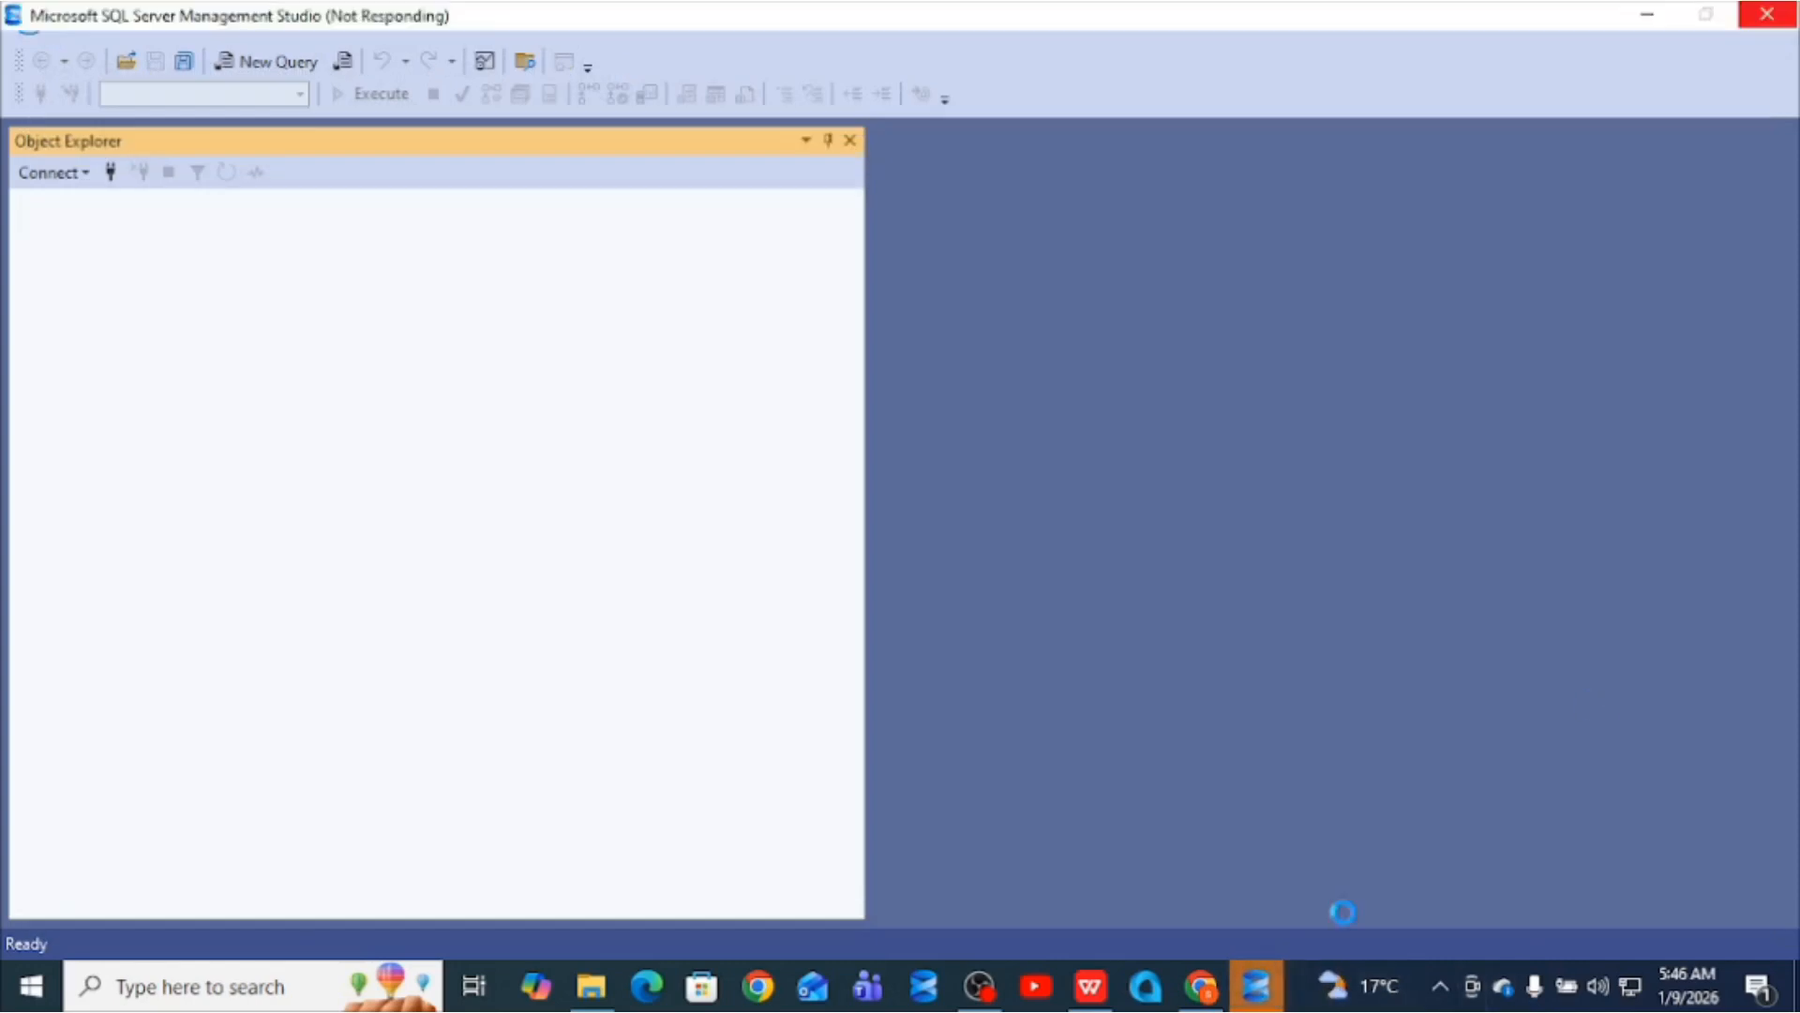
{"action": "mouse_move", "coordinate": [1256, 985]}
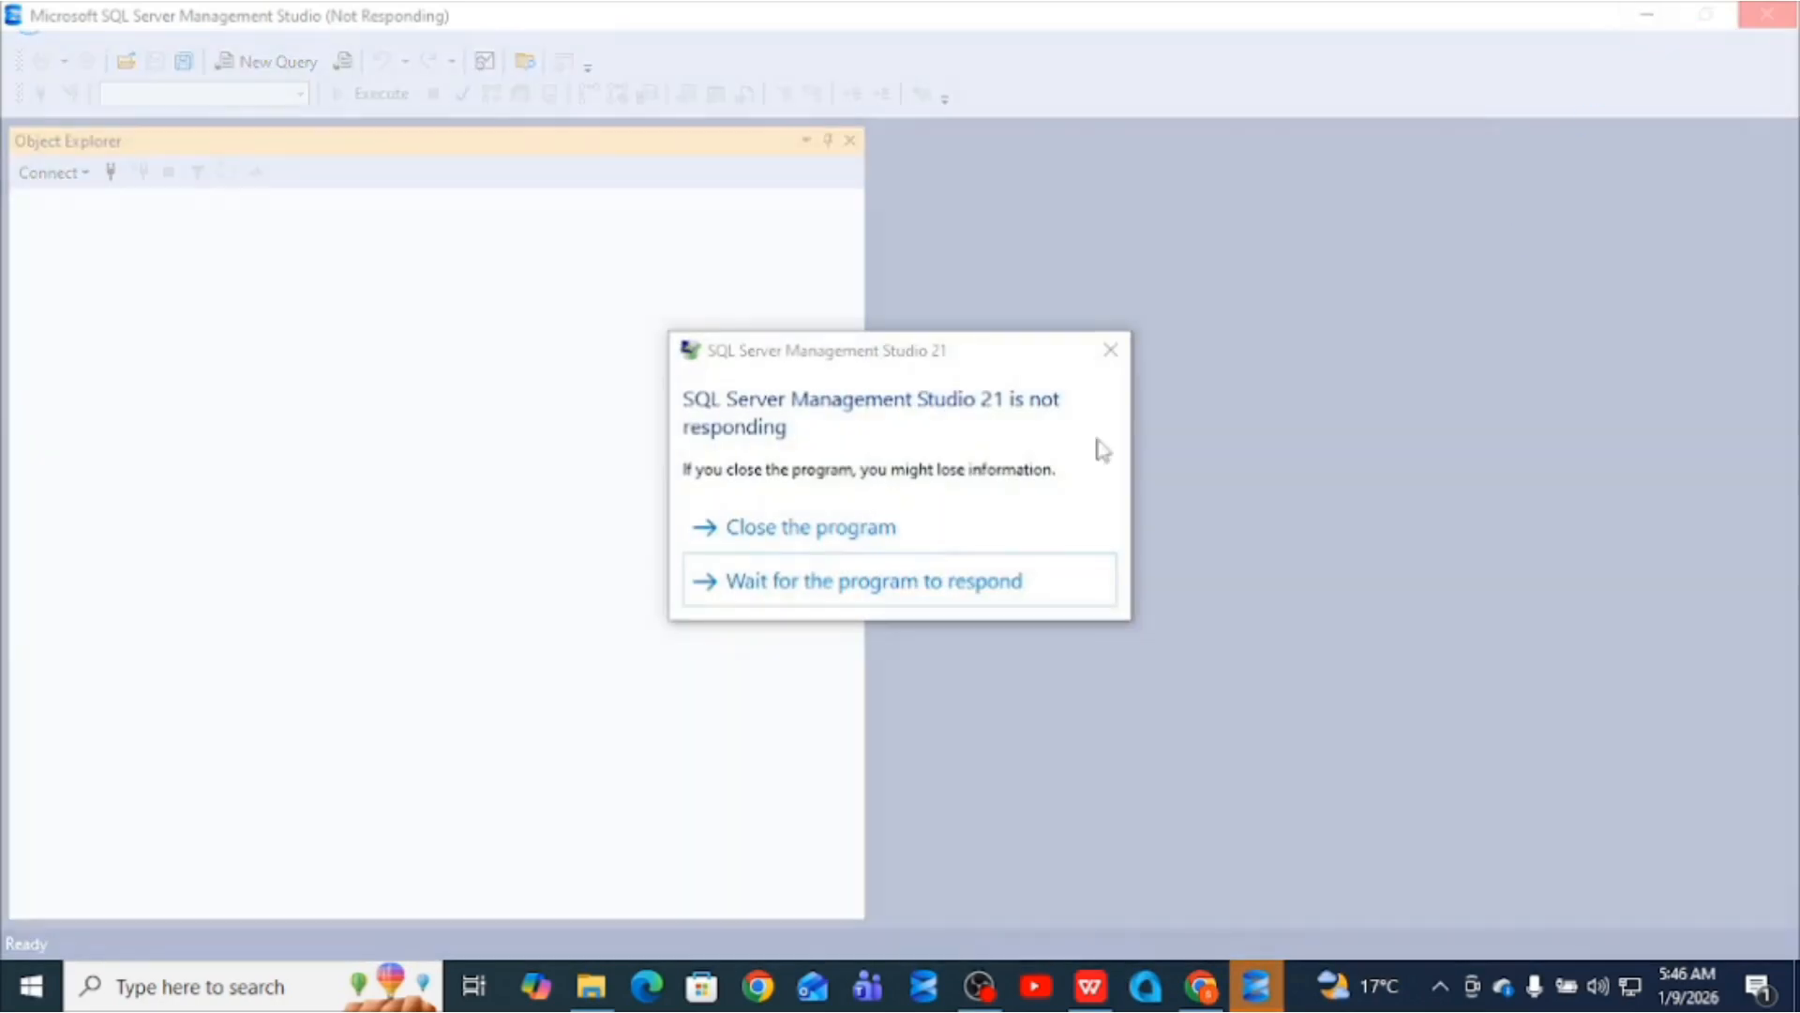
{"action": "left_click", "coordinate": [871, 537]}
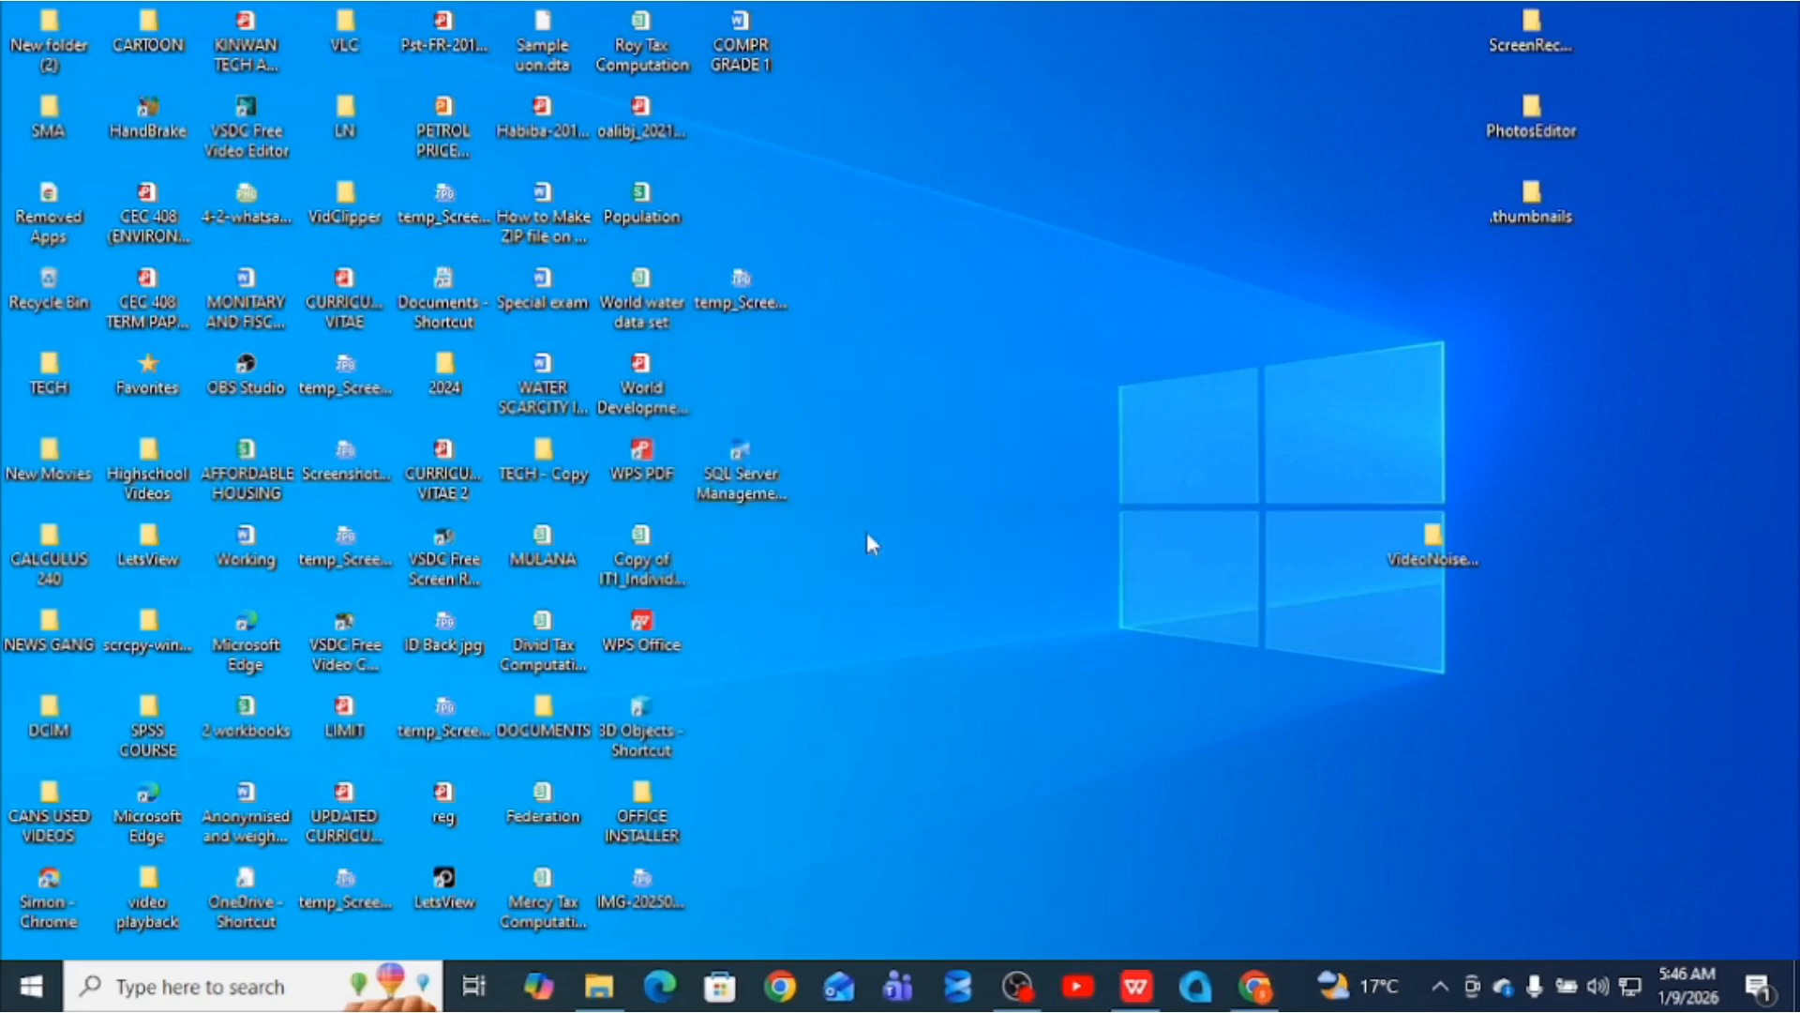
- Search Windows for 'sql' and relaunch SQL Server Management Studio 21
{"action": "left_click", "coordinate": [153, 997]}
{"action": "type", "text": "s"}
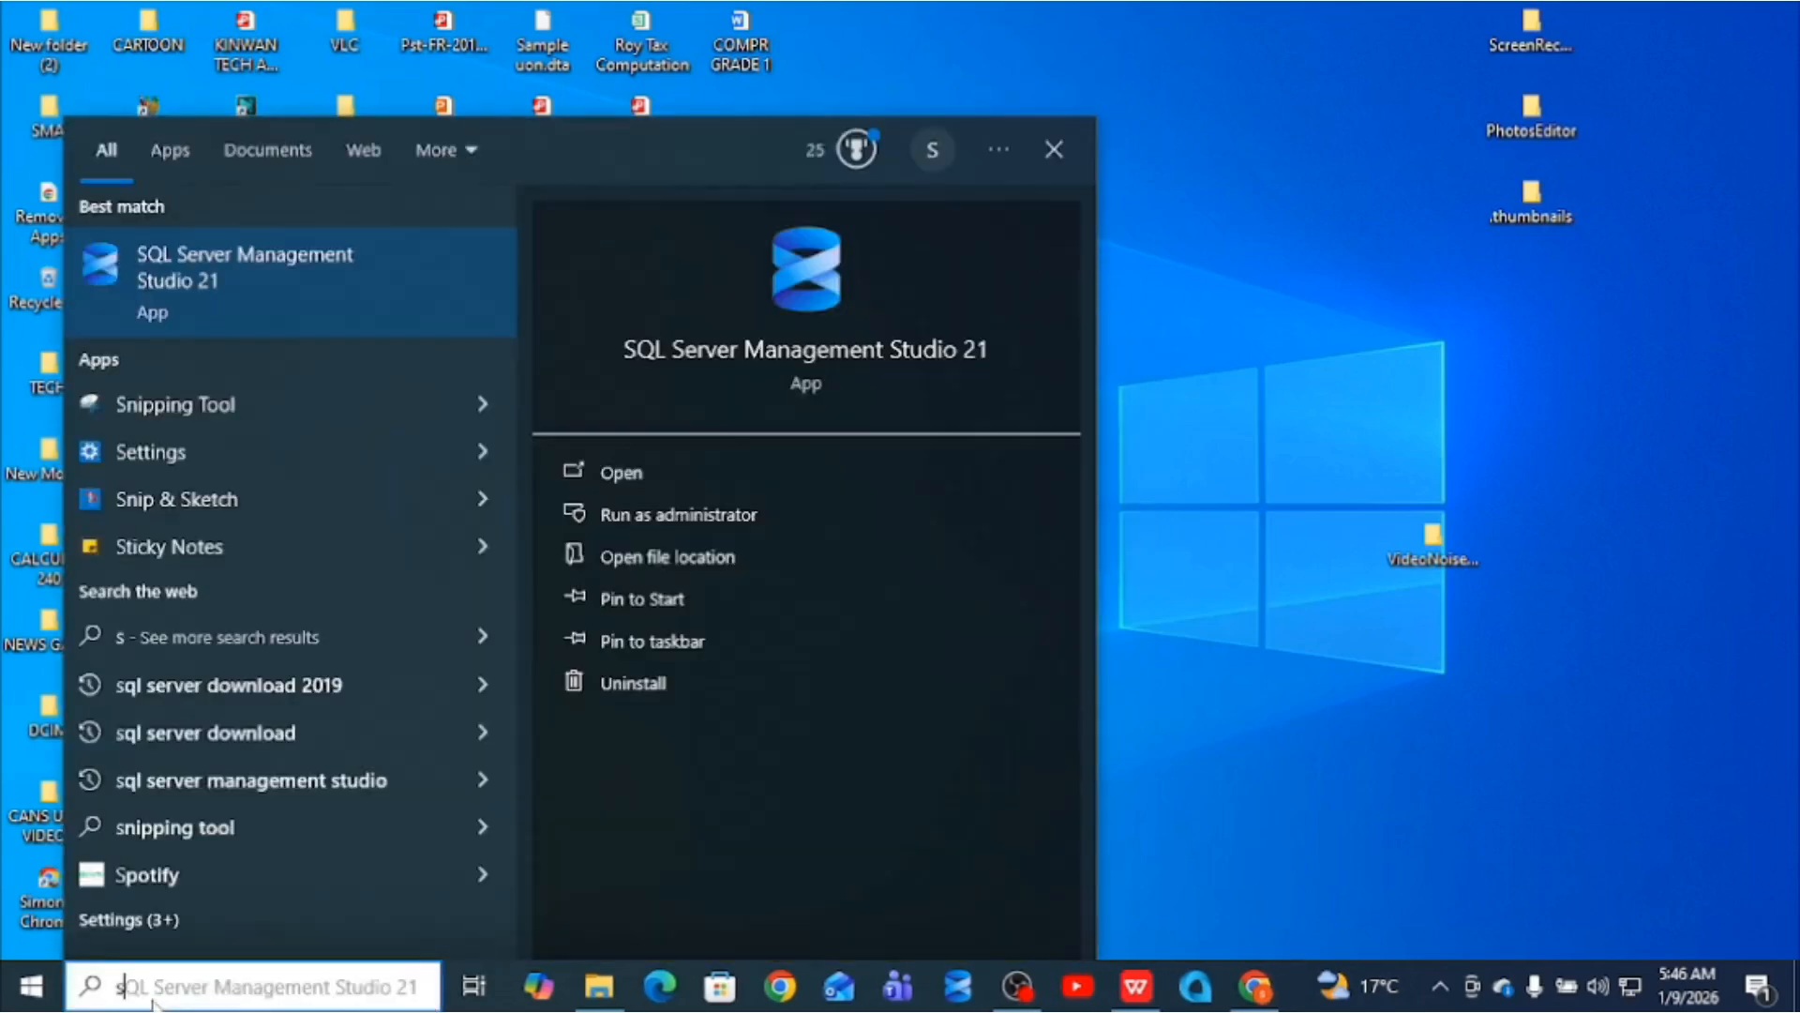
{"action": "type", "text": "ql"}
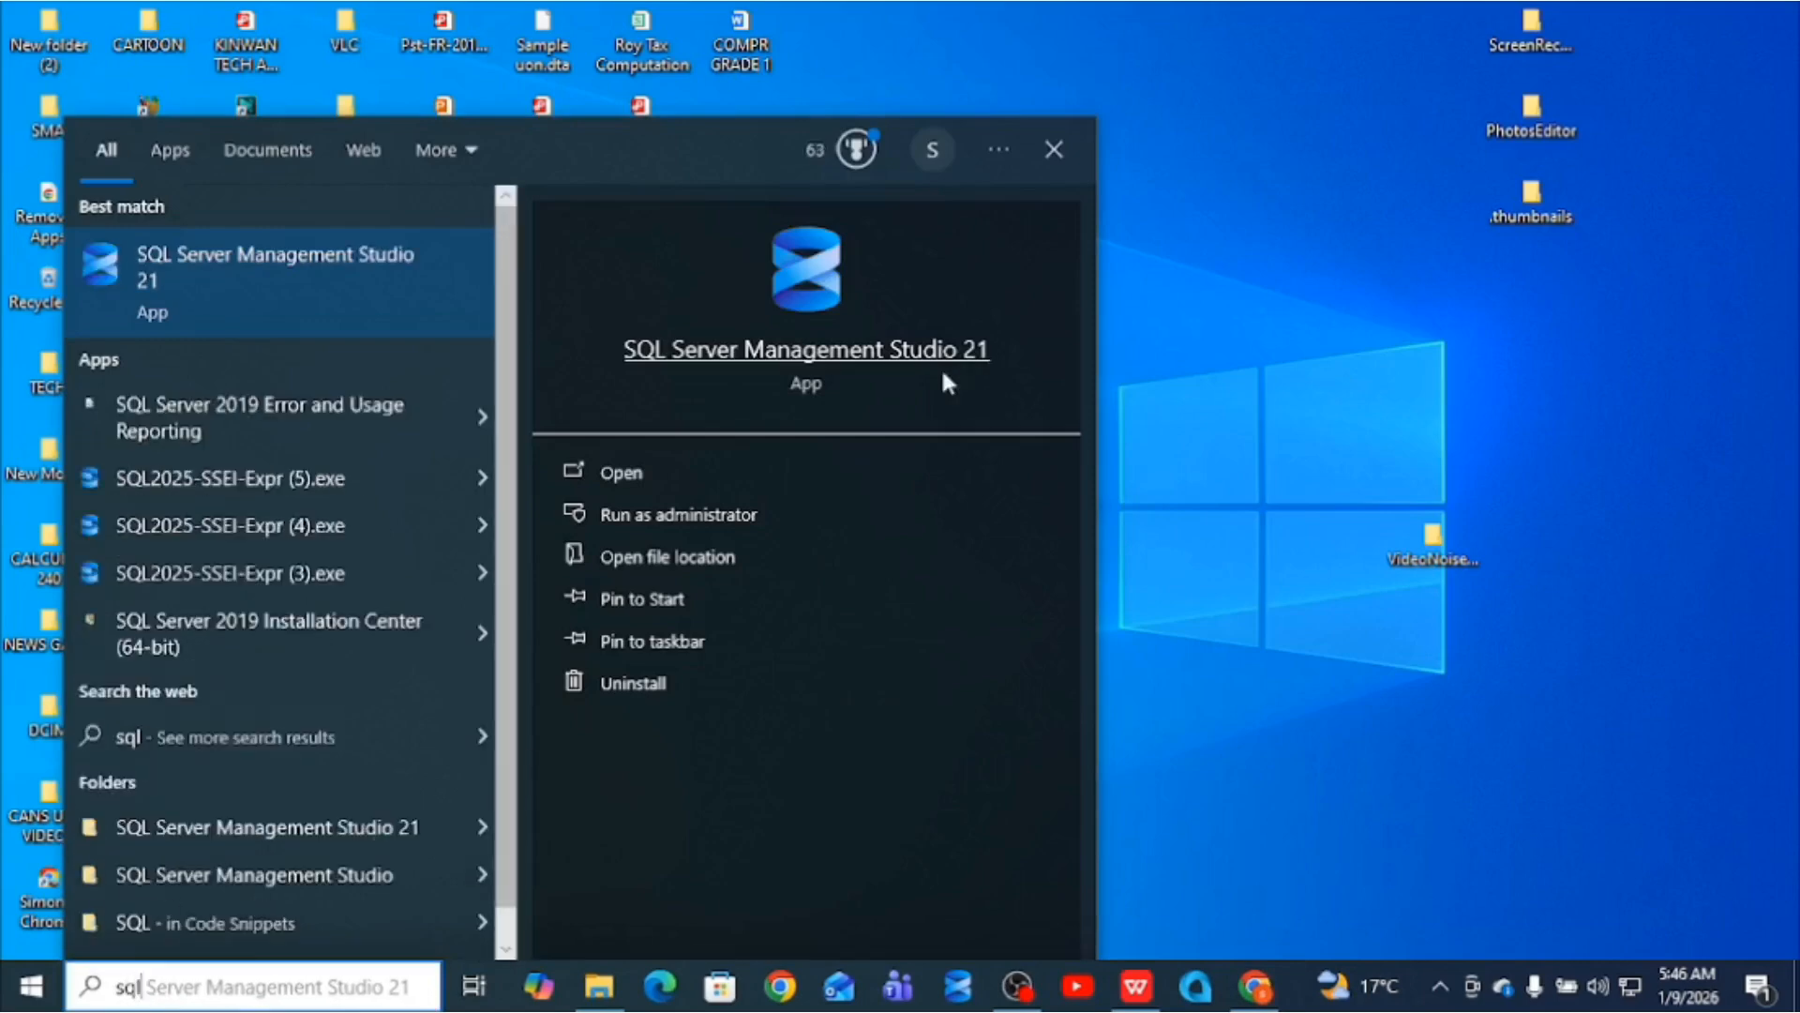
{"action": "left_click", "coordinate": [892, 358]}
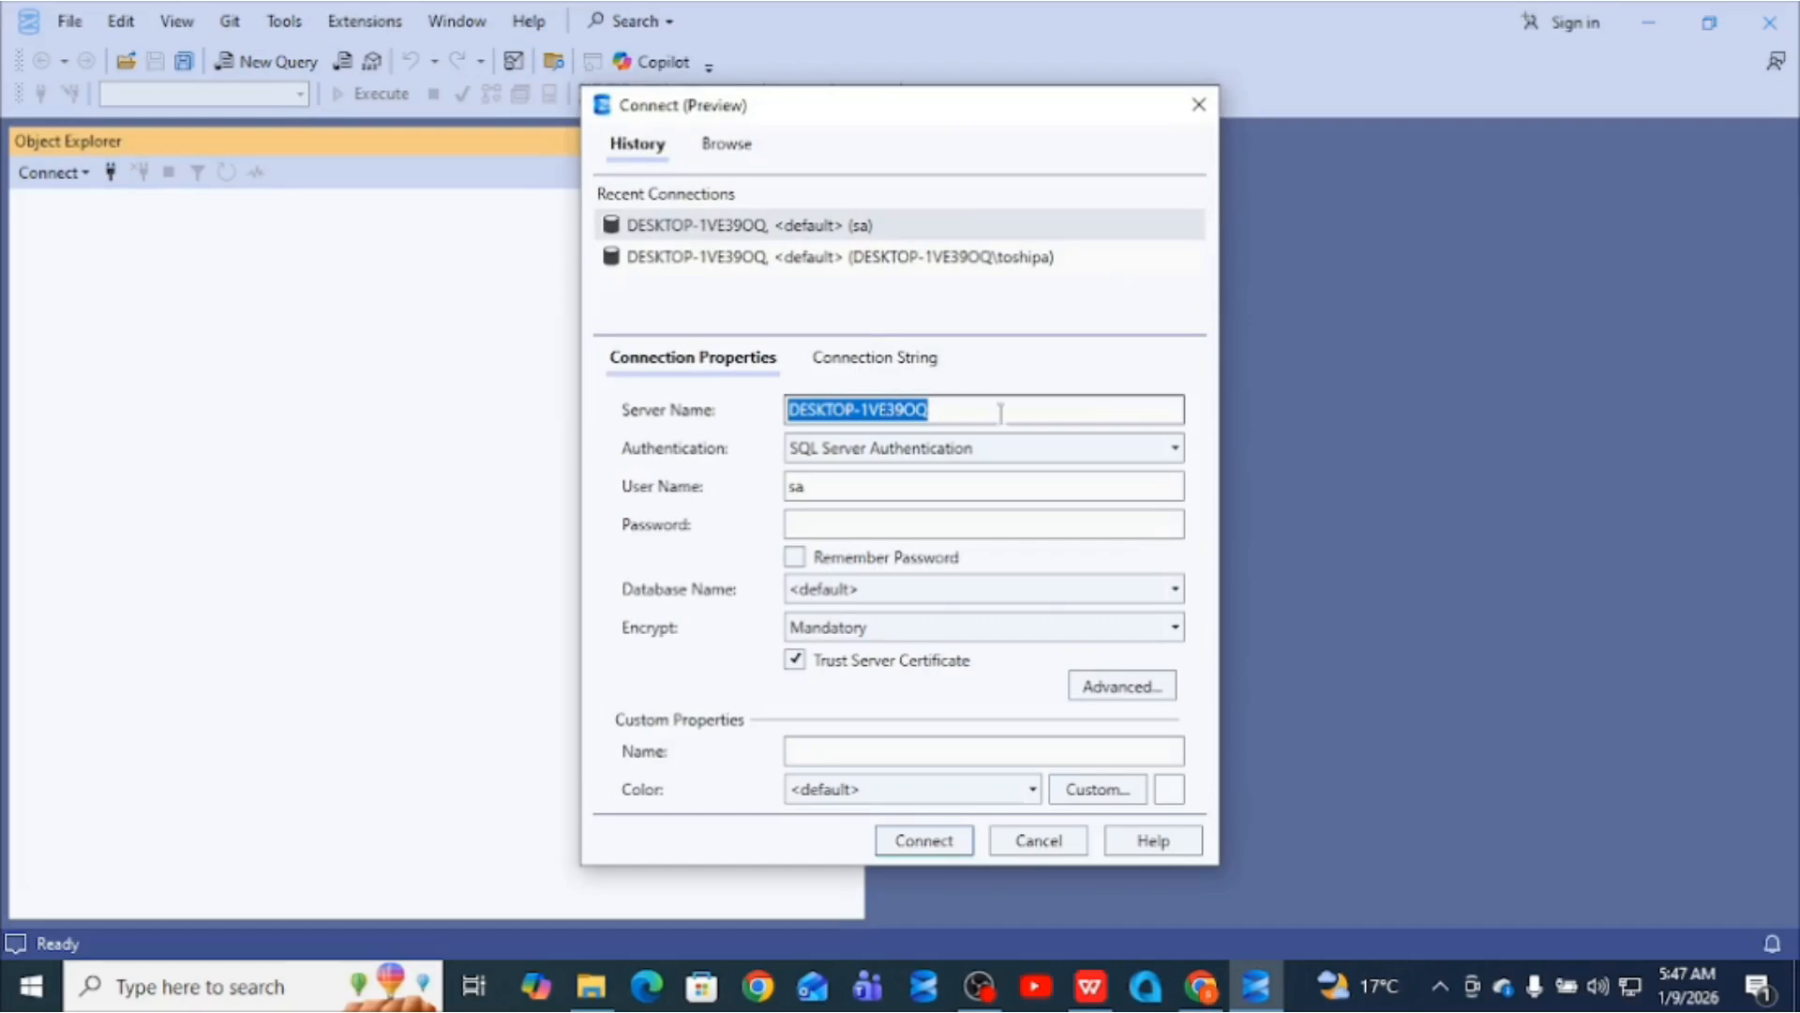
- Switch the Connect dialog to Windows Authentication, then search Windows for 'co'
{"action": "left_click", "coordinate": [1079, 445]}
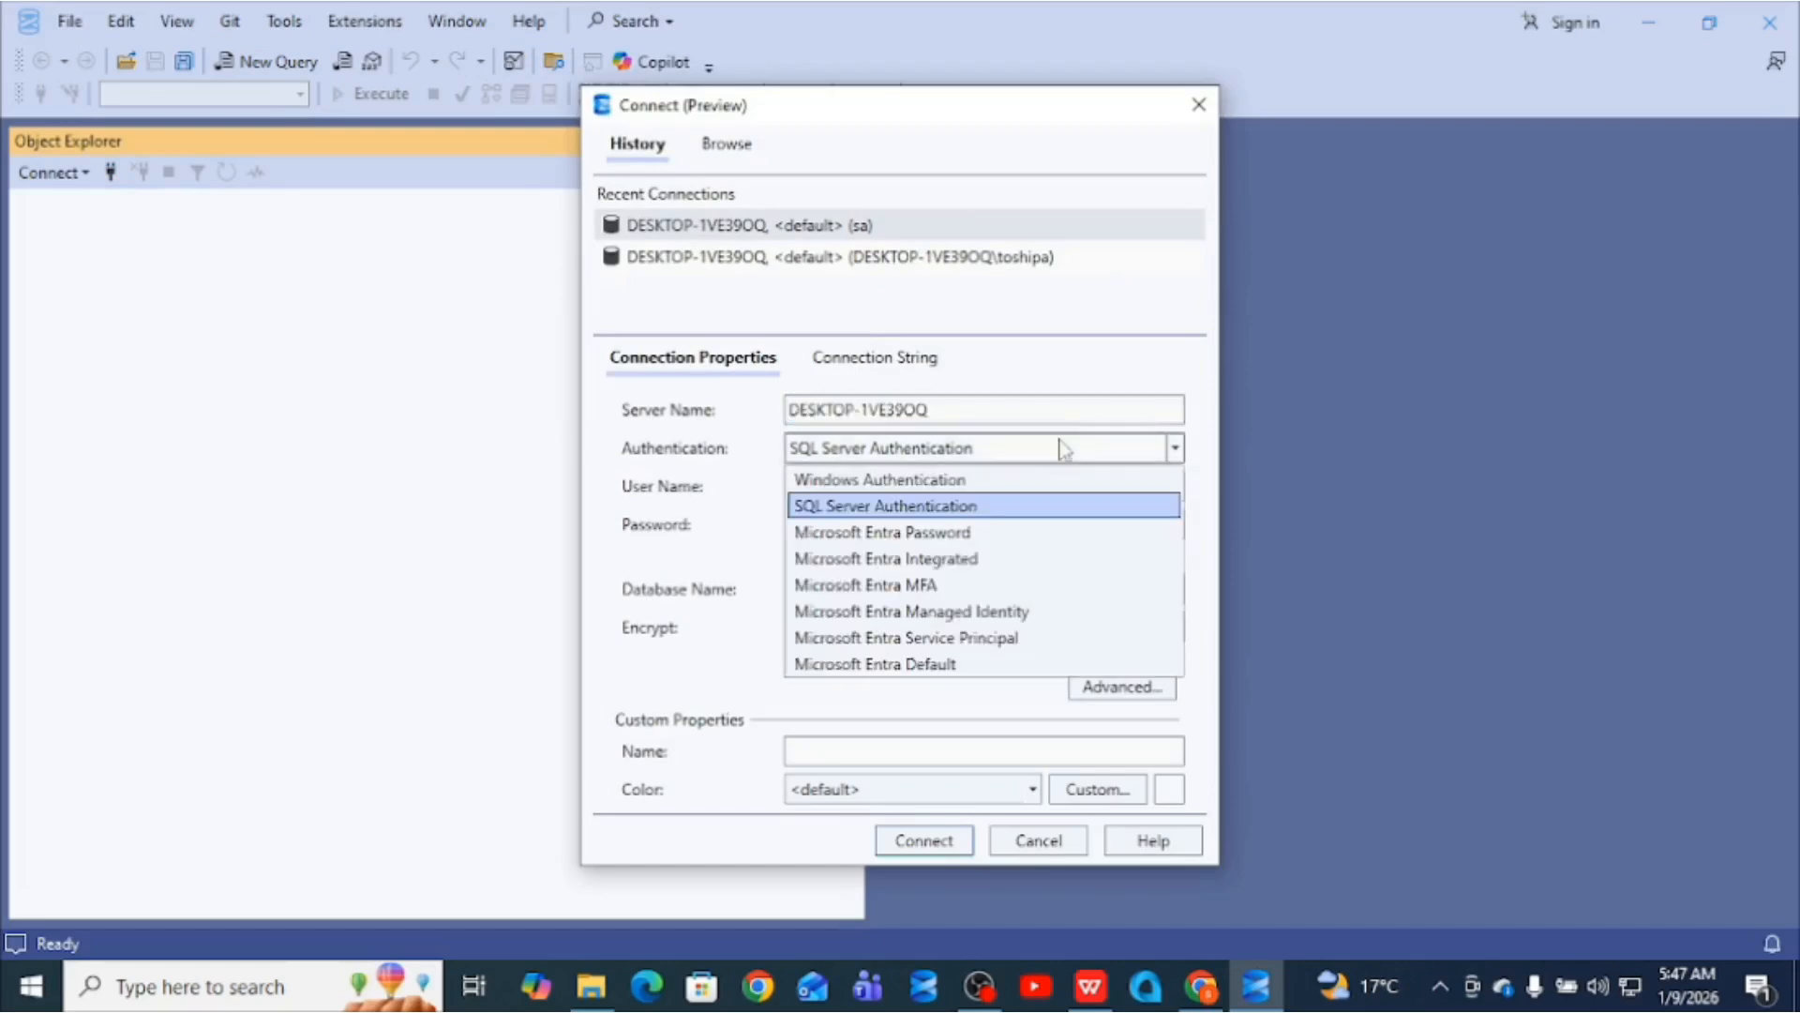
{"action": "left_click", "coordinate": [940, 480]}
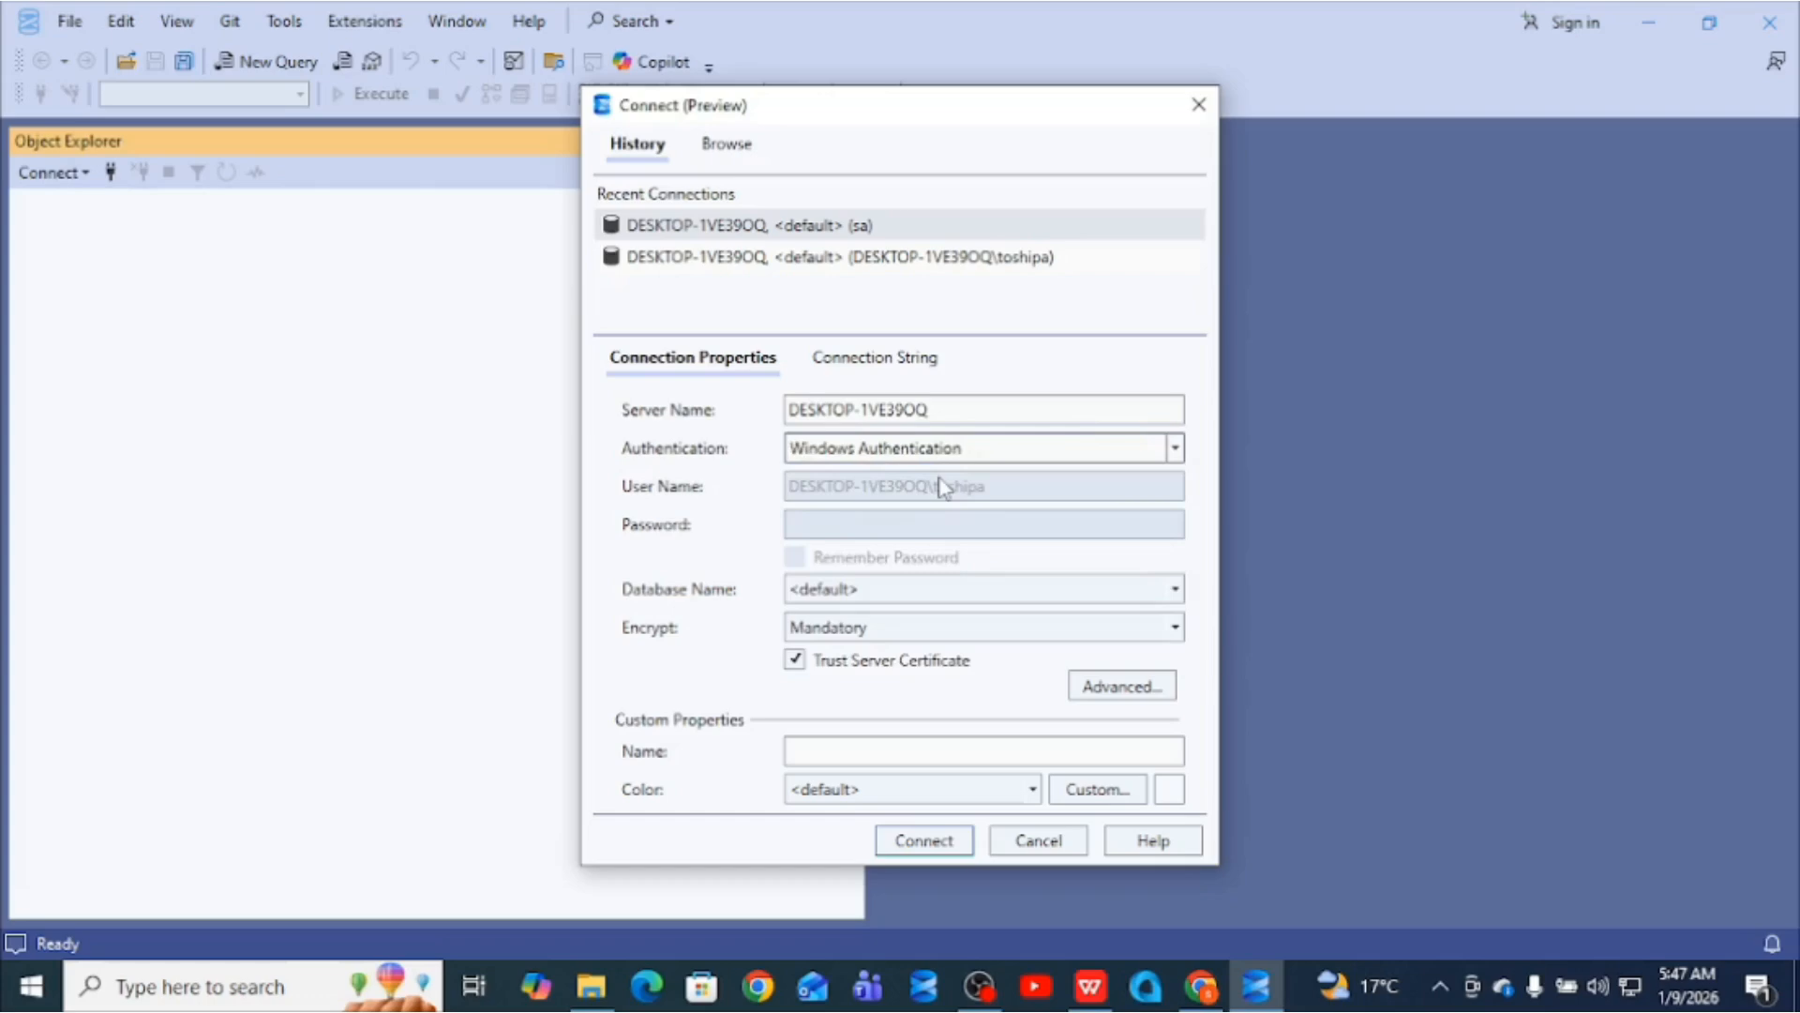
{"action": "left_click", "coordinate": [113, 1000]}
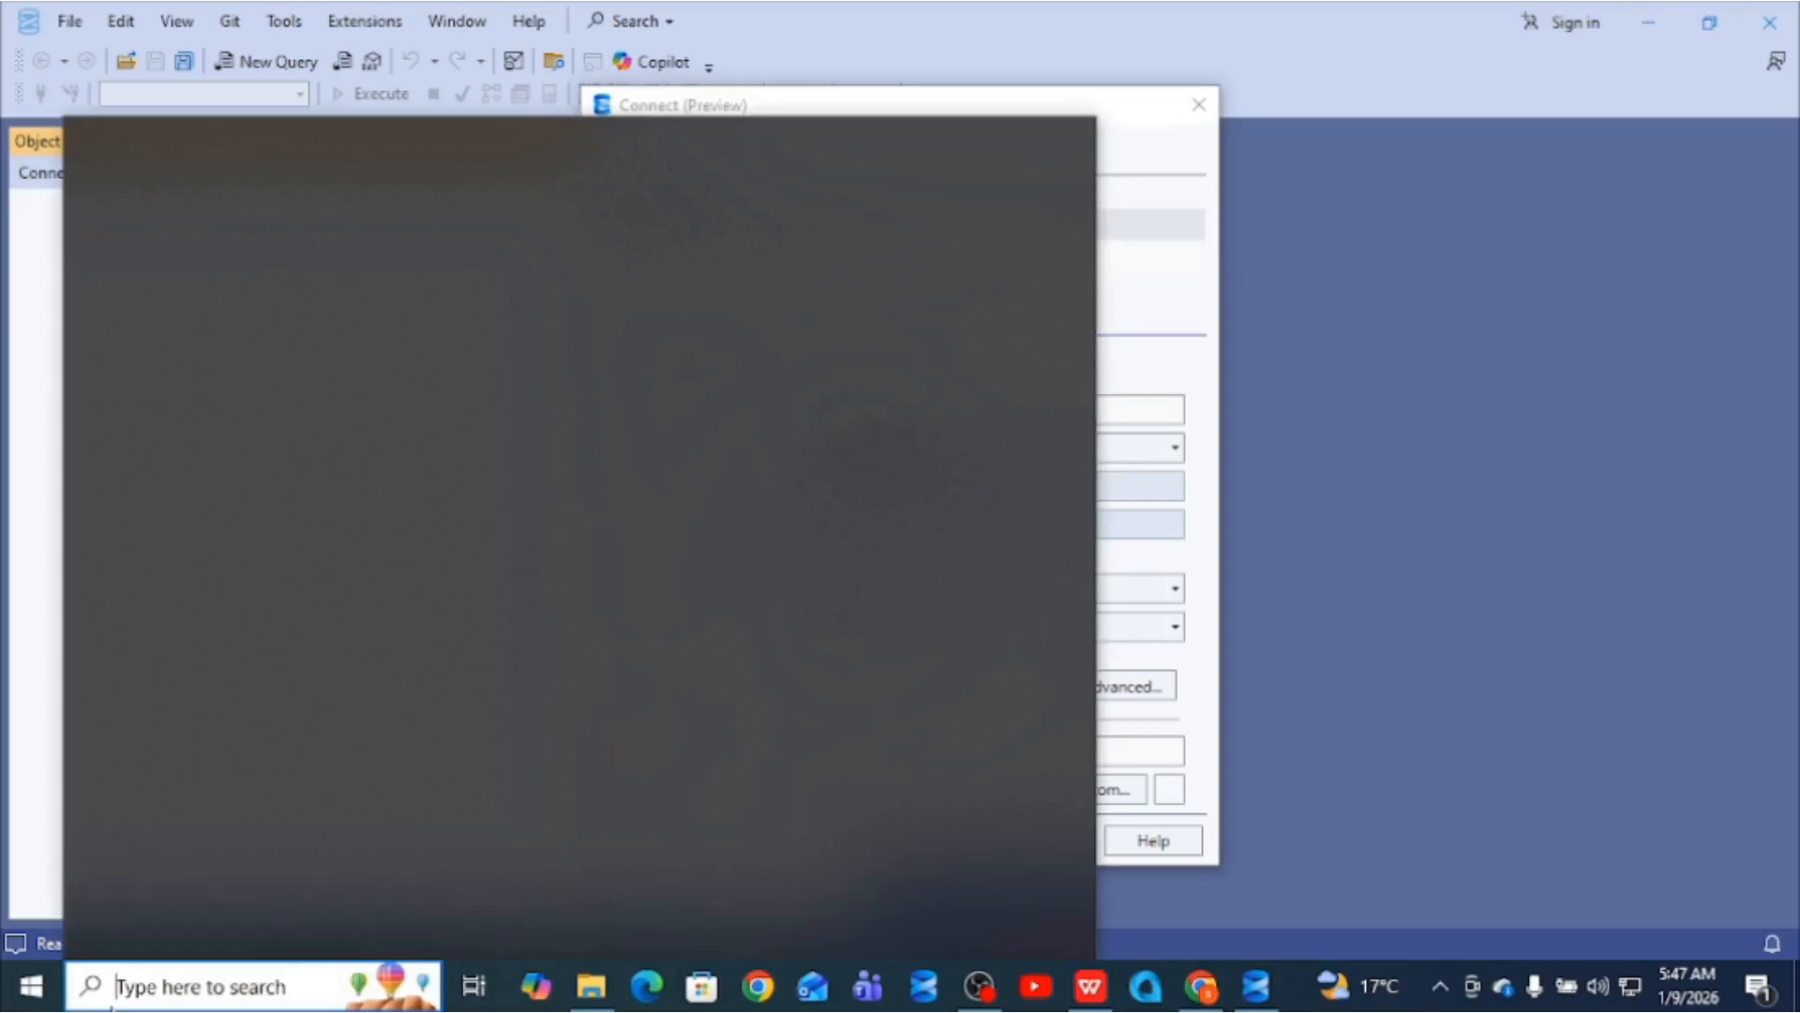
{"action": "type", "text": "co"}
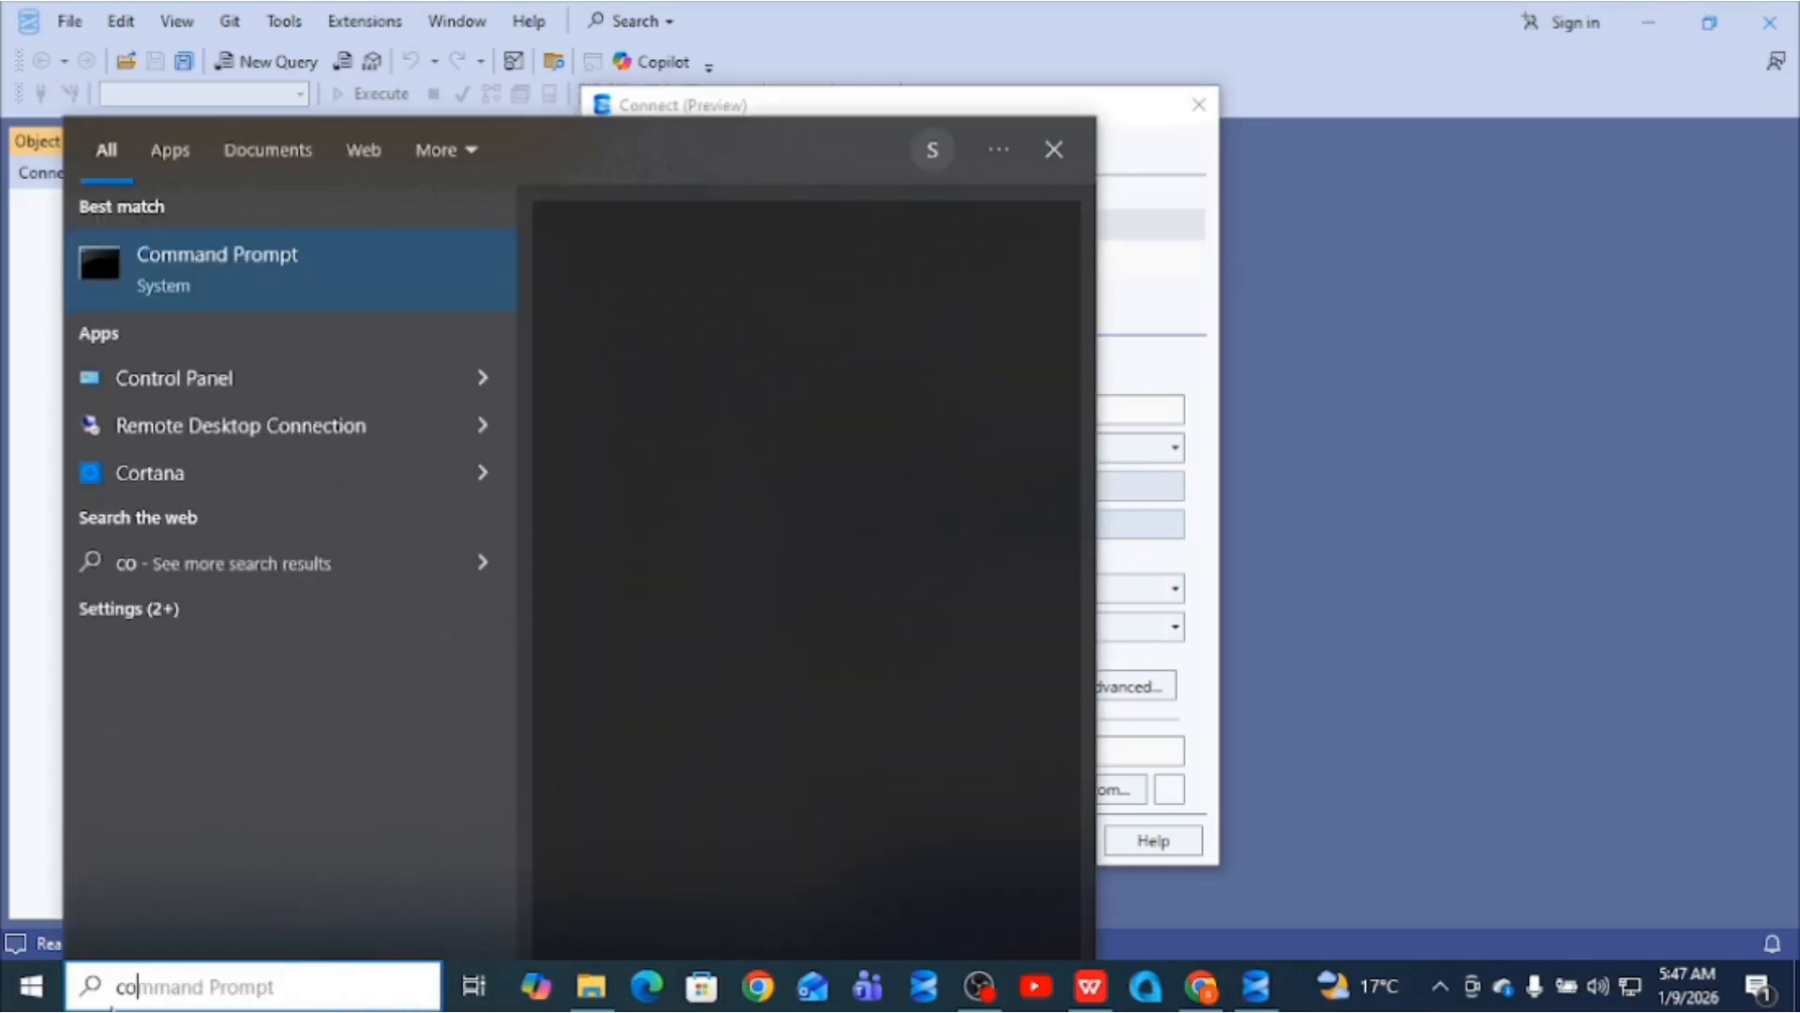
- Run hostname in Command Prompt to confirm the computer name DESKTOP-1VE39OQ, then minimize the console
{"action": "left_click", "coordinate": [208, 263]}
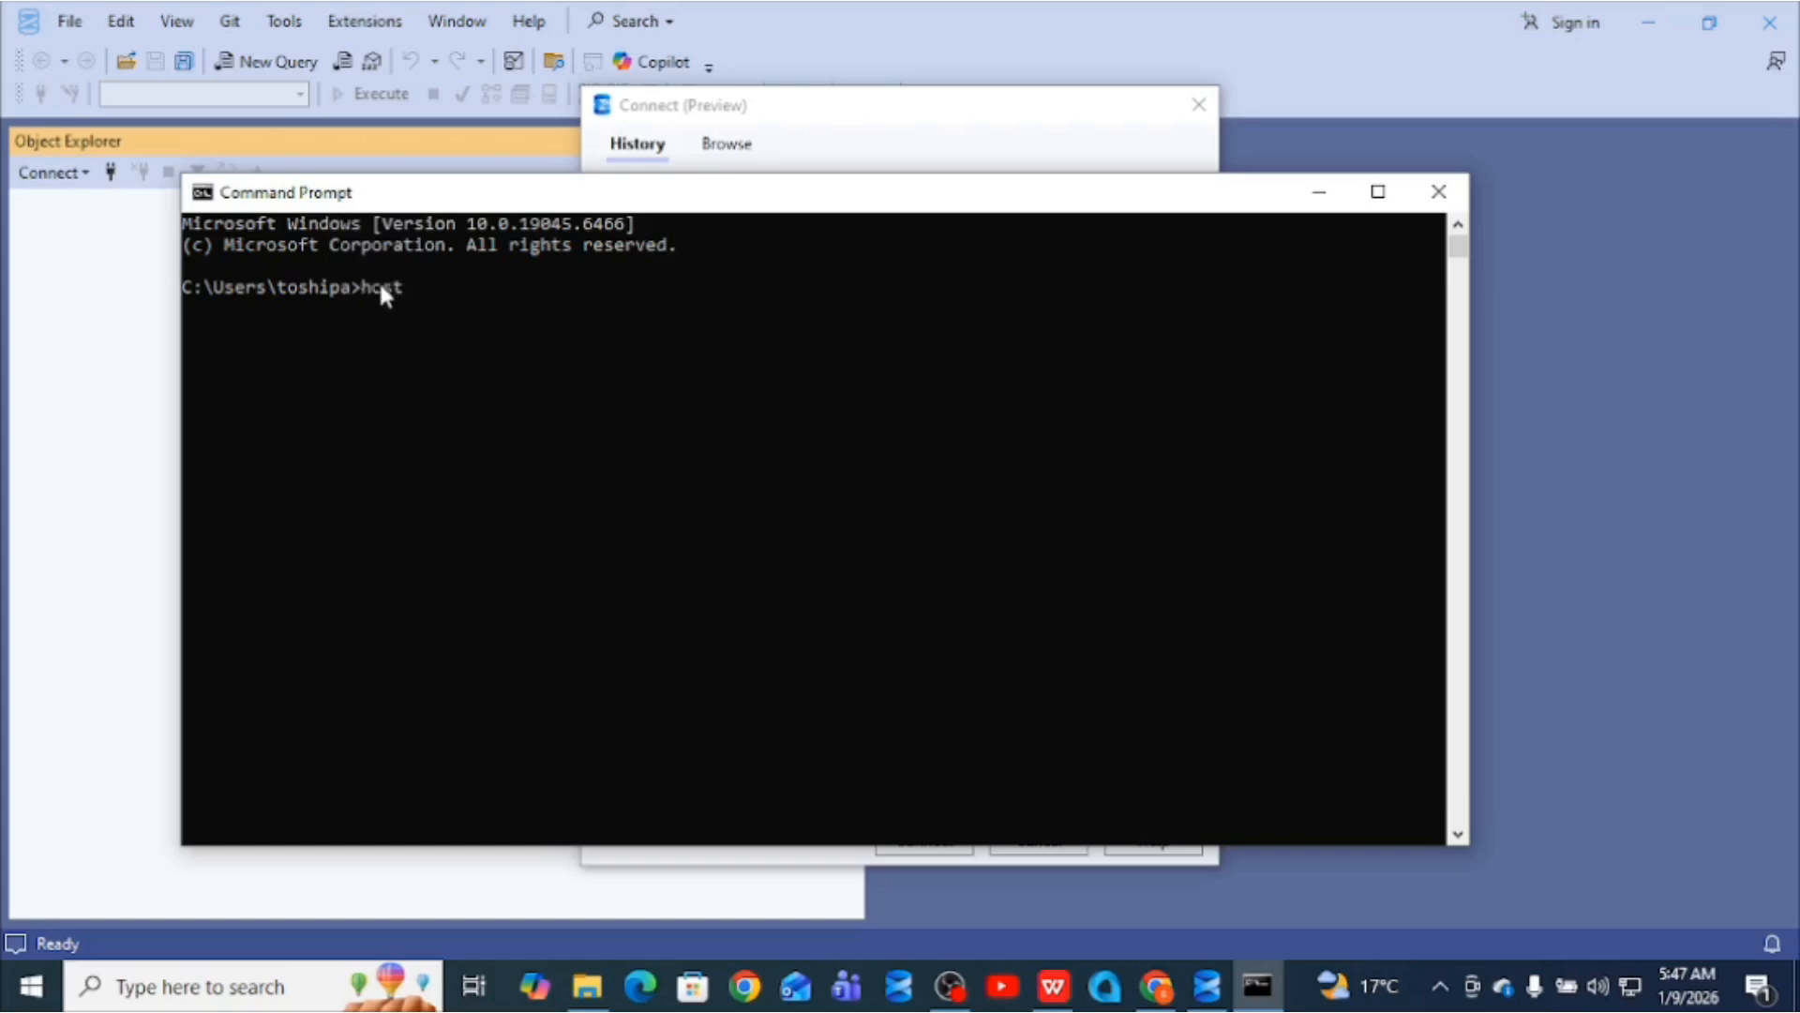
{"action": "type", "text": "hostname"}
{"action": "key", "text": "Return"}
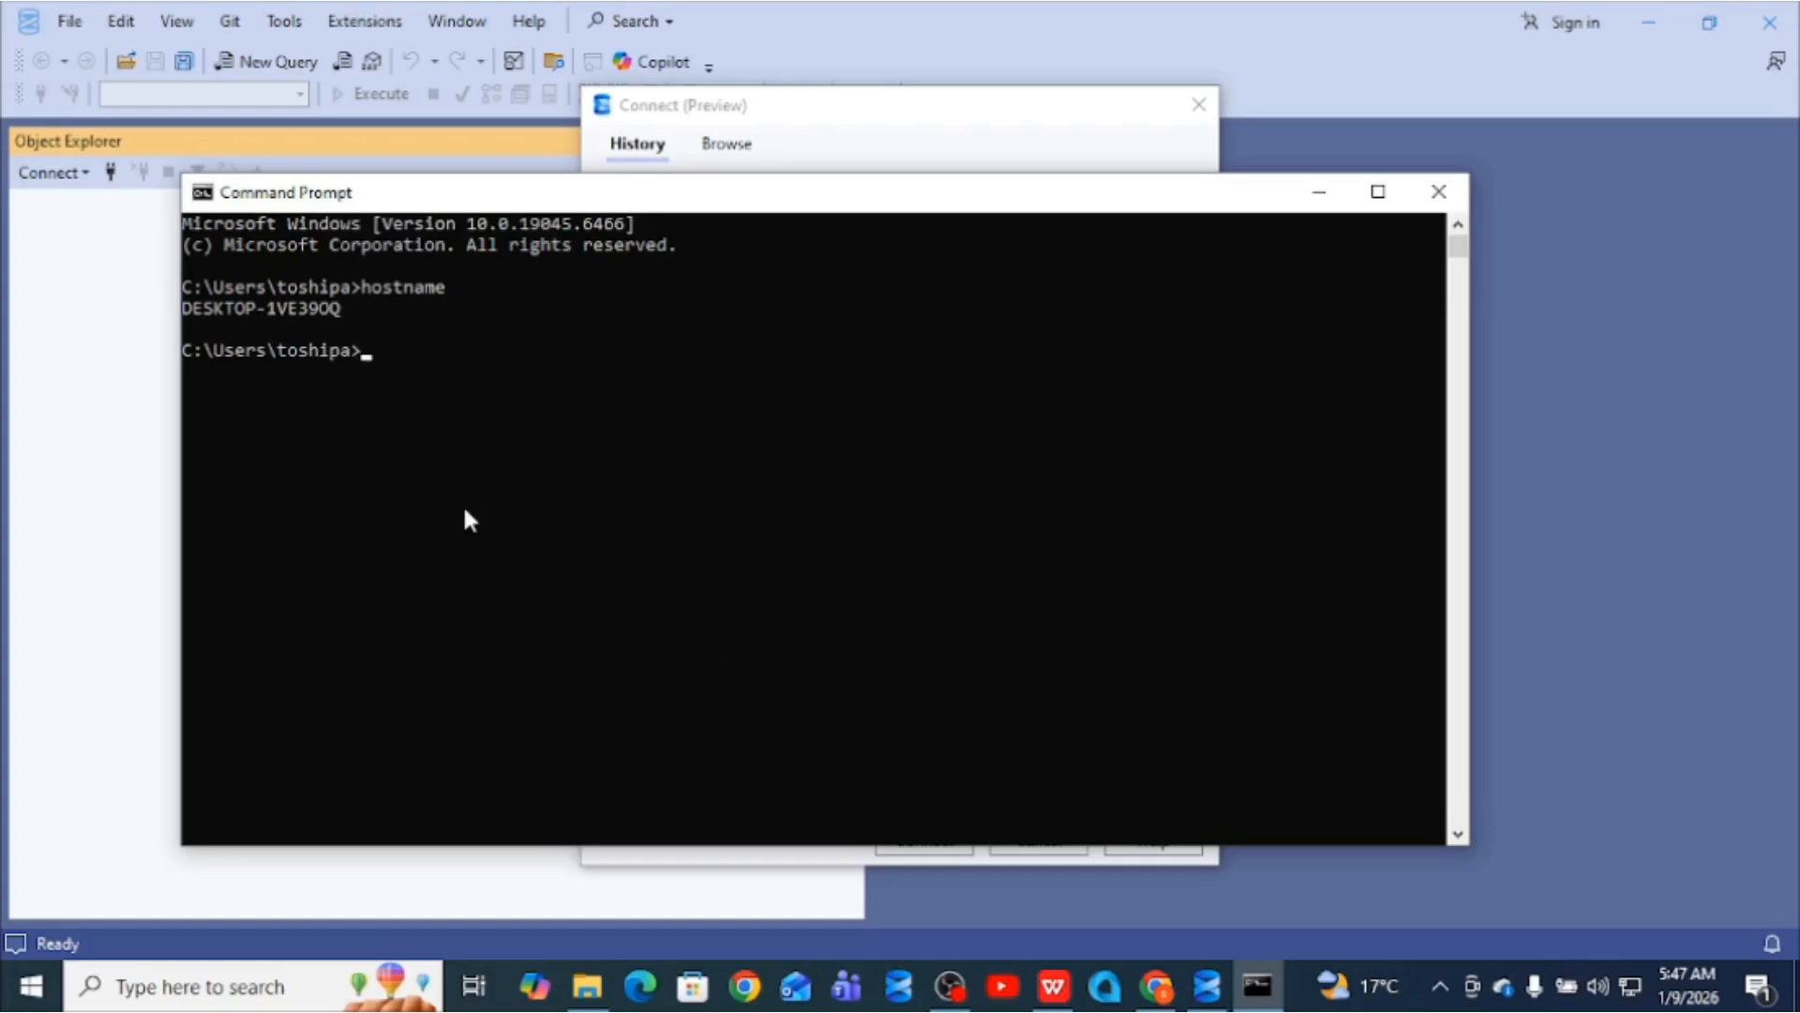
{"action": "left_click_drag", "start_coordinate": [345, 305], "coordinate": [187, 323]}
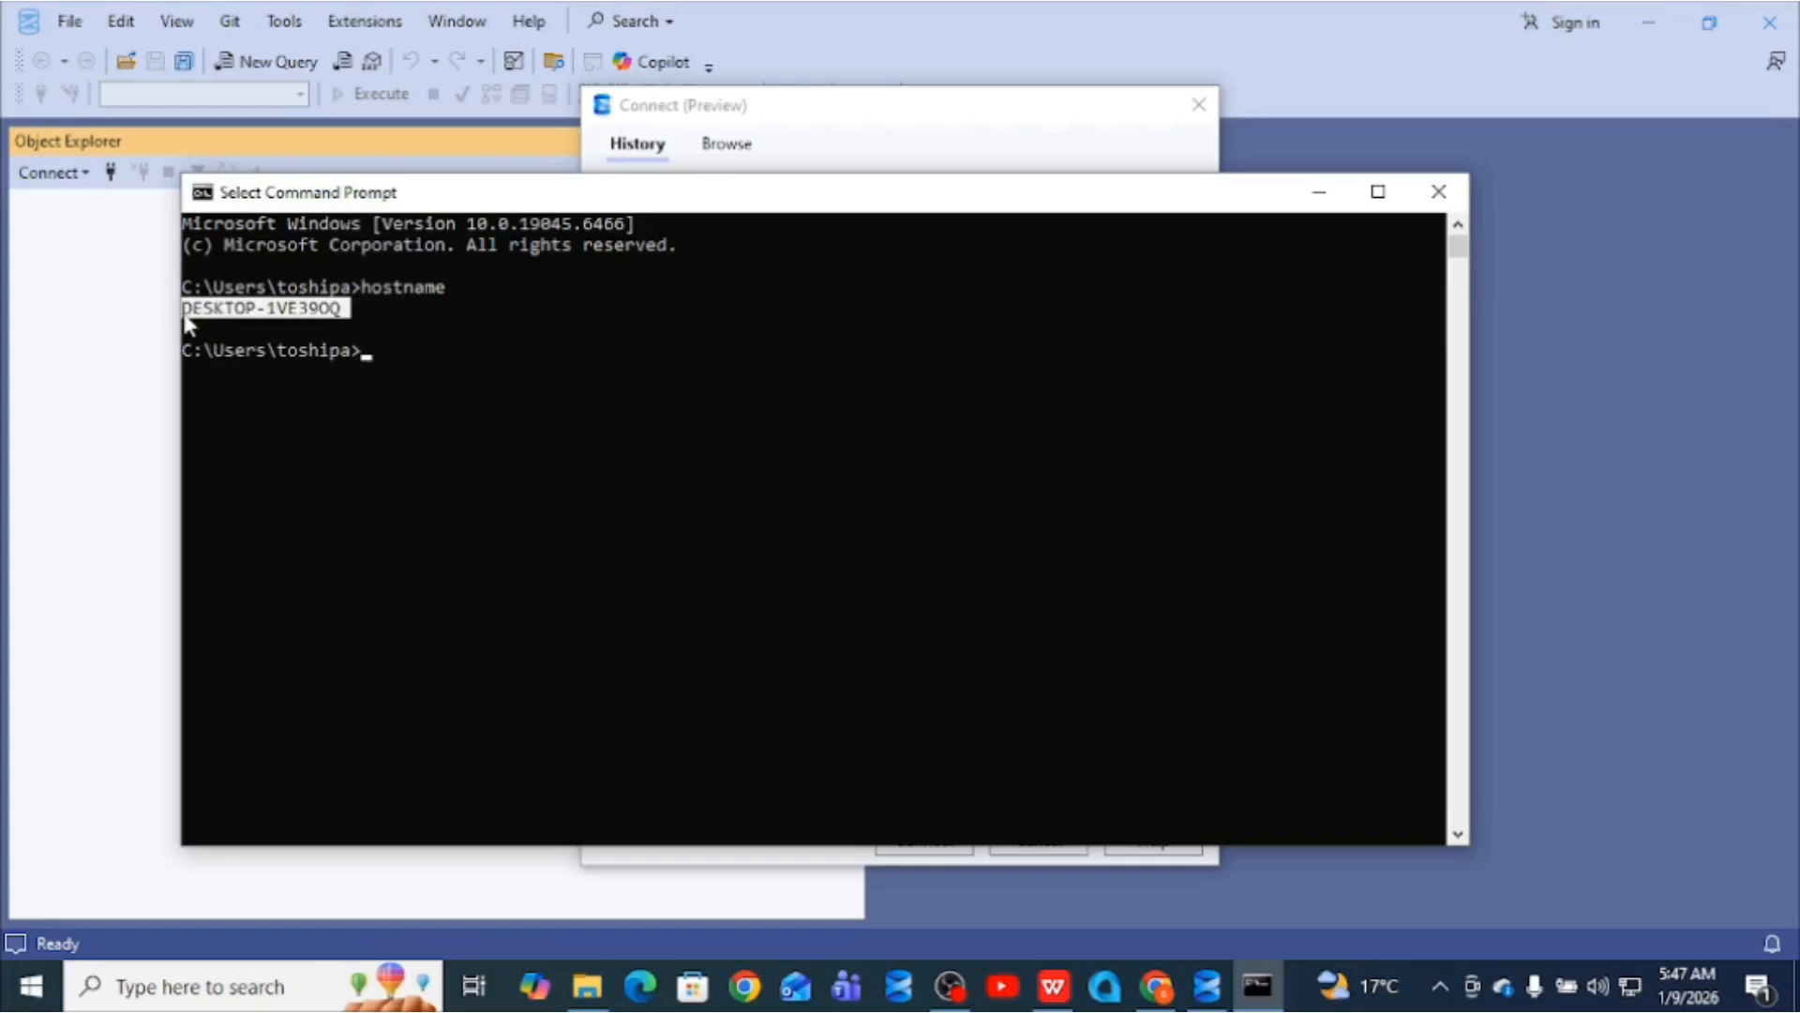
{"action": "left_click", "coordinate": [1317, 191]}
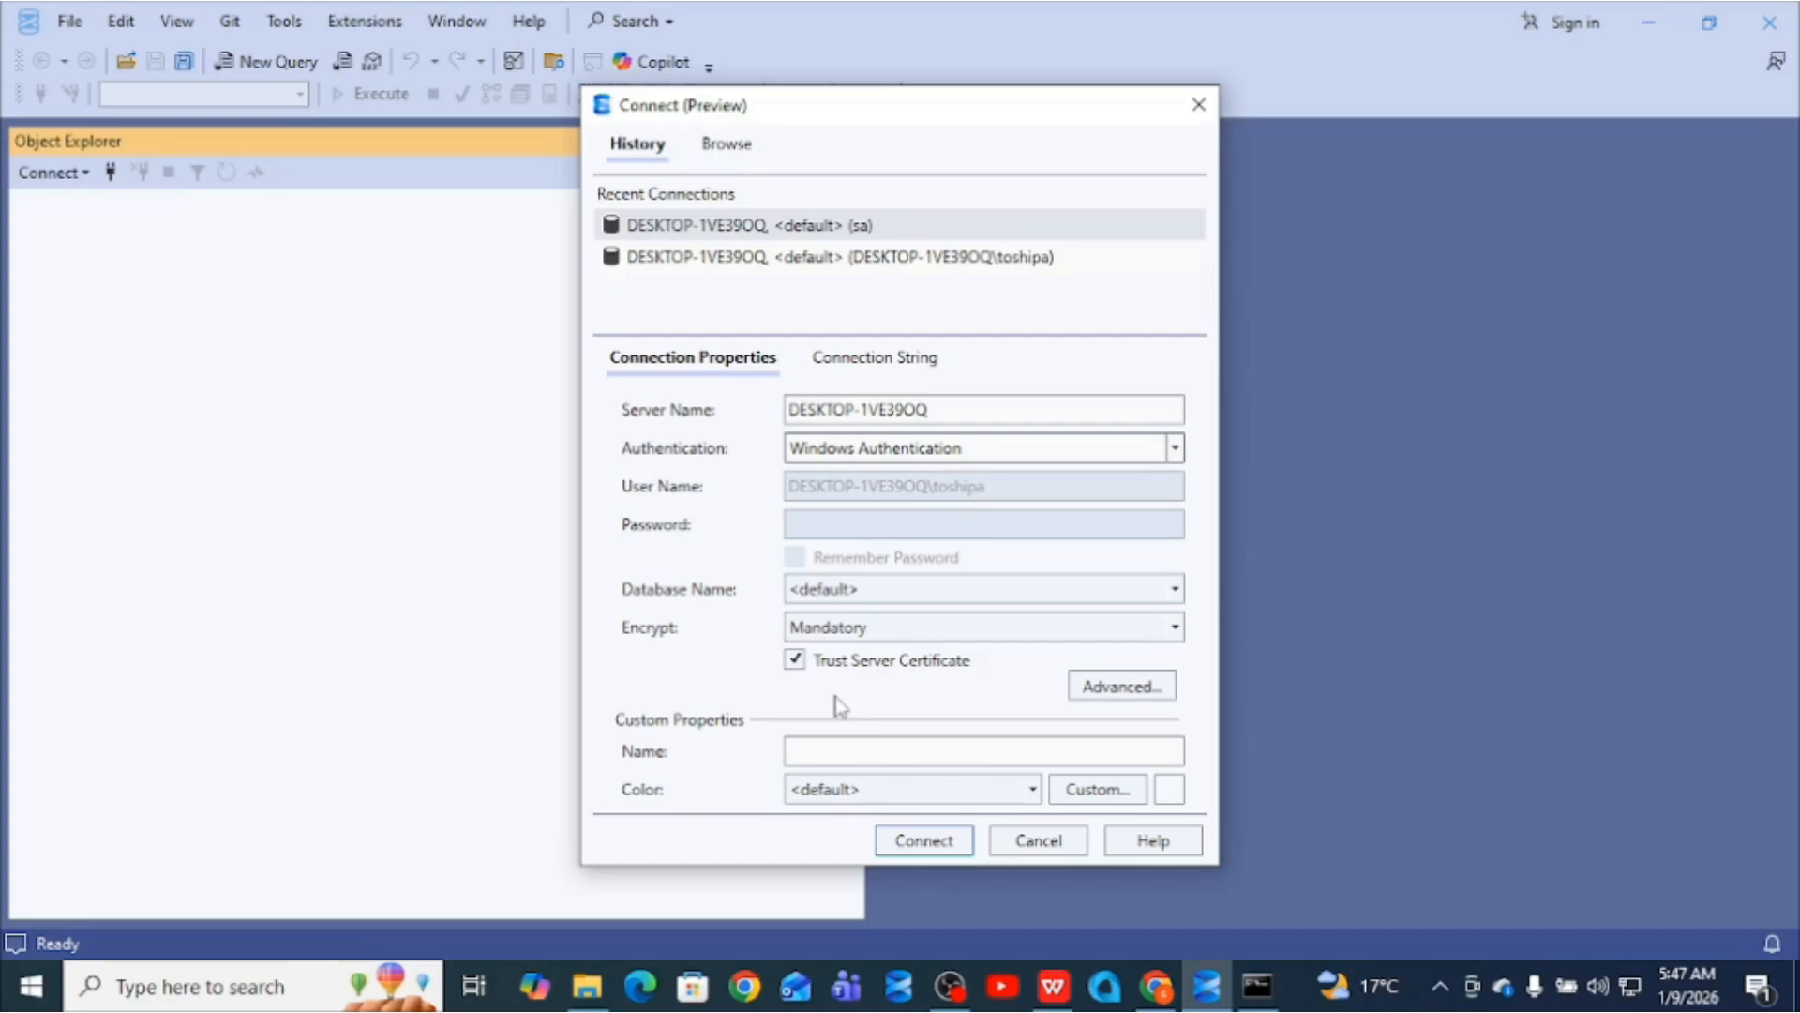
- Connect to DESKTOP-1VE39OQ with Windows Authentication and open the sa login's properties under Security > Logins
{"action": "left_click", "coordinate": [938, 844]}
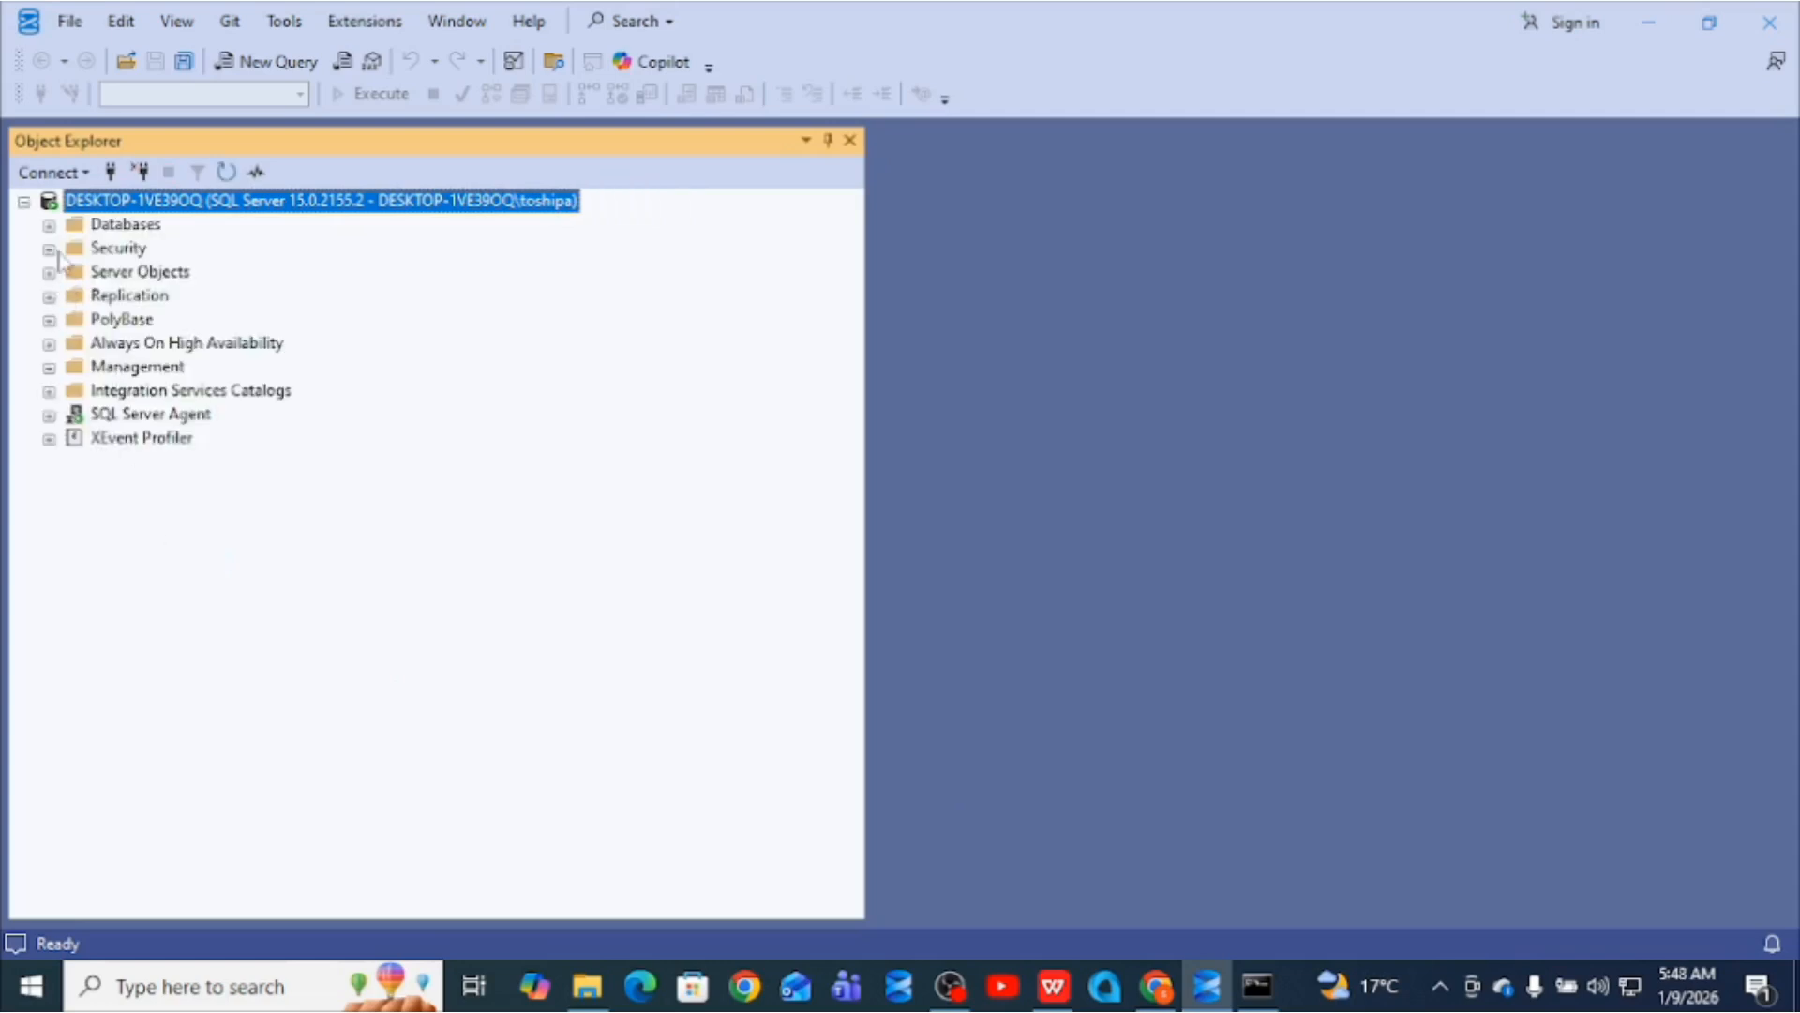
{"action": "left_click", "coordinate": [48, 249]}
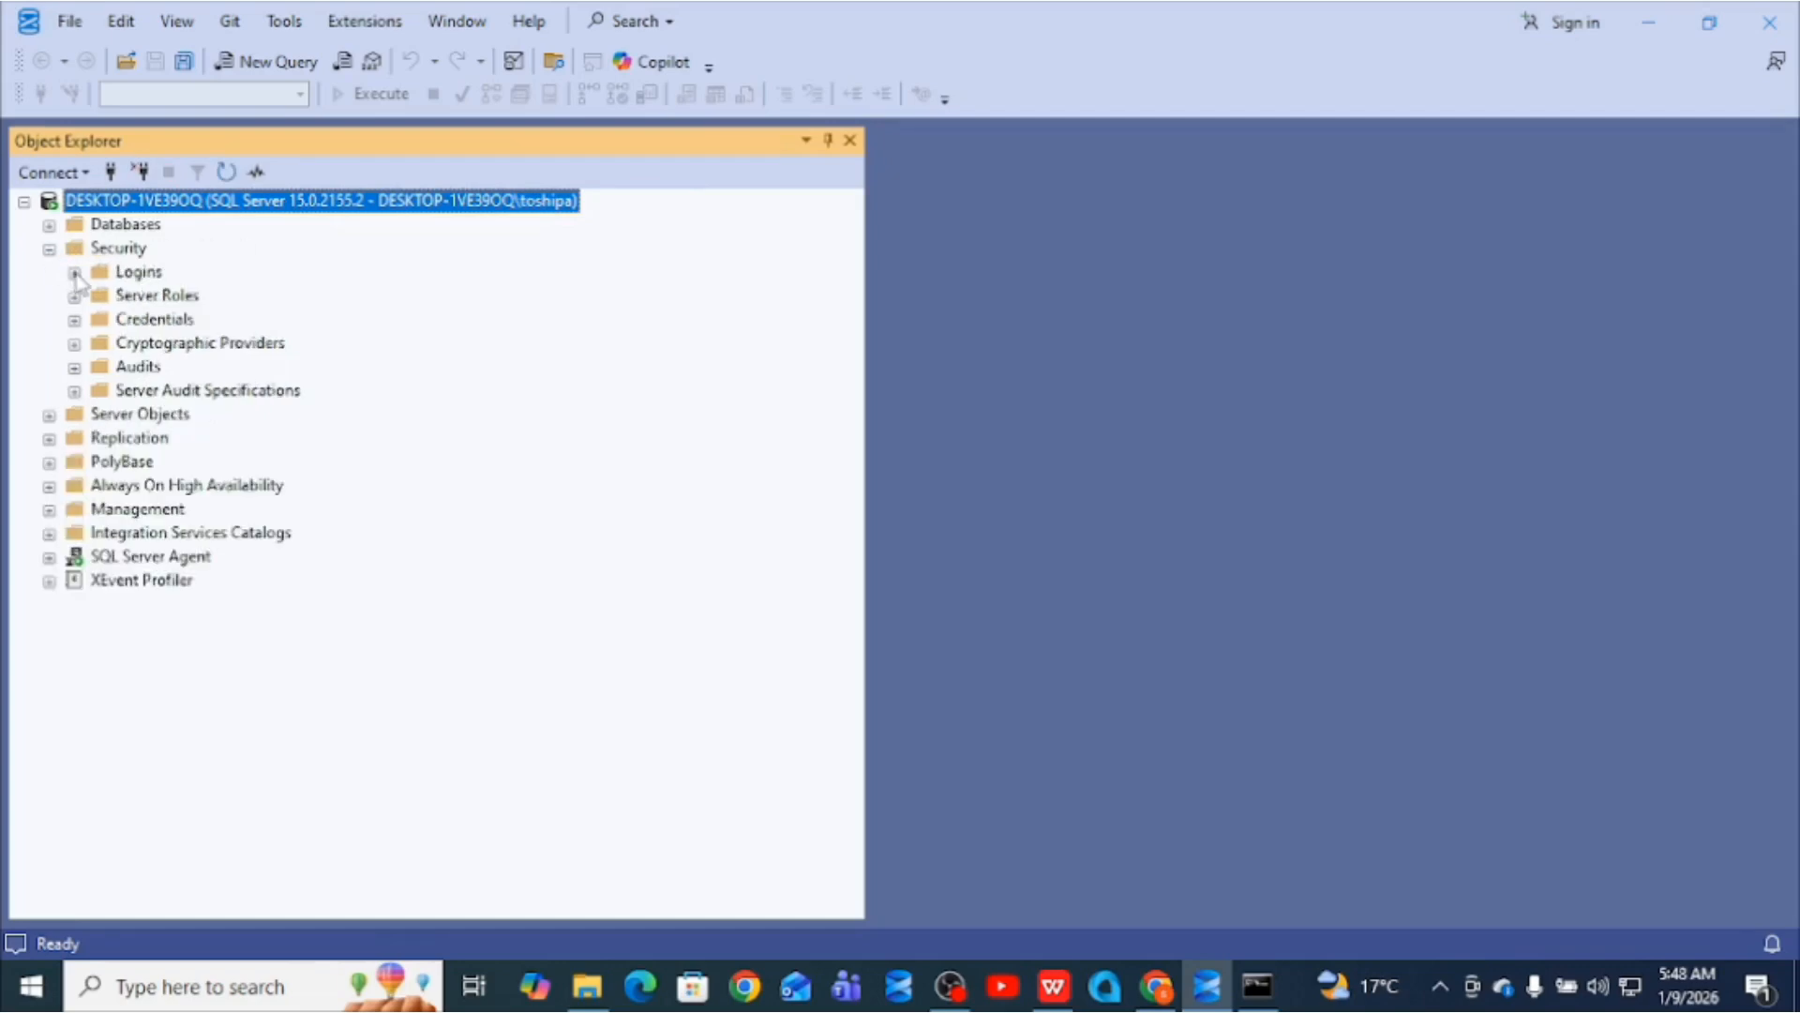
{"action": "left_click", "coordinate": [74, 273]}
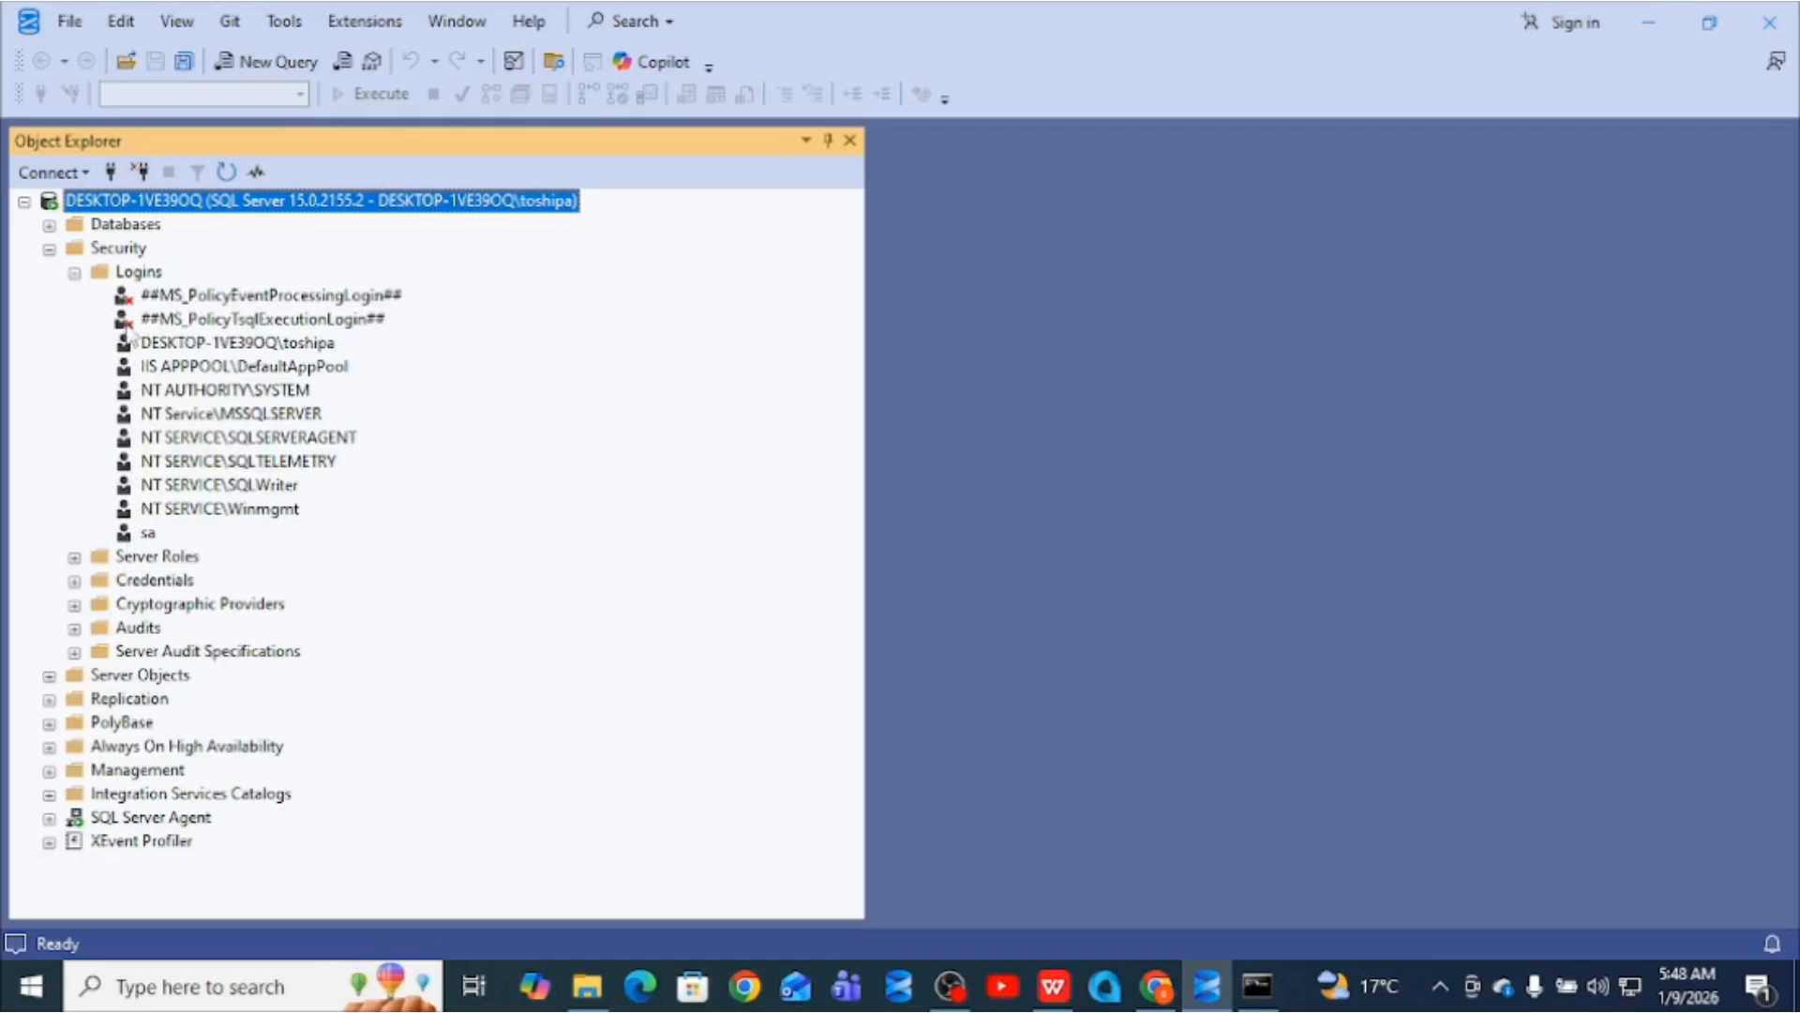
{"action": "left_click", "coordinate": [150, 533]}
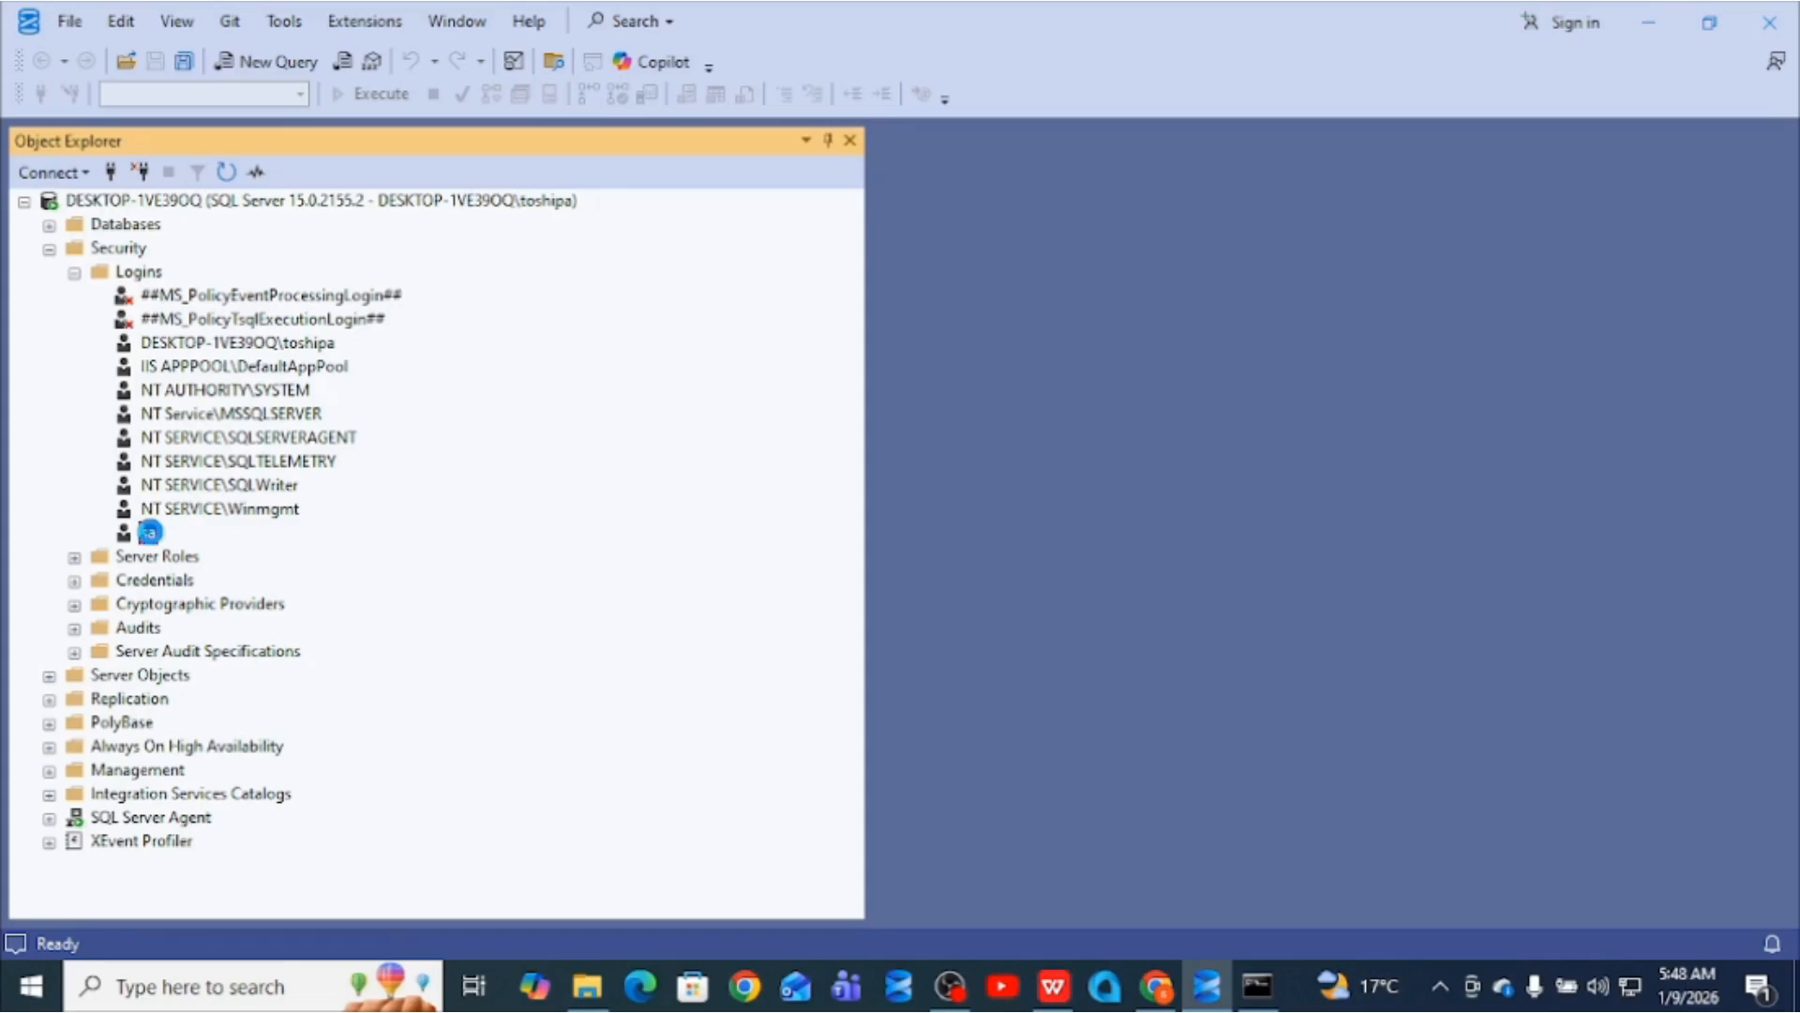
{"action": "double_click", "coordinate": [149, 533]}
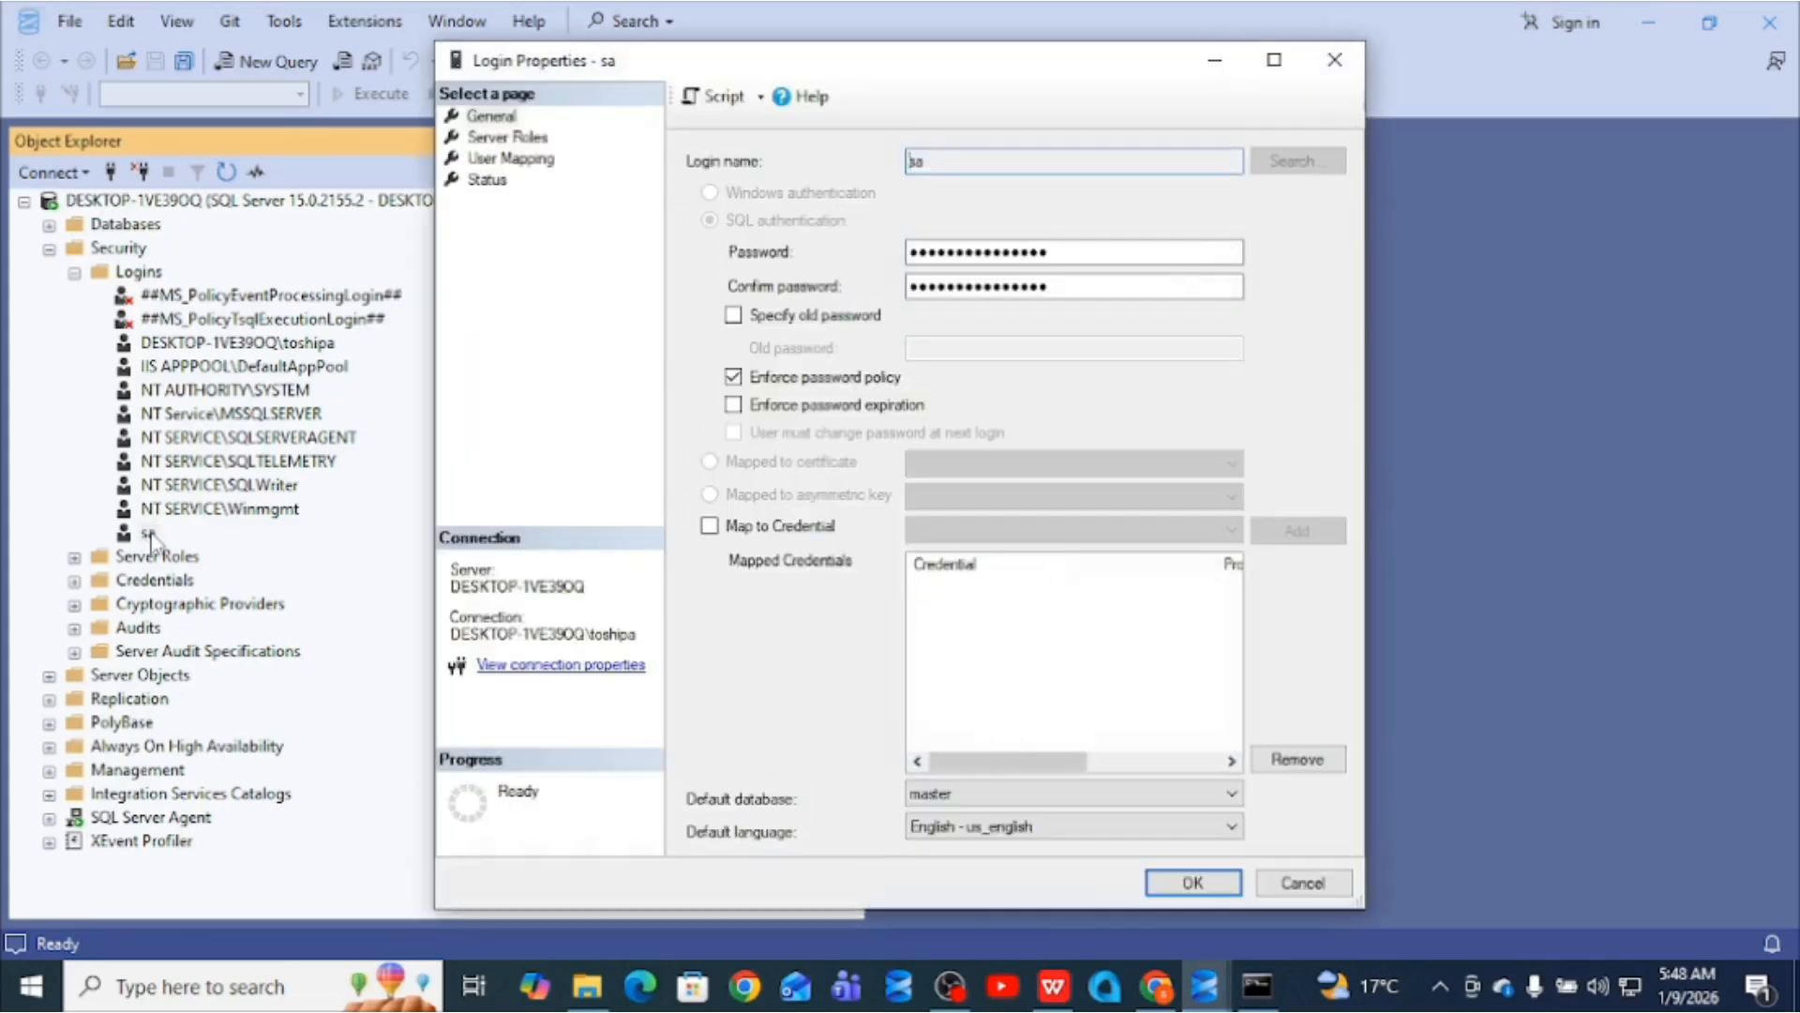
- Enter a new sa password in both password fields, enable Enforce password expiration, review Status, and save
{"action": "double_click", "coordinate": [970, 253]}
{"action": "left_click", "coordinate": [970, 253]}
{"action": "double_click", "coordinate": [970, 253]}
{"action": "type", "text": "•••"}
{"action": "double_click", "coordinate": [964, 280]}
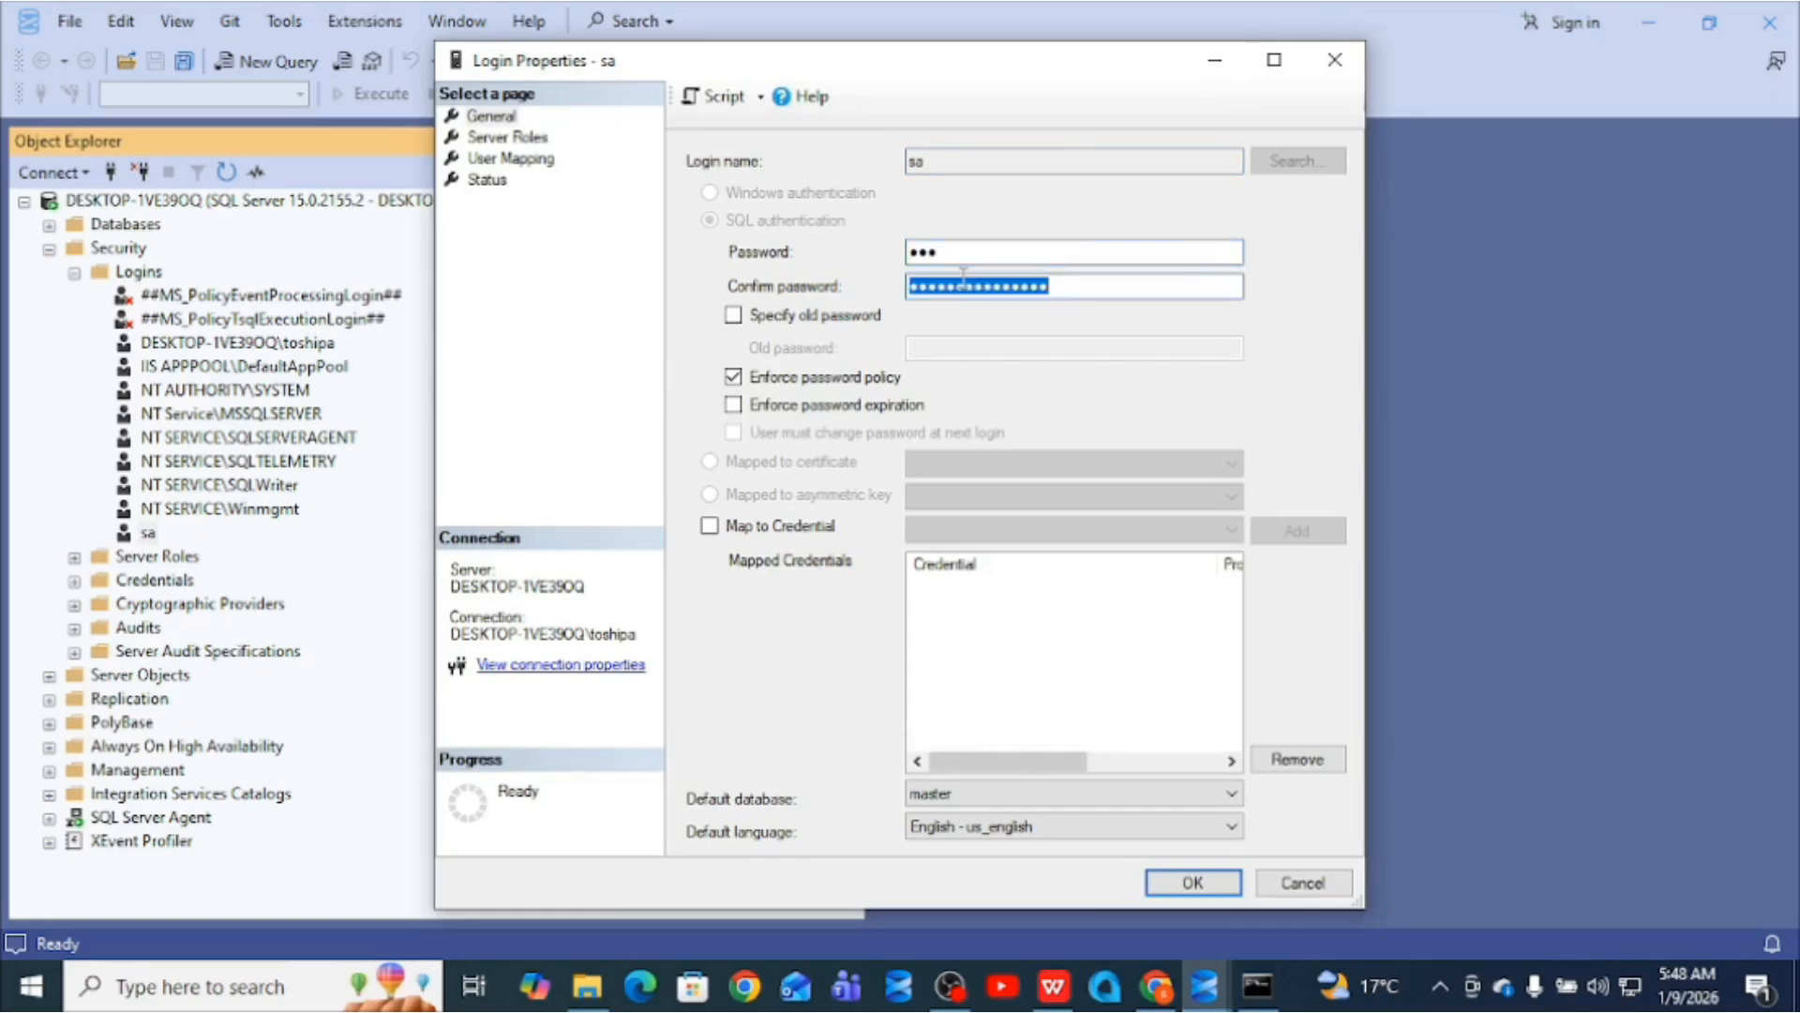
{"action": "type", "text": "•••"}
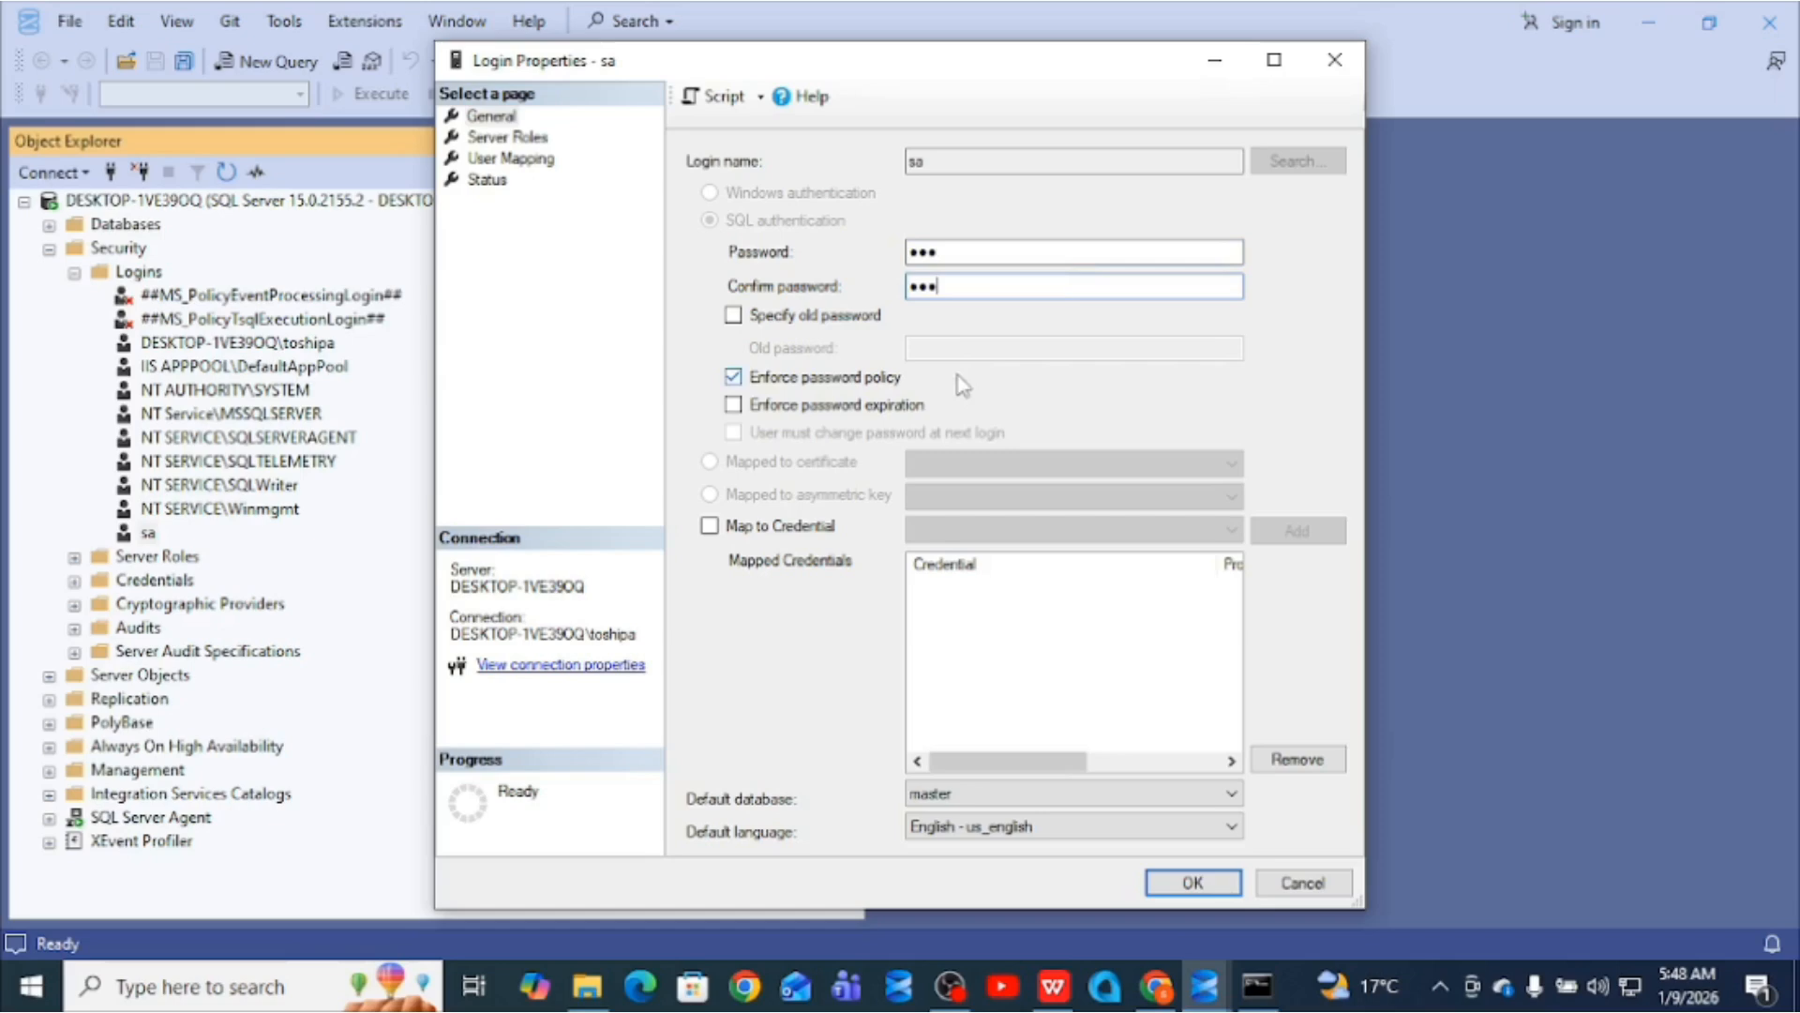
{"action": "left_click", "coordinate": [981, 405]}
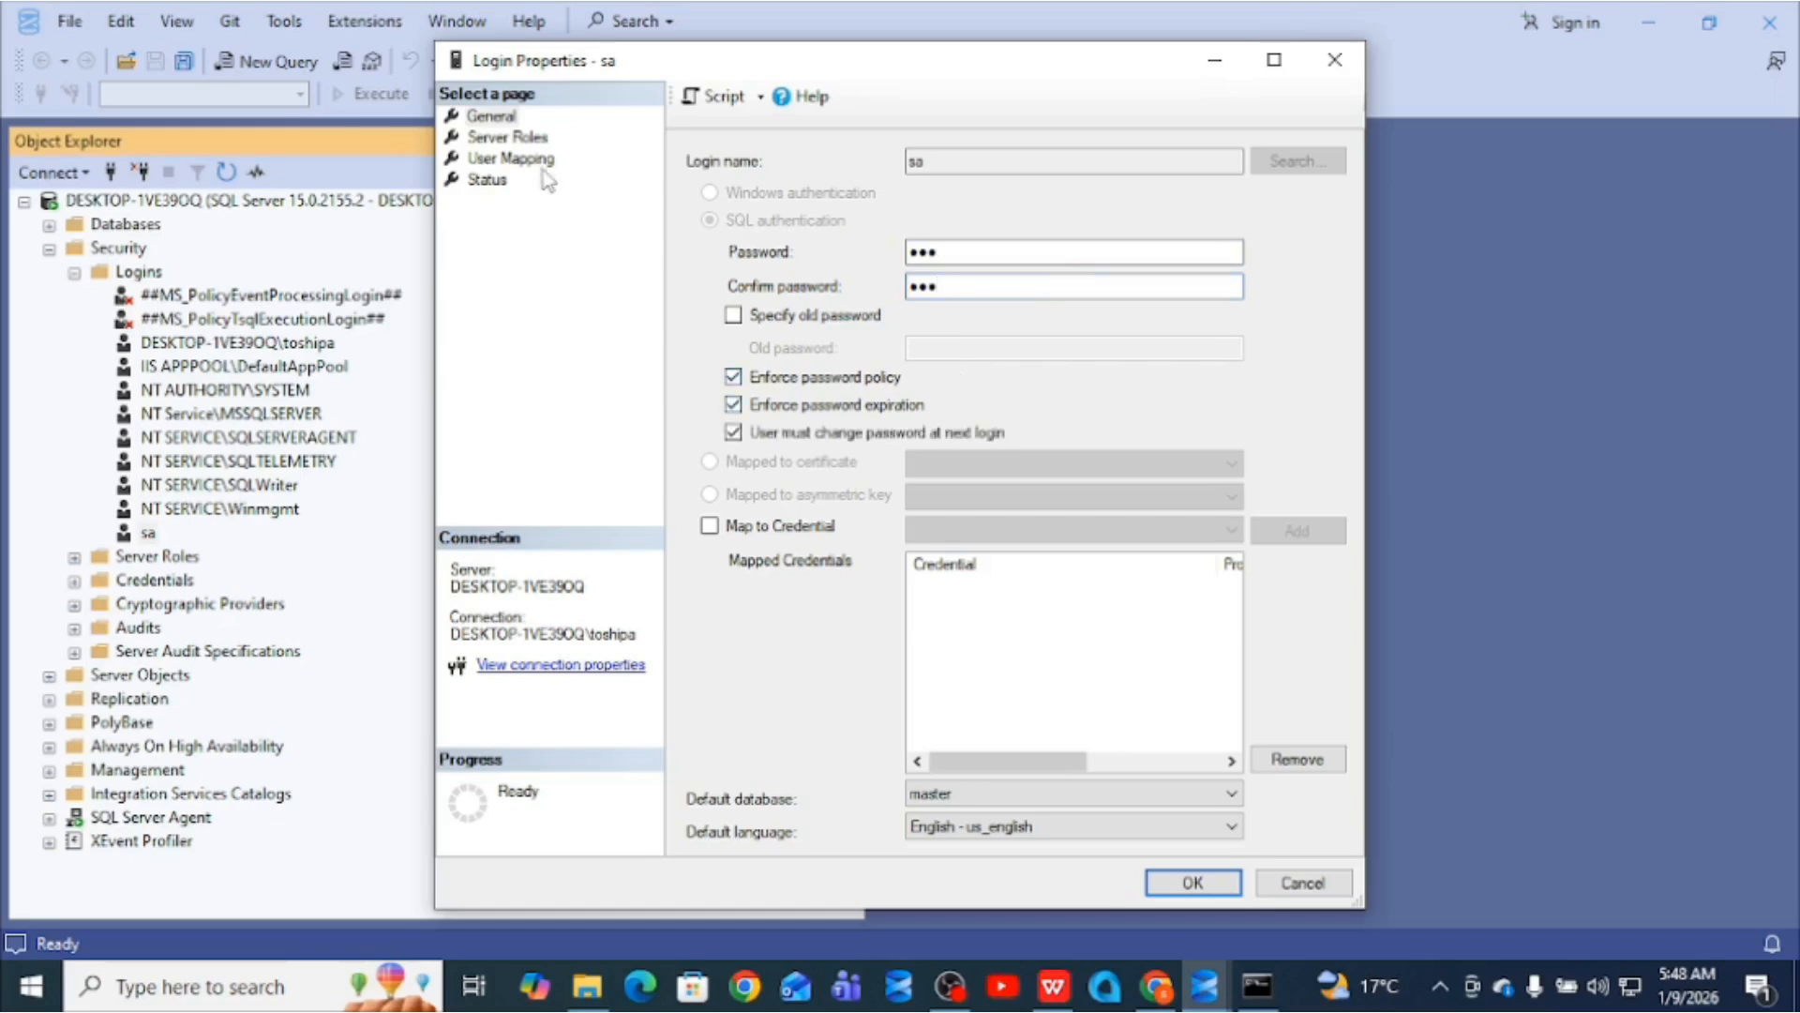
{"action": "left_click", "coordinate": [487, 186]}
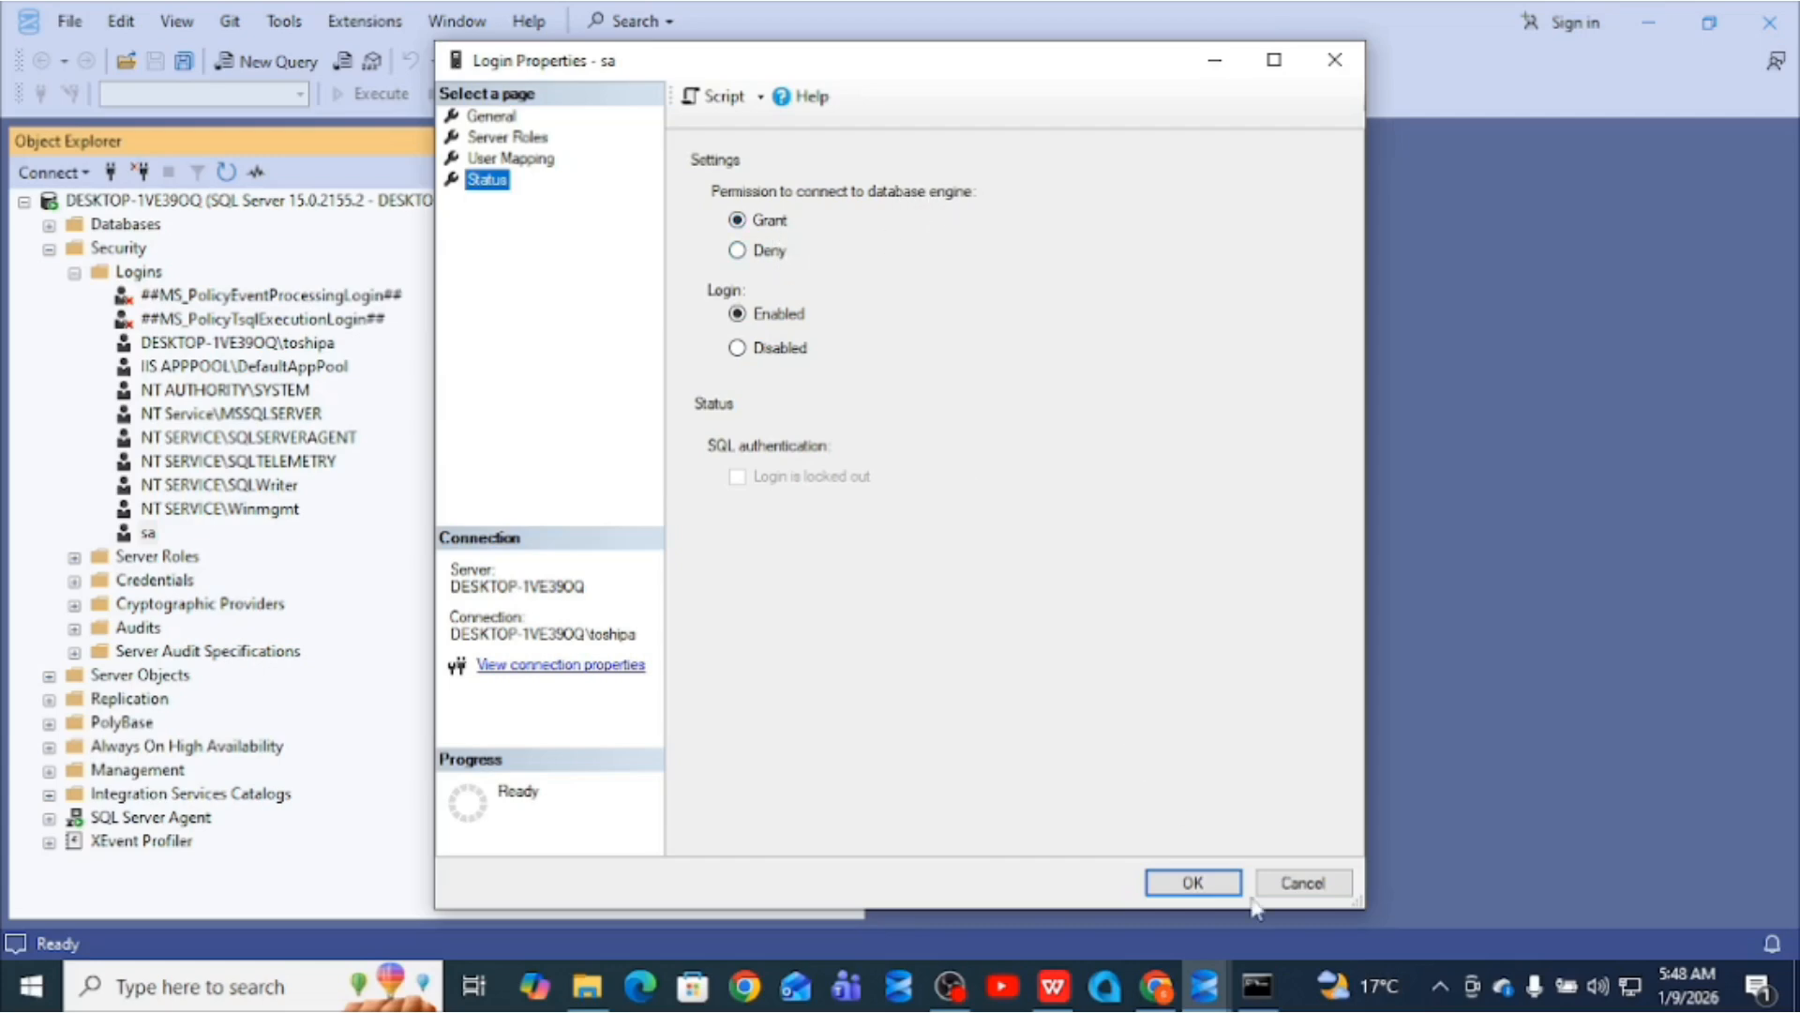
{"action": "left_click", "coordinate": [1208, 887]}
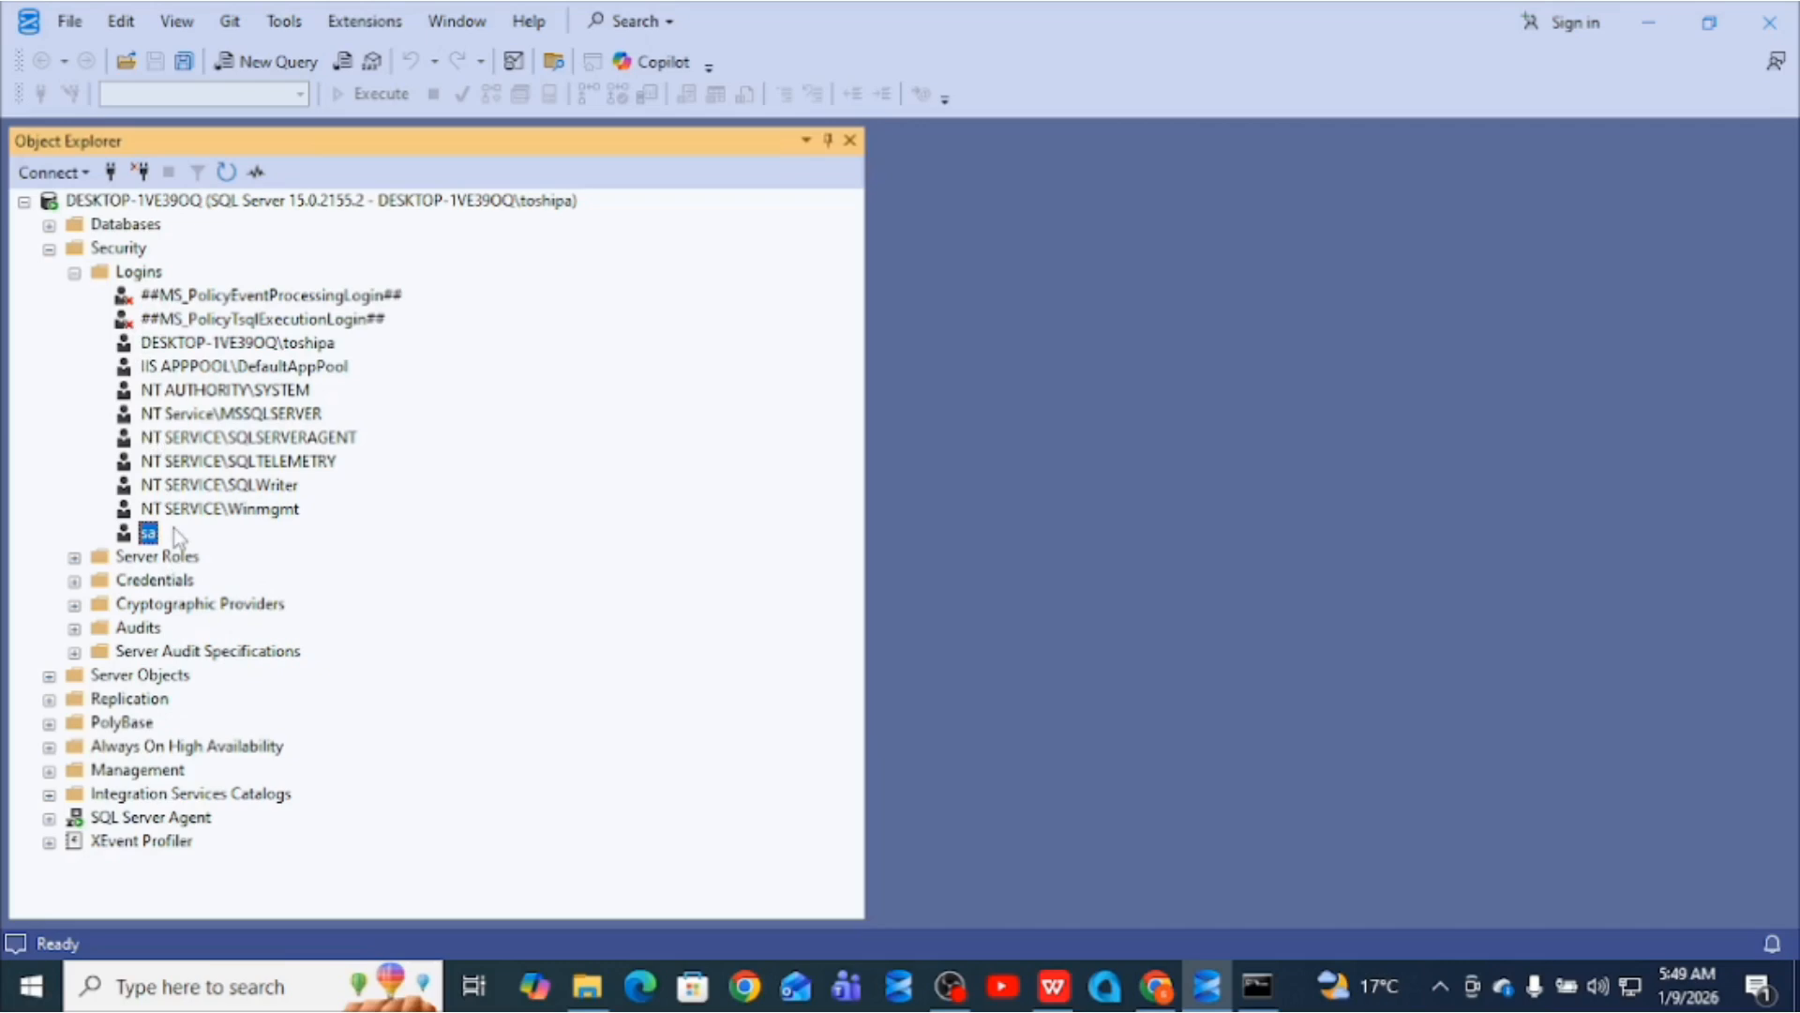
- Disconnect and reconnect using SQL Server Authentication with login sa and its current password
{"action": "left_click", "coordinate": [143, 172]}
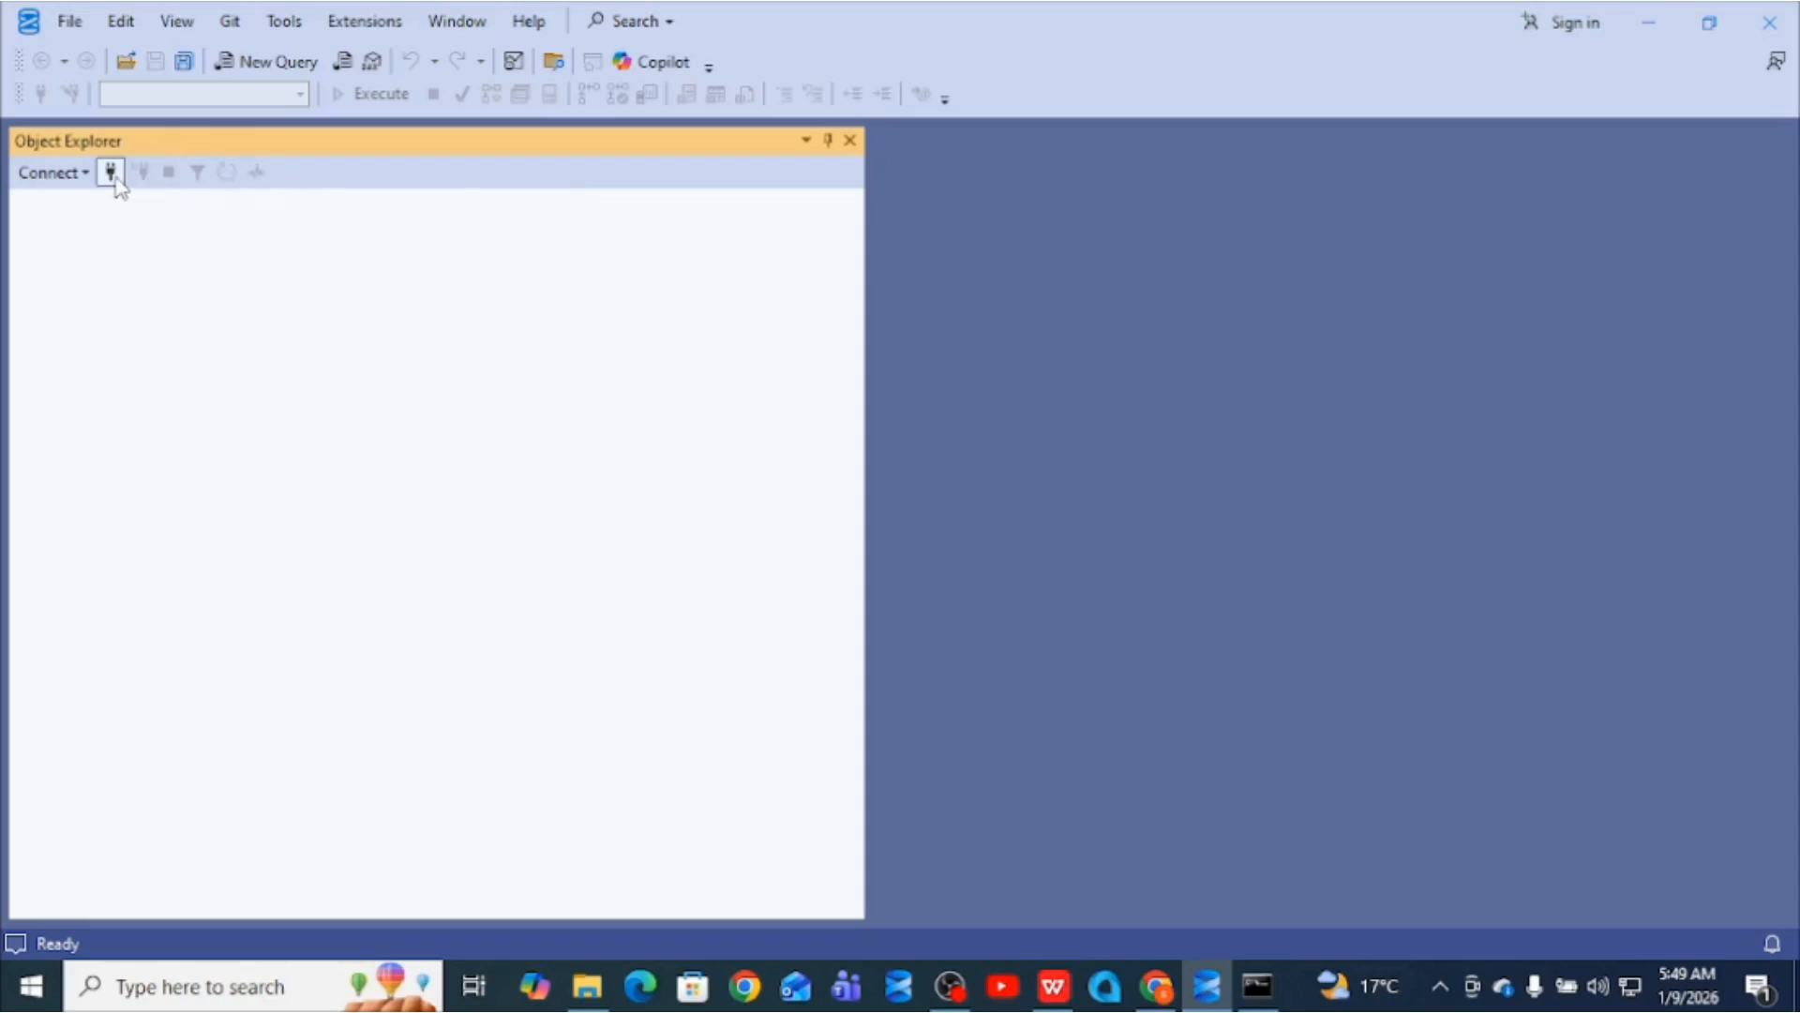
{"action": "left_click", "coordinate": [111, 172]}
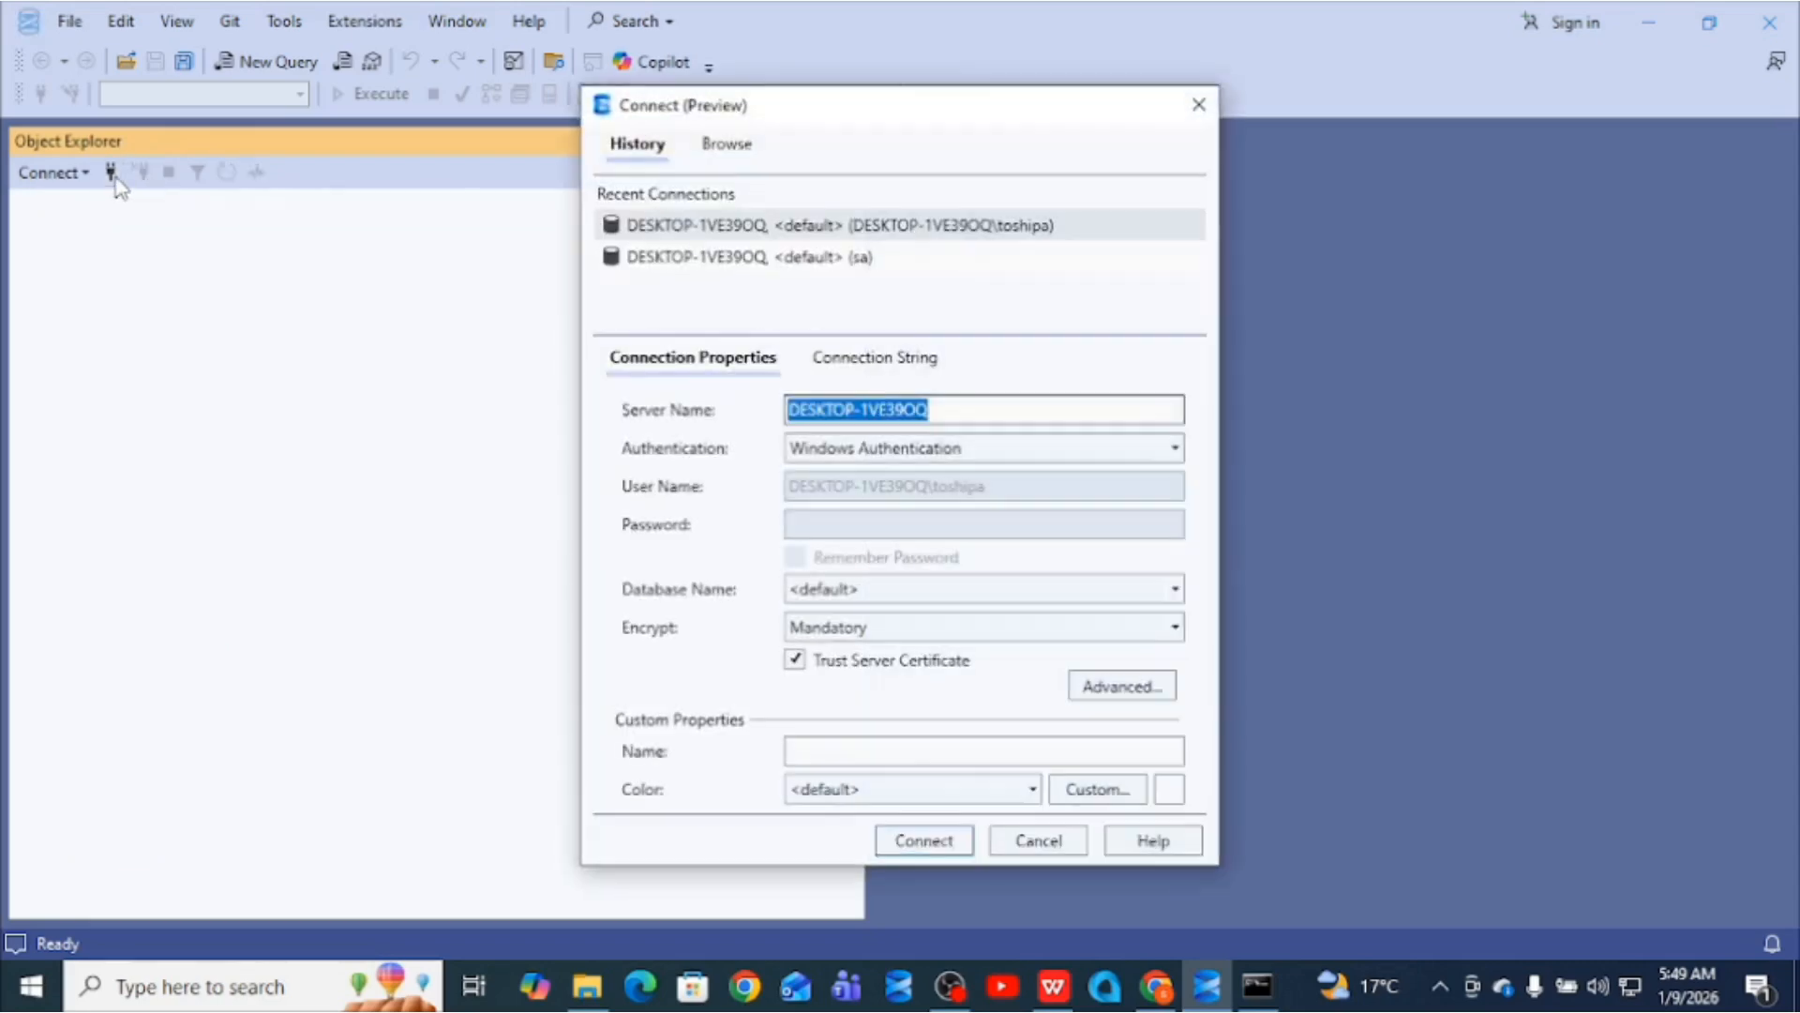
{"action": "left_click", "coordinate": [1072, 459]}
{"action": "left_click", "coordinate": [918, 507]}
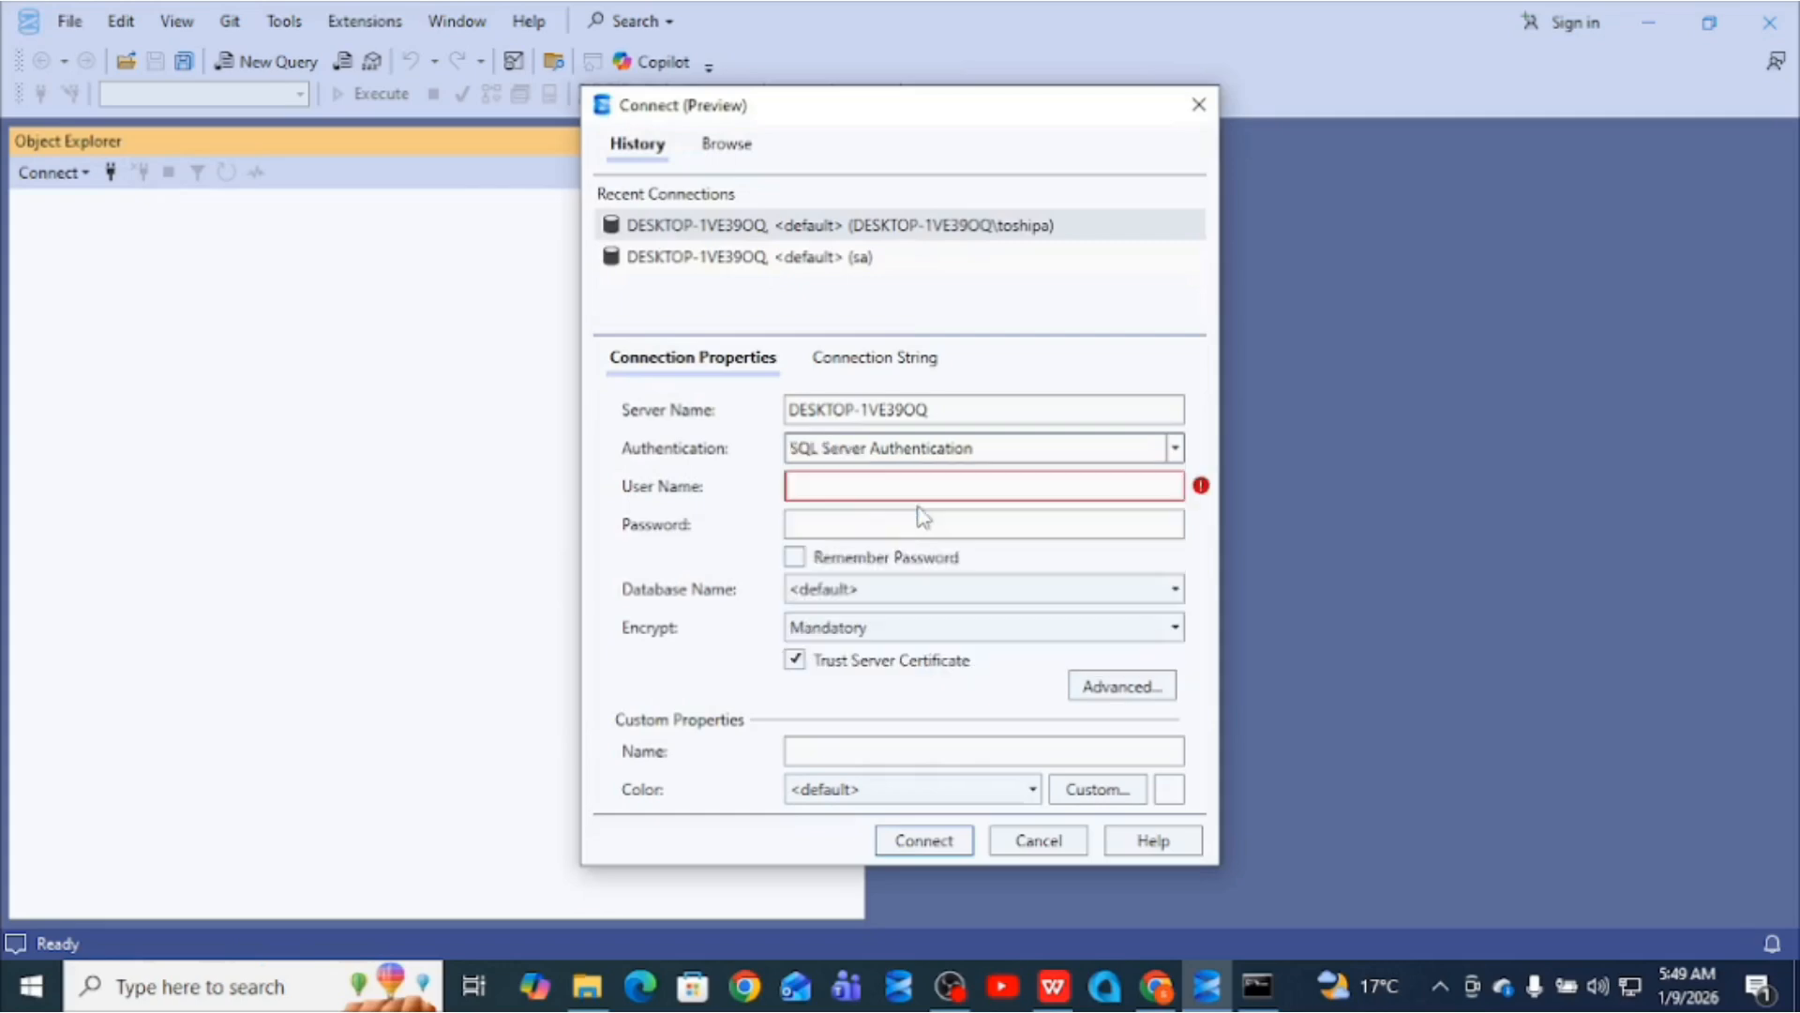
{"action": "left_click", "coordinate": [884, 495]}
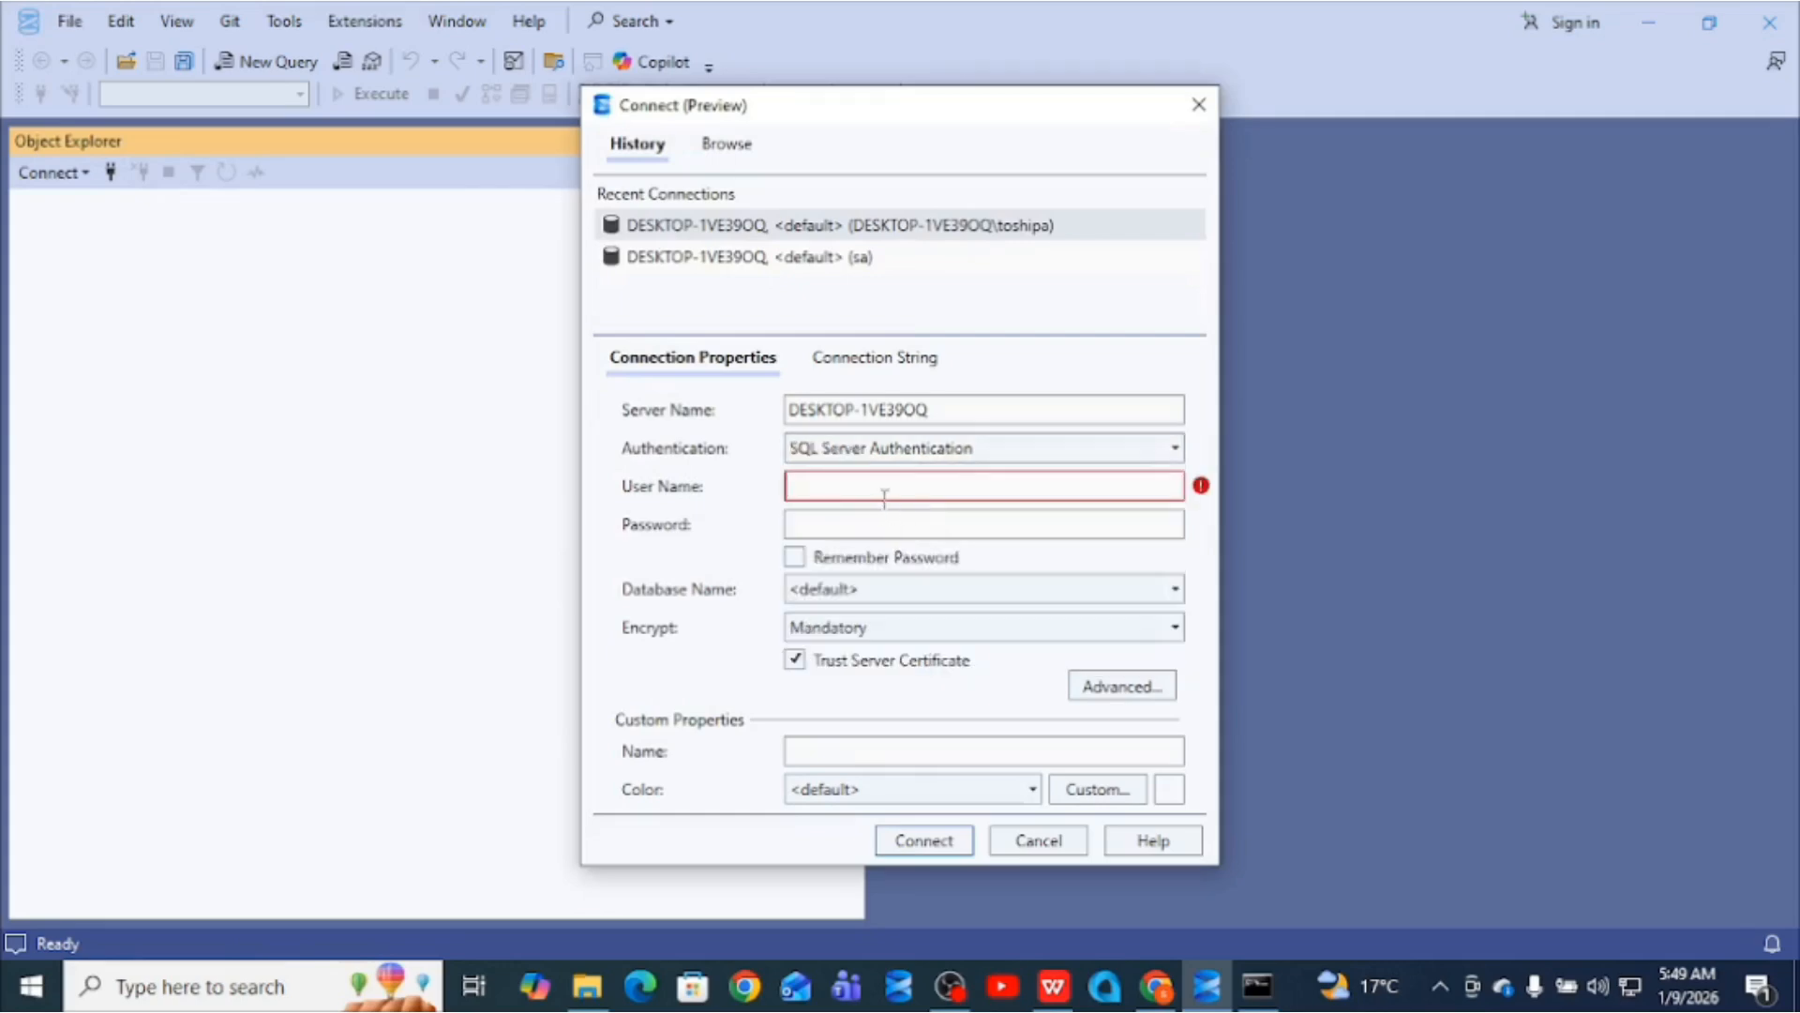
{"action": "type", "text": "sa"}
{"action": "left_click", "coordinate": [832, 526]}
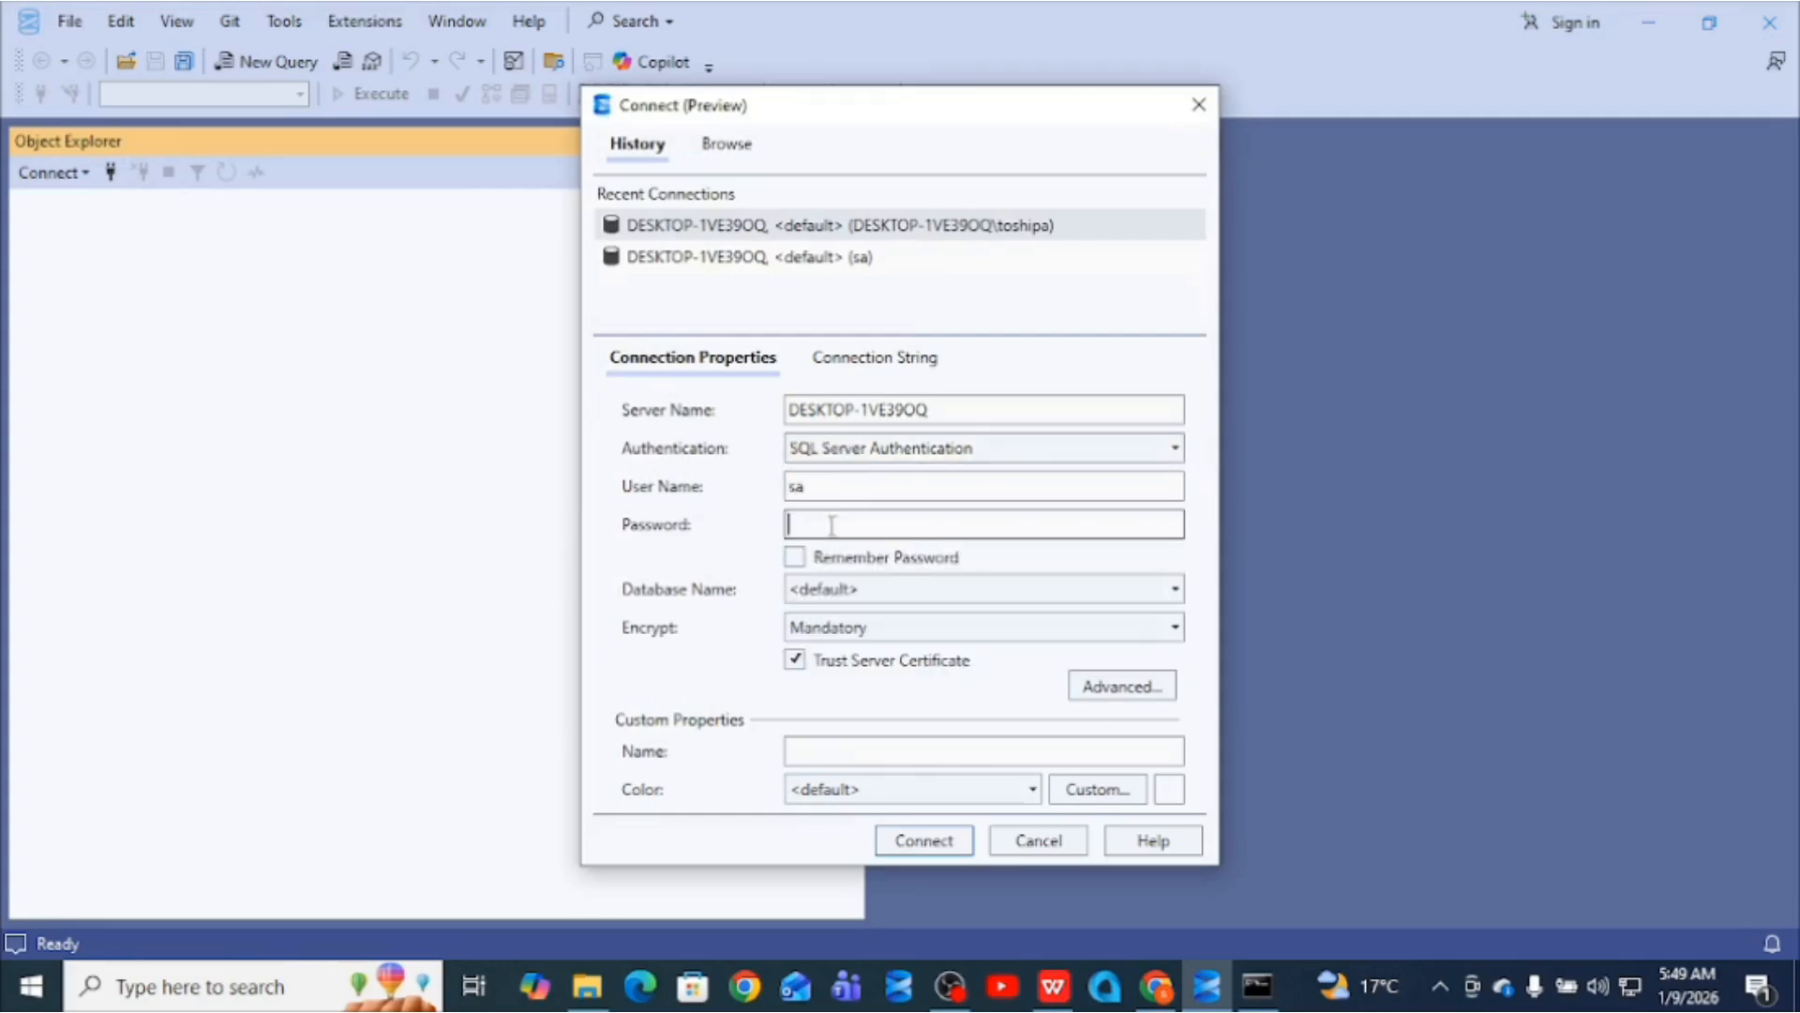
{"action": "type", "text": "123"}
{"action": "left_click", "coordinate": [924, 841]}
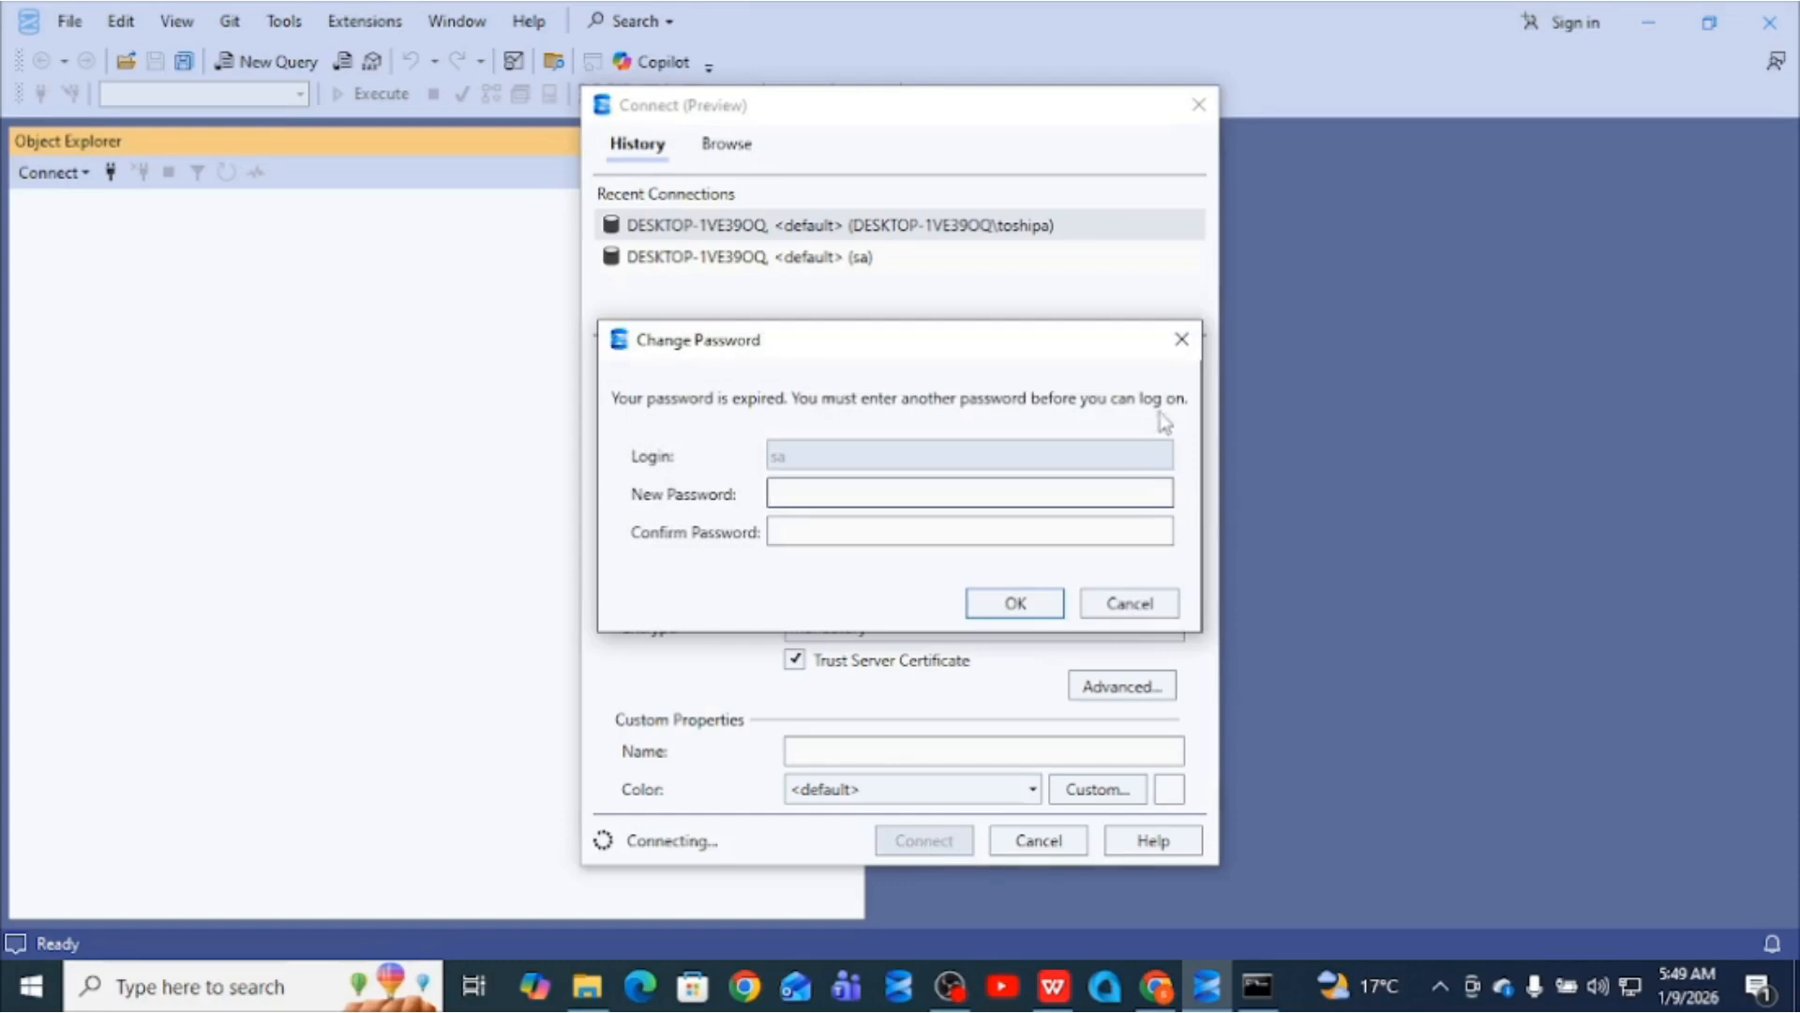
- Set a new password for sa in the Change Password dialog after the expiry prompt
{"action": "left_click", "coordinate": [1181, 340]}
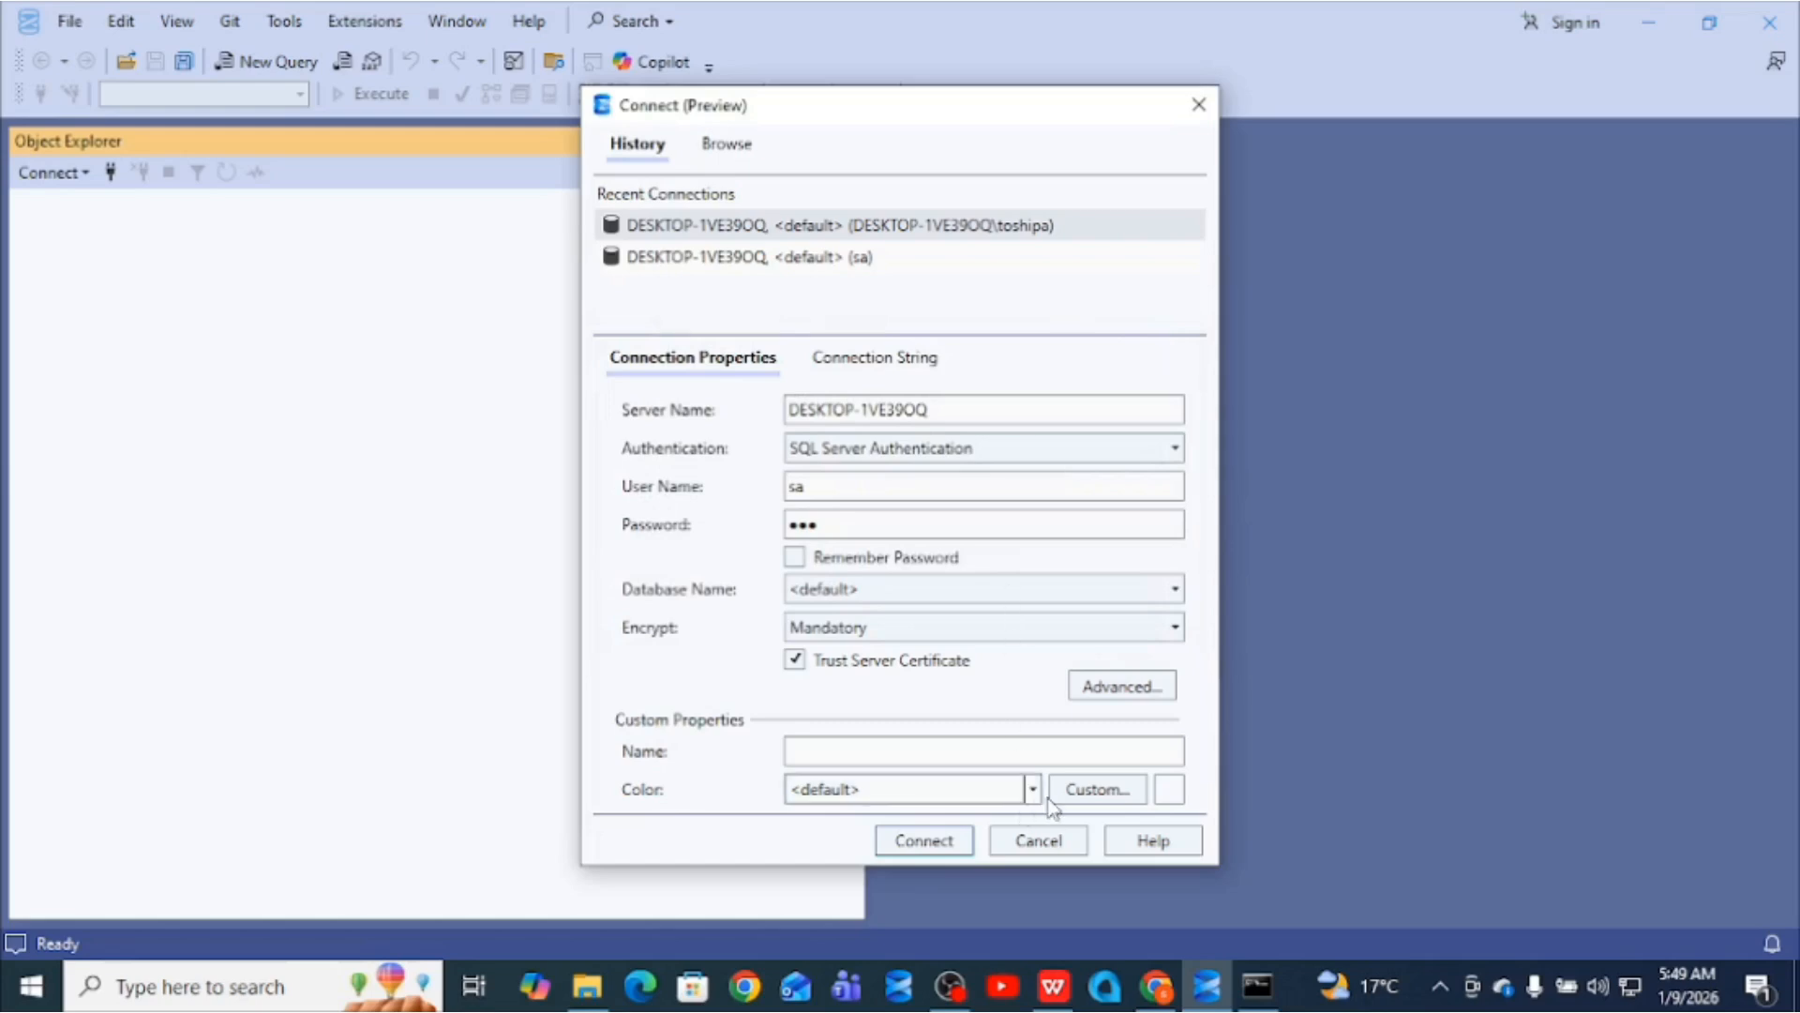
{"action": "left_click", "coordinate": [923, 841]}
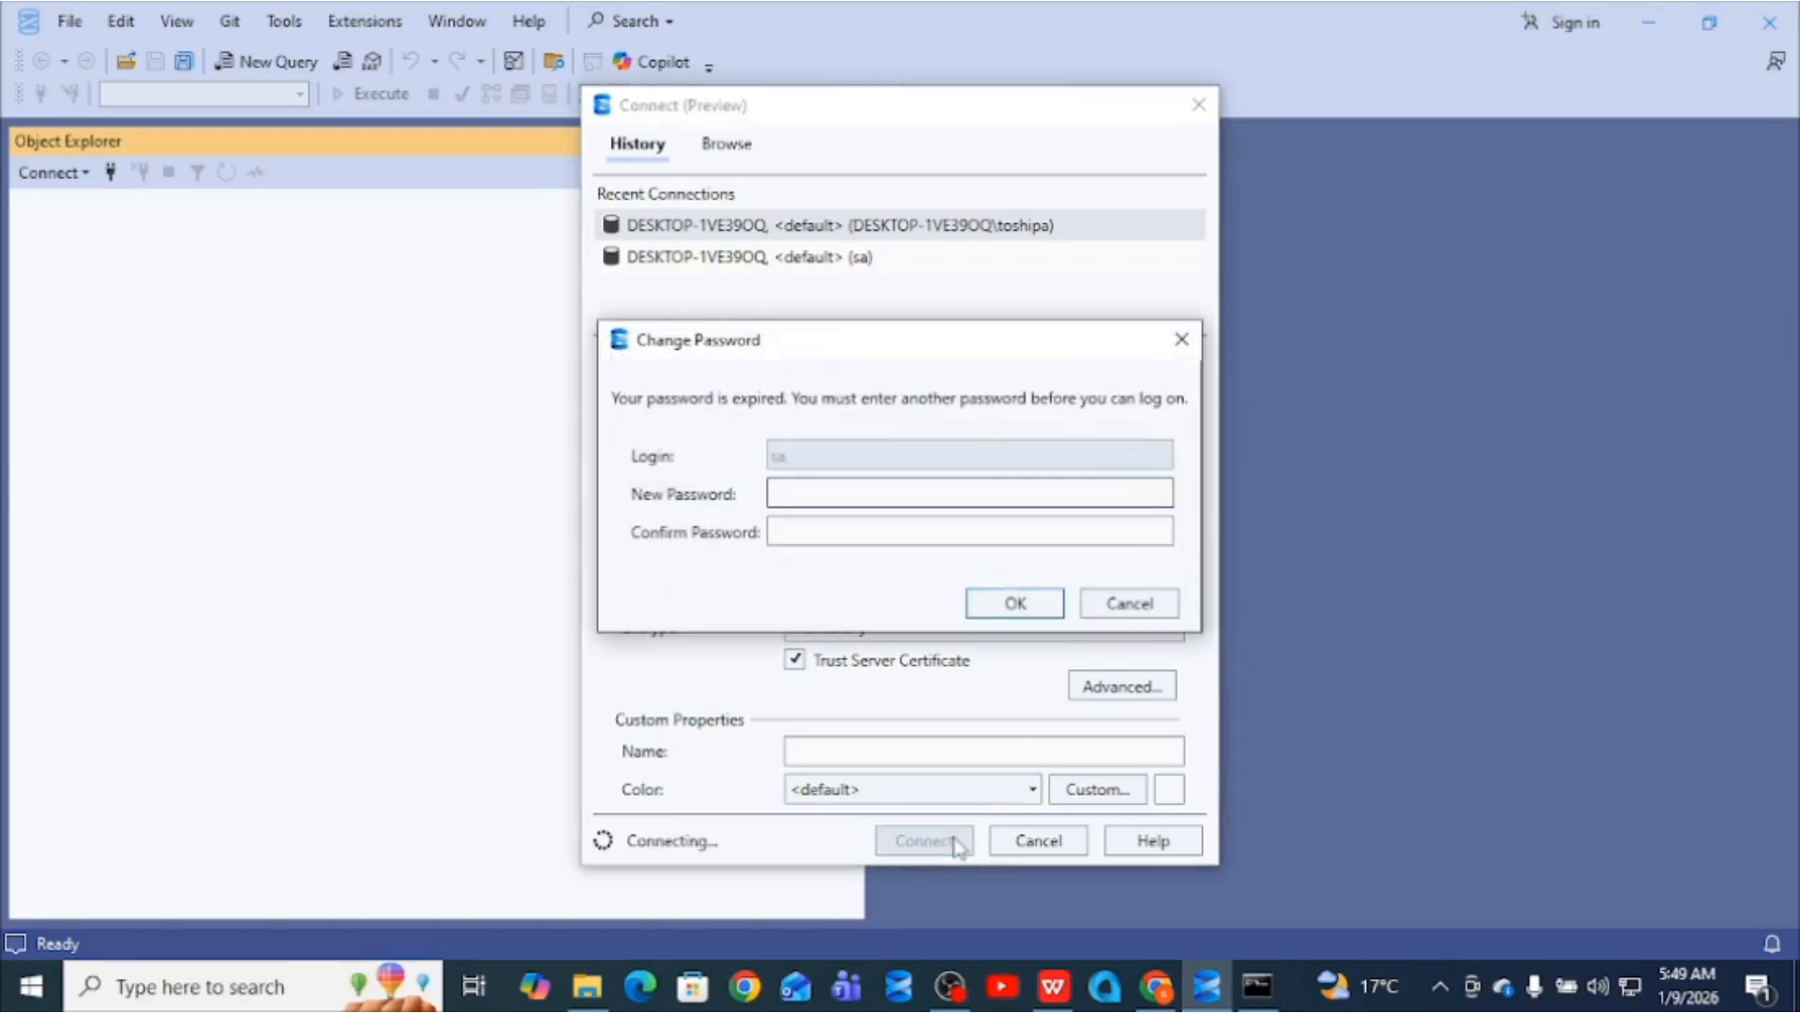
{"action": "type", "text": "1234"}
{"action": "left_click", "coordinate": [800, 537]}
{"action": "type", "text": "1234"}
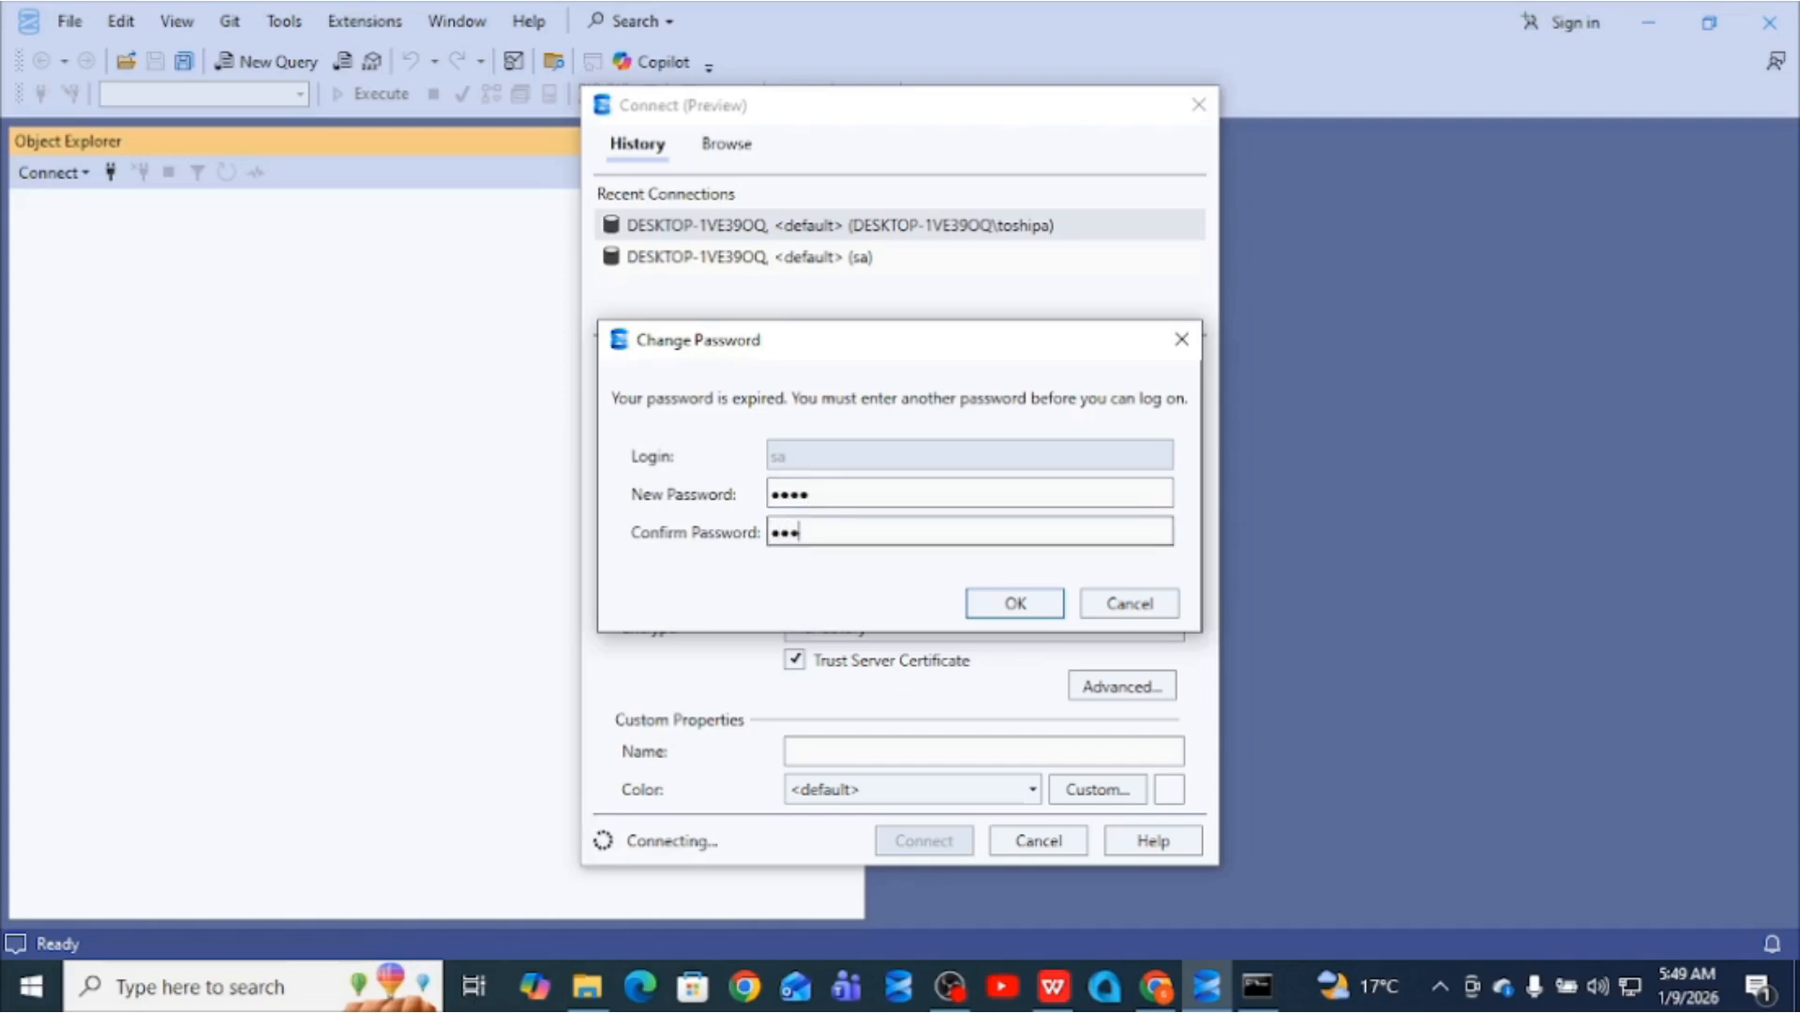
{"action": "left_click", "coordinate": [1012, 604]}
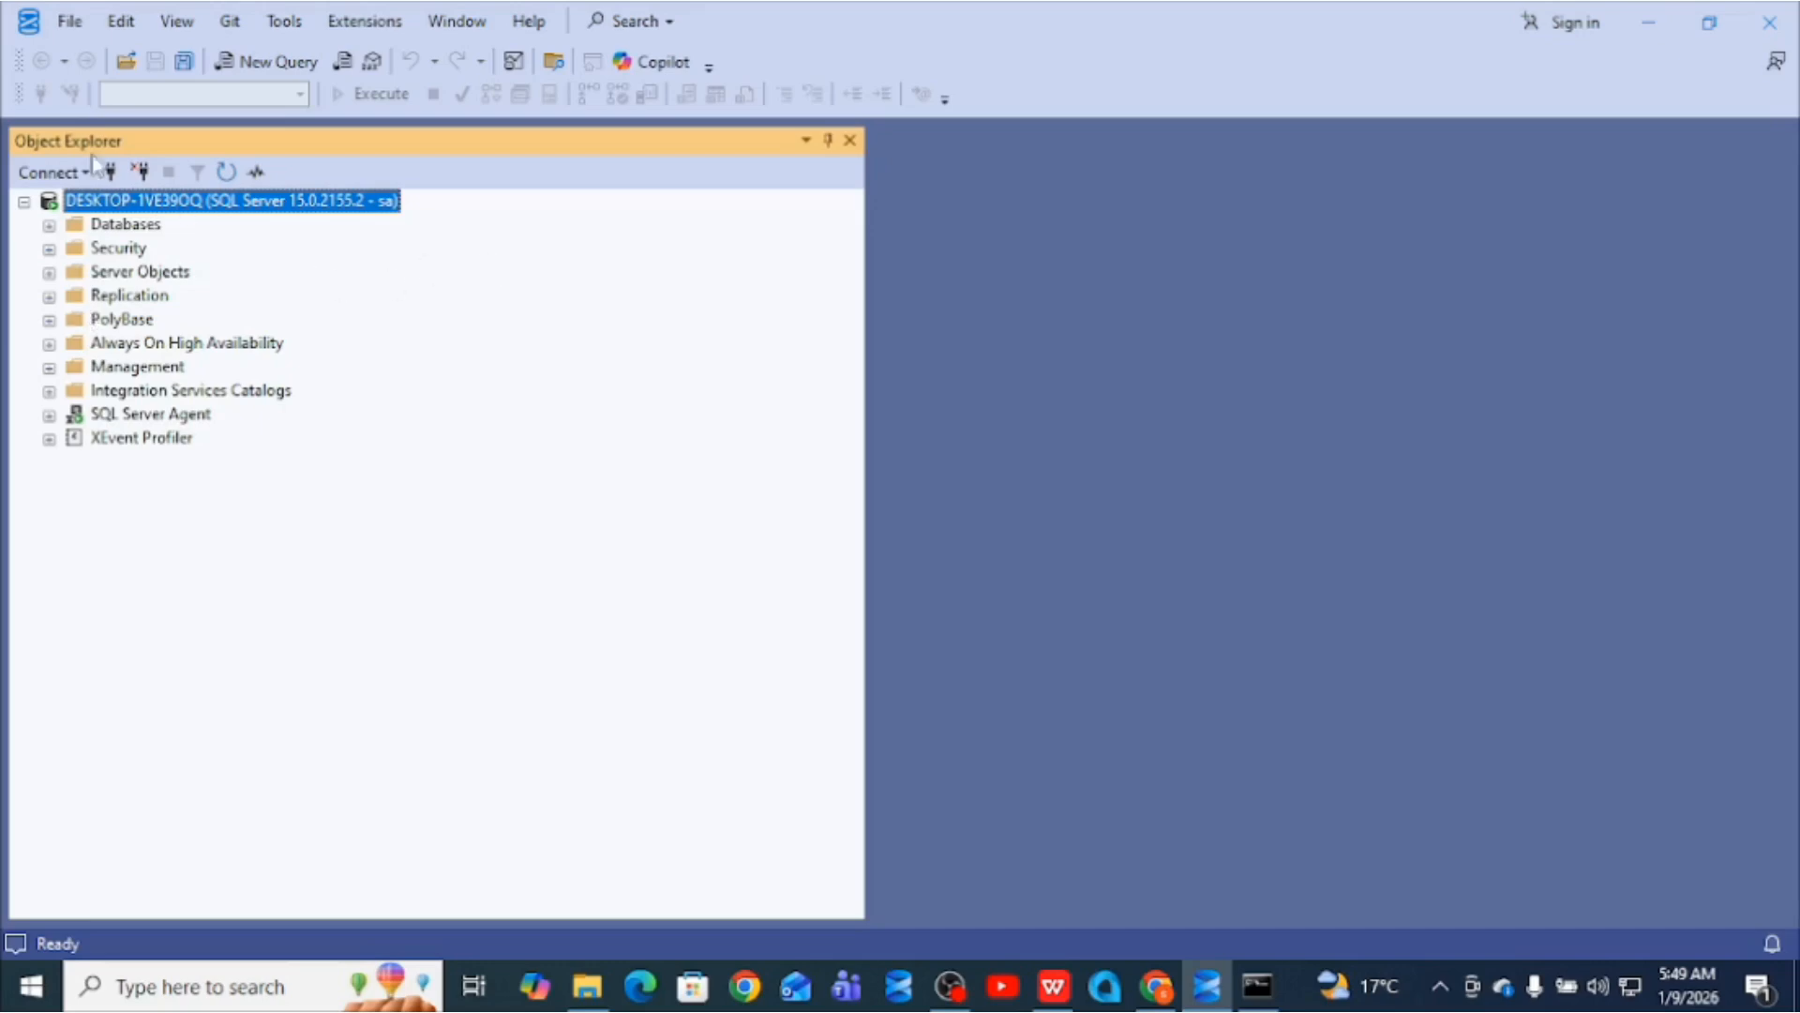
- Reconnect as sa with the new password, then open a New Query window
{"action": "left_click", "coordinate": [142, 173]}
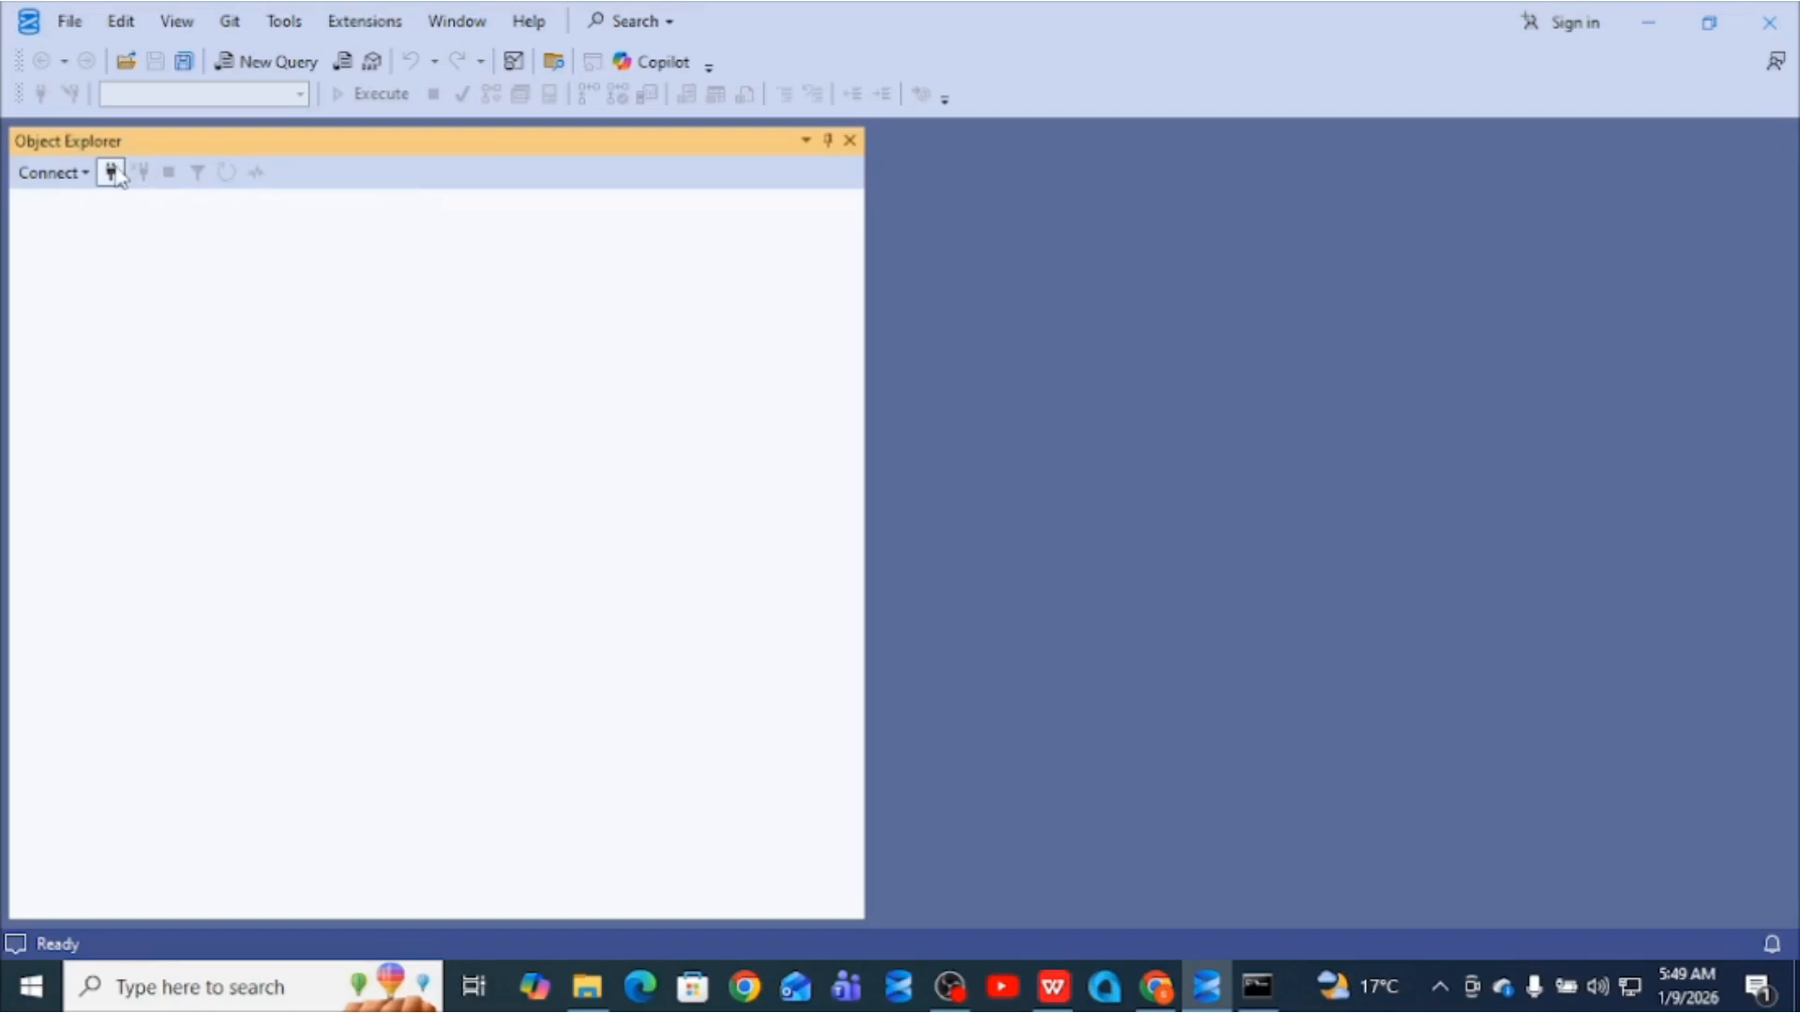
{"action": "left_click", "coordinate": [111, 172]}
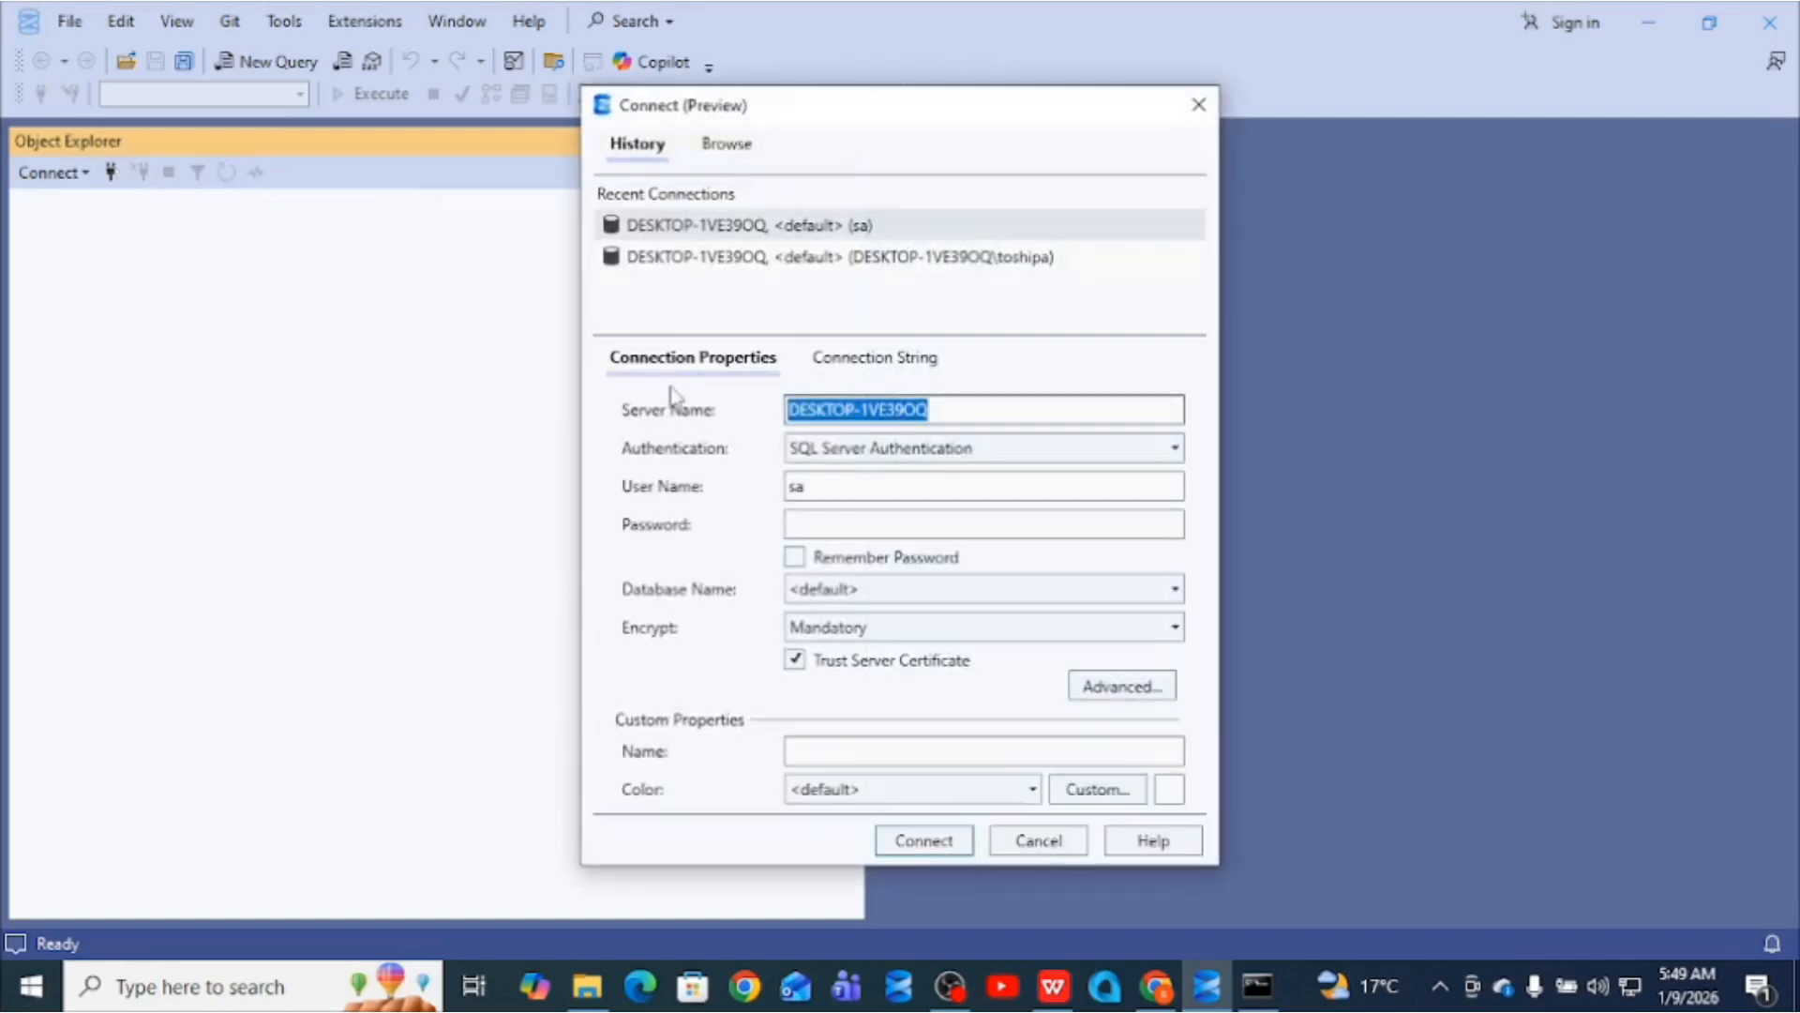
{"action": "left_click", "coordinate": [828, 526]}
{"action": "type", "text": "123"}
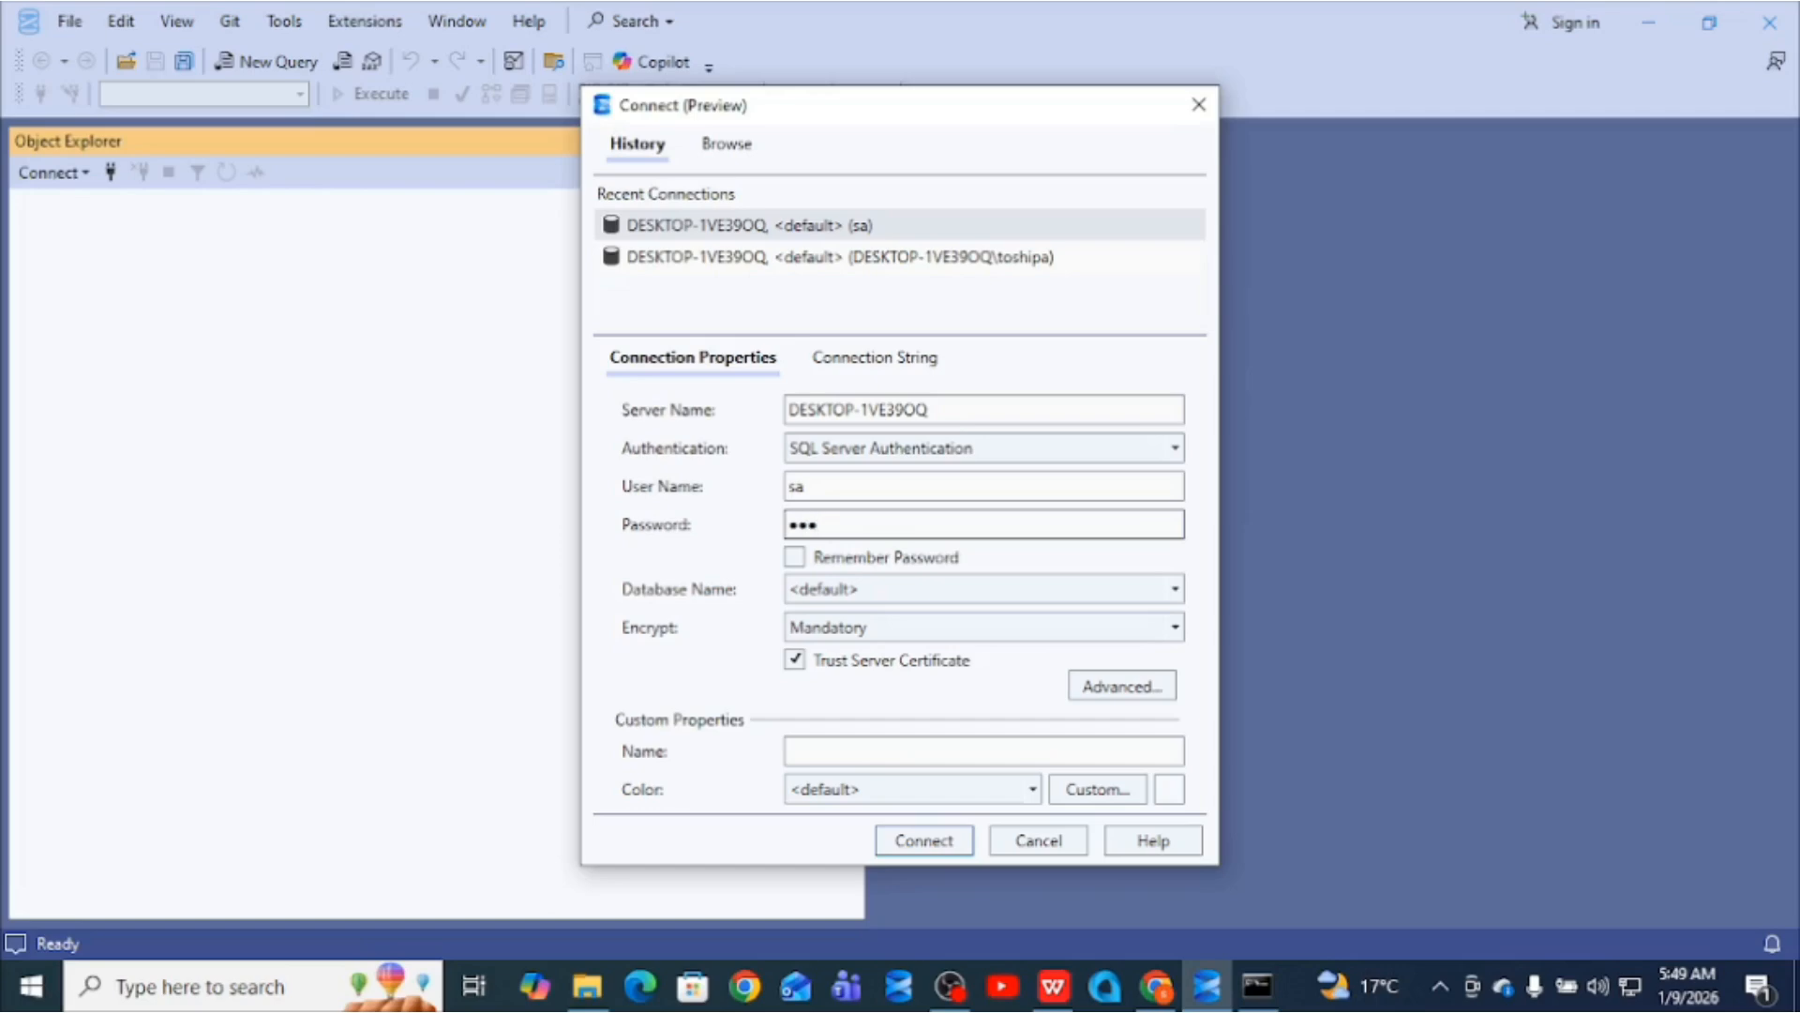
{"action": "type", "text": "4"}
{"action": "left_click", "coordinate": [918, 843]}
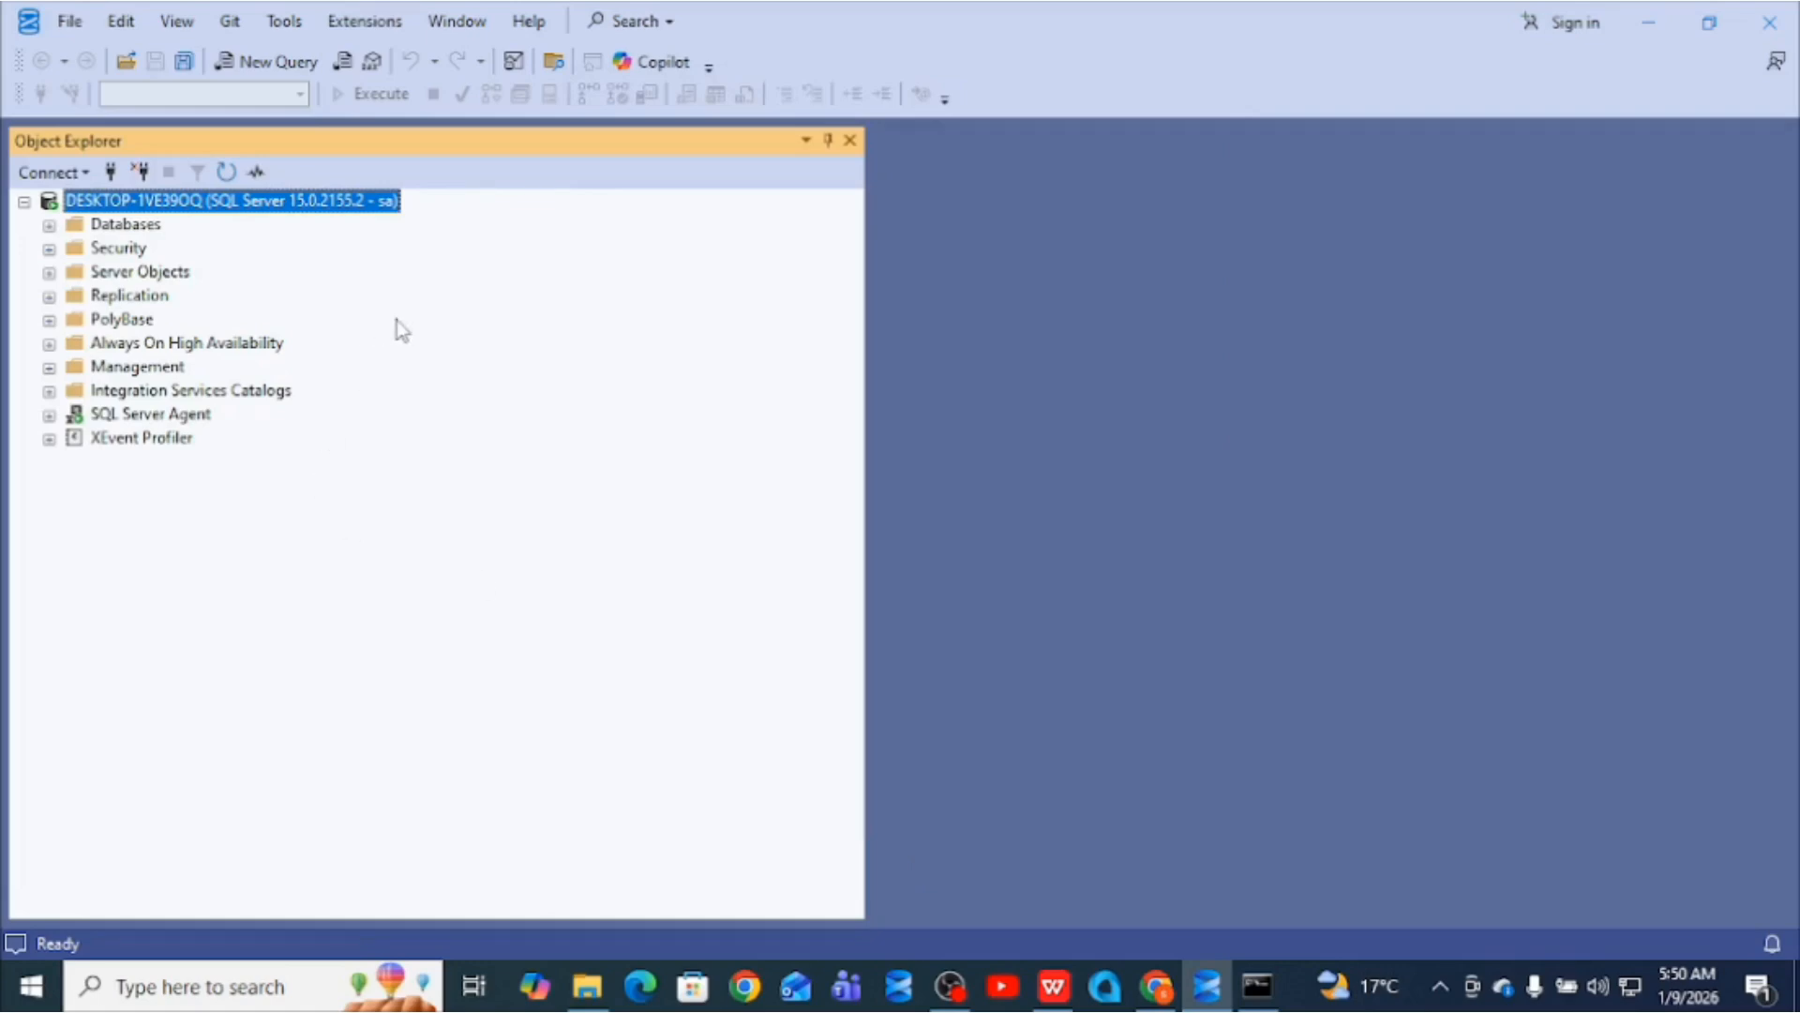
{"action": "left_click", "coordinate": [280, 60]}
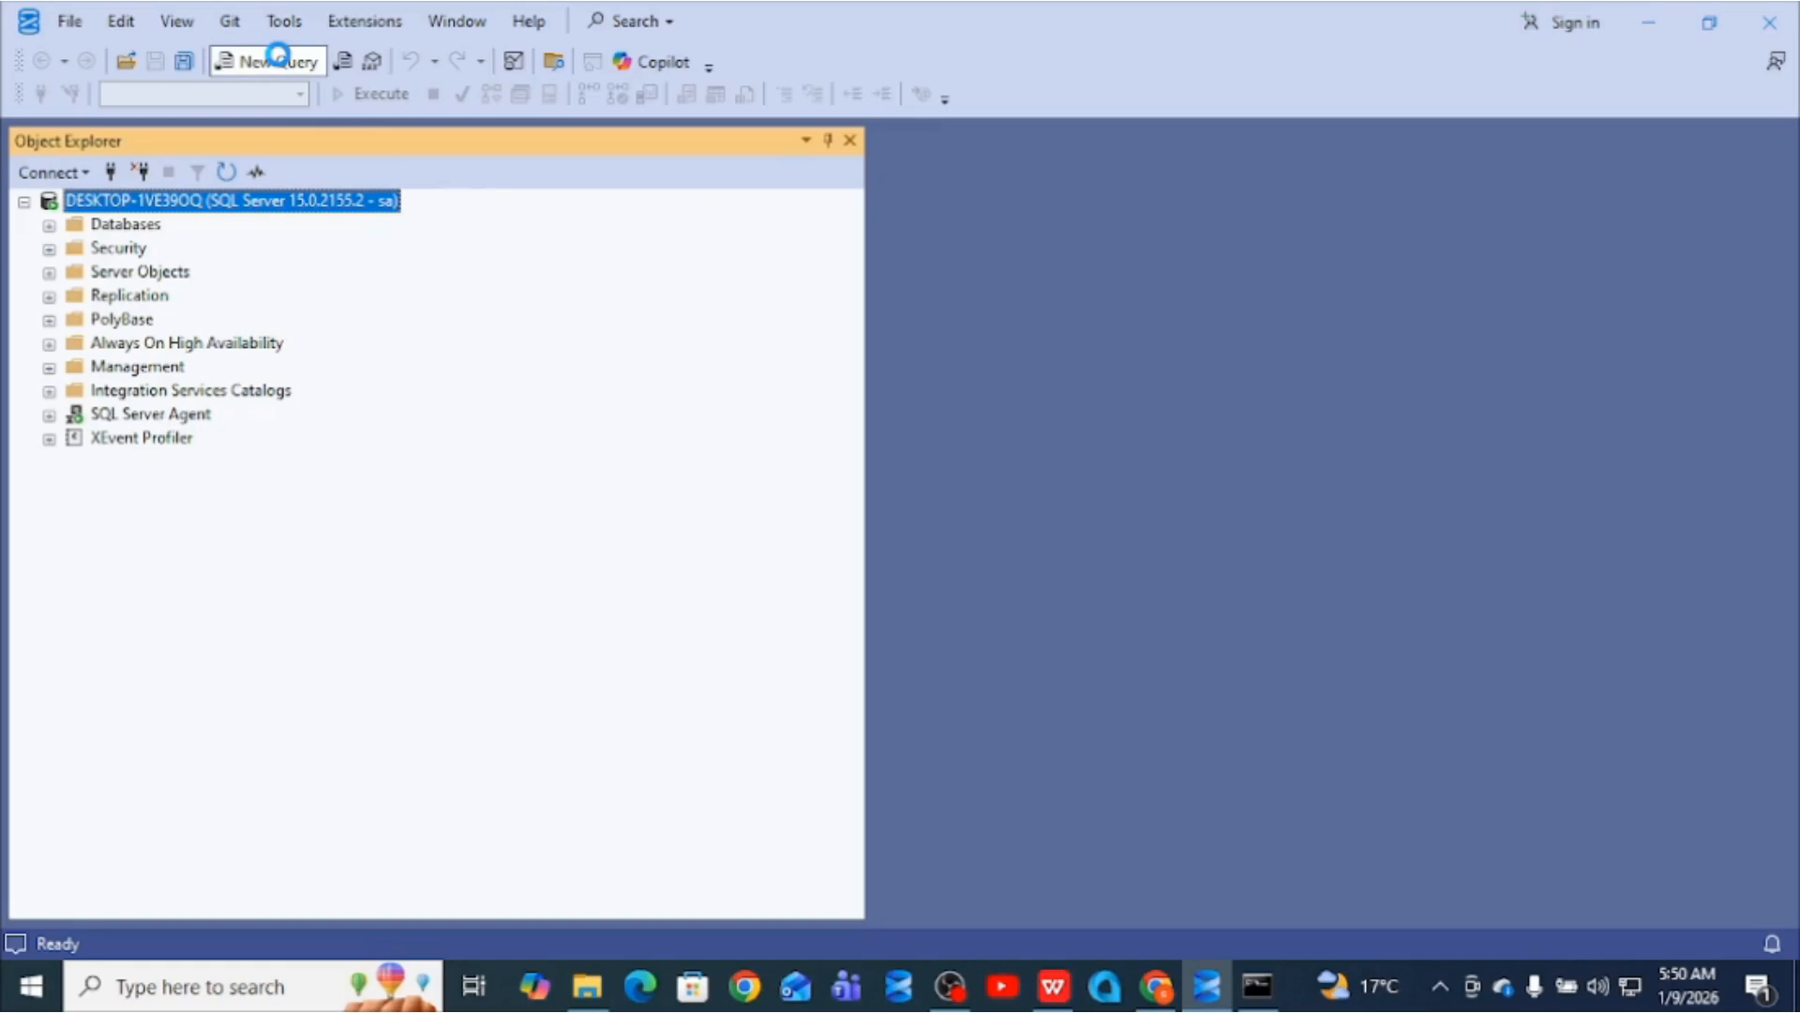